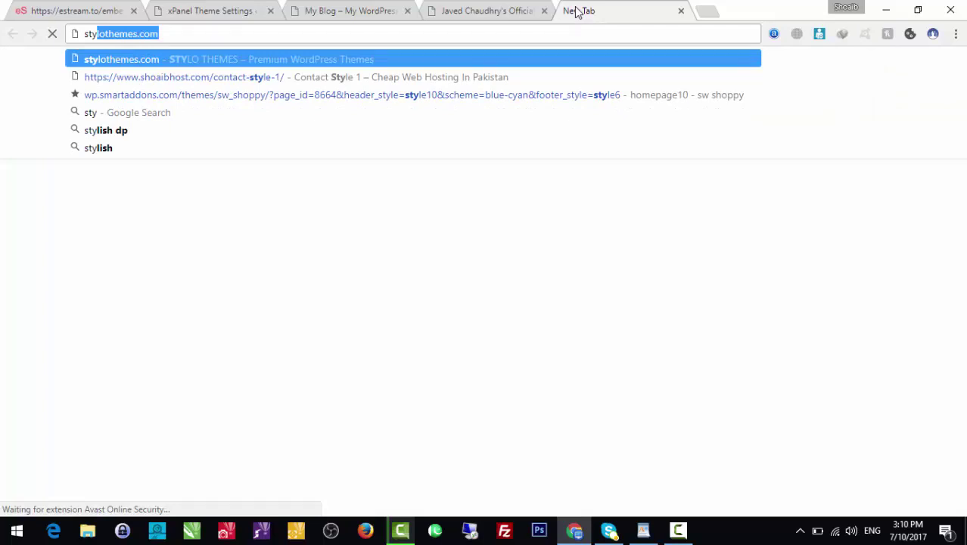
Open the UrduPress theme demo at stylothemes.com/urdupress/ in the new browser tab.
{"action": "key", "text": "Return"}
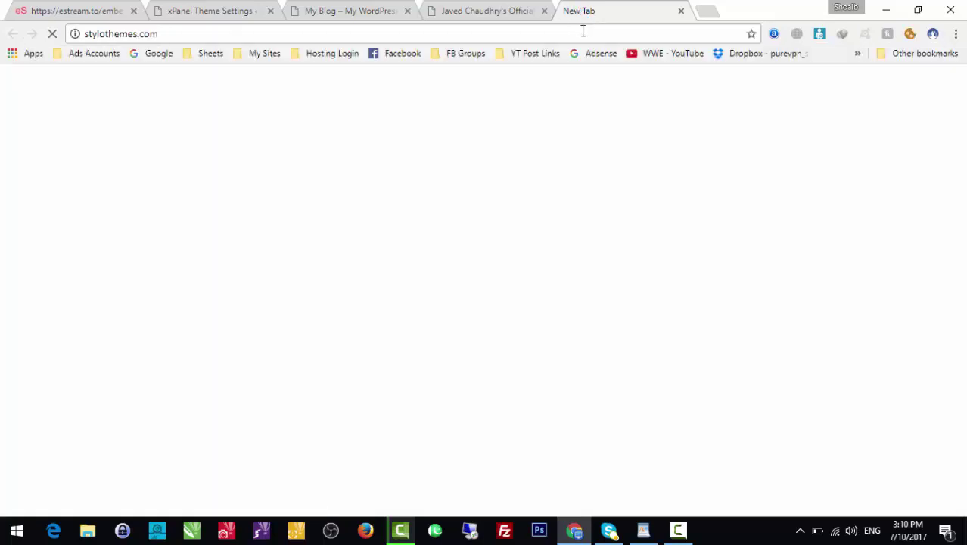
{"action": "left_click", "coordinate": [583, 31]}
{"action": "key", "text": "End"}
{"action": "type", "text": "/u"}
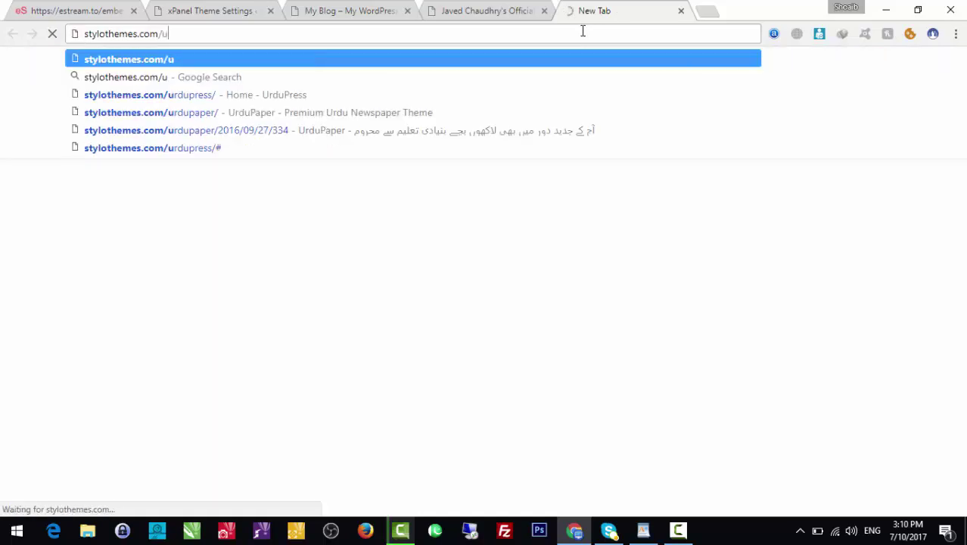
{"action": "key", "text": "Down"}
{"action": "key", "text": "Down"}
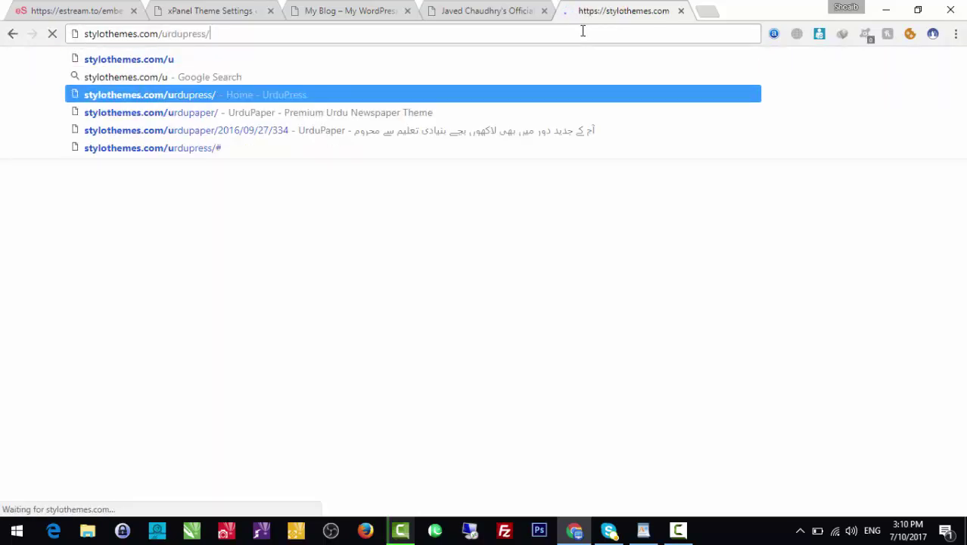
{"action": "key", "text": "Return"}
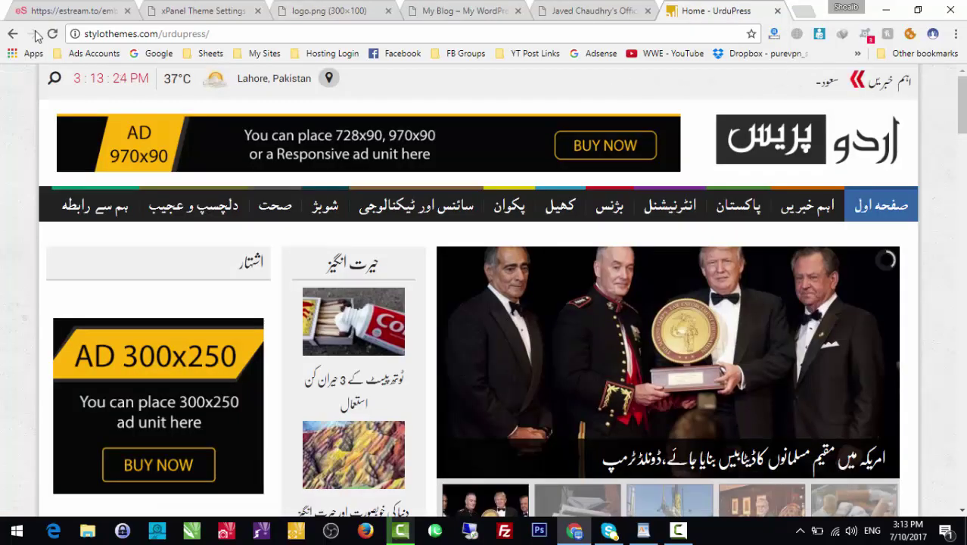
Remove the localhost image from the Logo URL setting in the xPanel theme settings.
{"action": "left_click", "coordinate": [333, 8]}
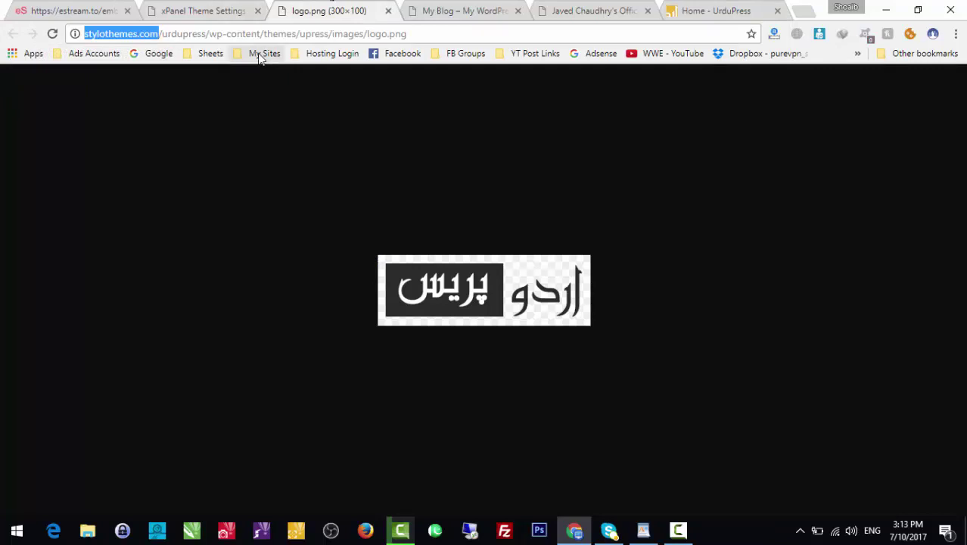
{"action": "left_click", "coordinate": [225, 8]}
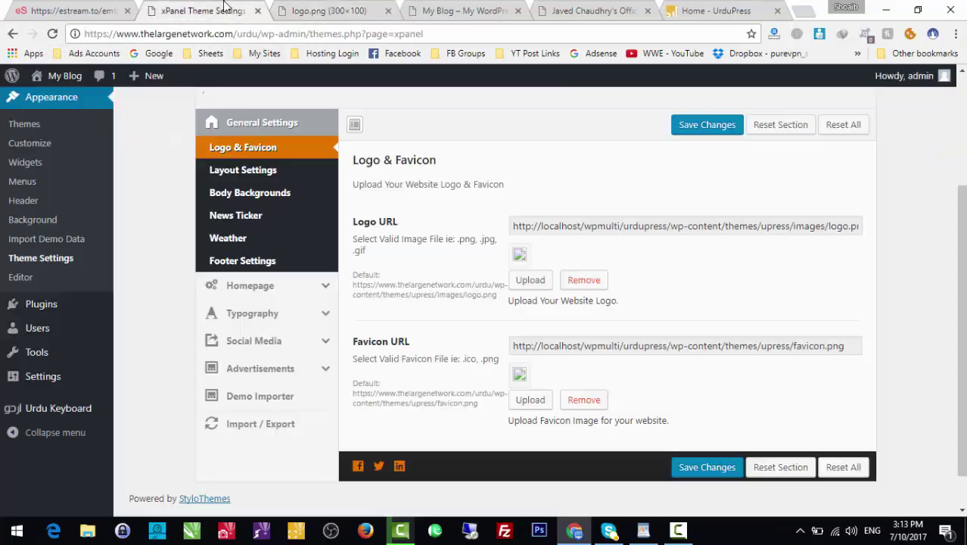
{"action": "left_click", "coordinate": [581, 230]}
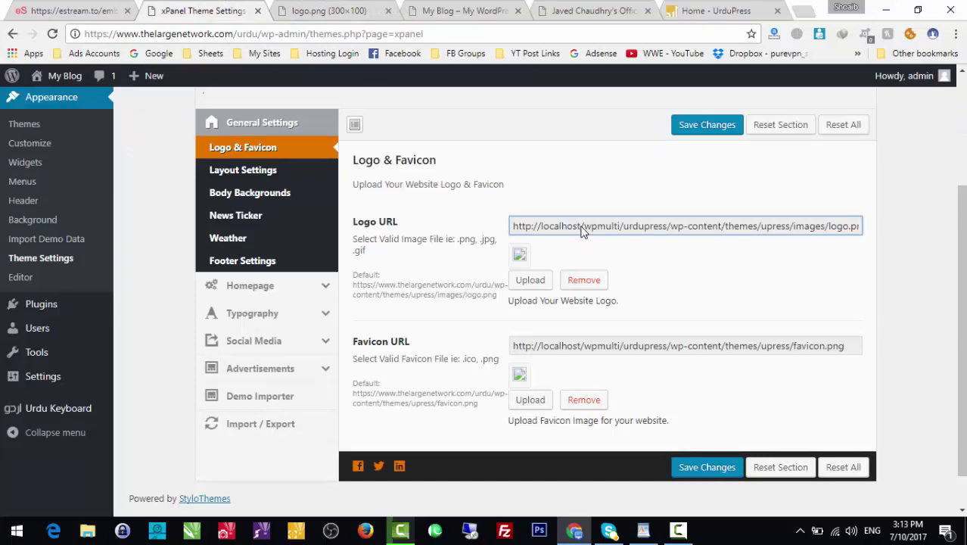
{"action": "key", "text": "ctrl+a"}
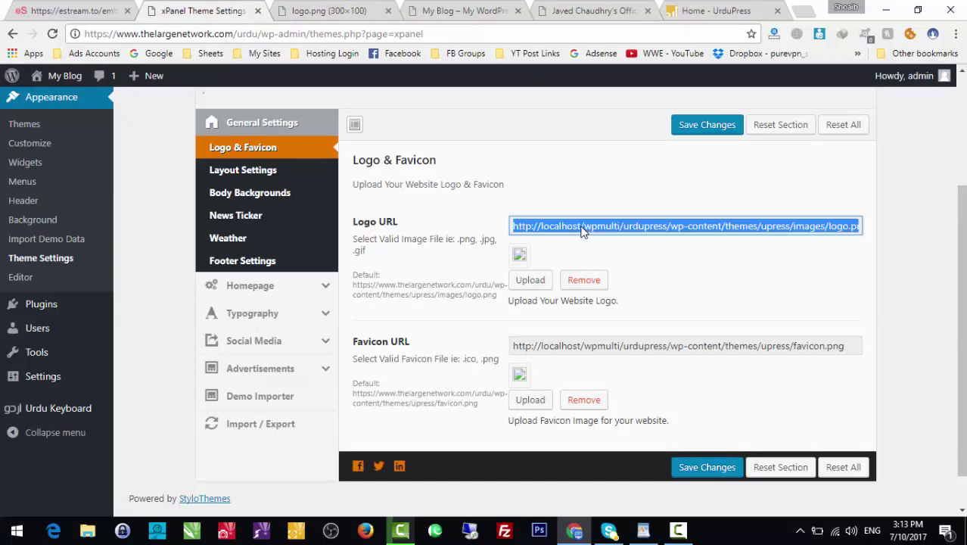
{"action": "left_click", "coordinate": [582, 279]}
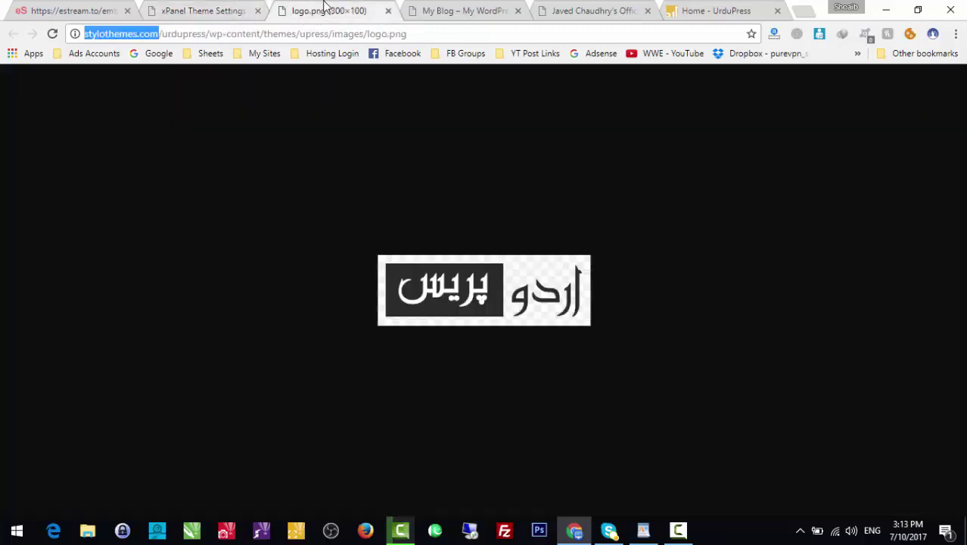
Try to replace the emptied Logo URL with the web address of the demo's logo.png.
{"action": "left_click", "coordinate": [311, 9]}
{"action": "triple_click", "coordinate": [324, 33]}
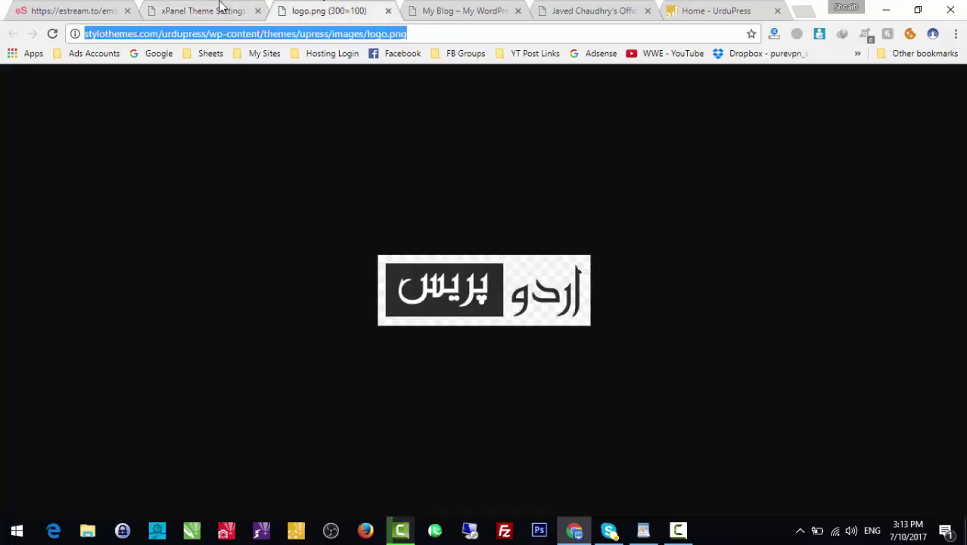
{"action": "left_click", "coordinate": [217, 9]}
{"action": "left_click", "coordinate": [585, 262]}
{"action": "key", "text": "ctrl+a"}
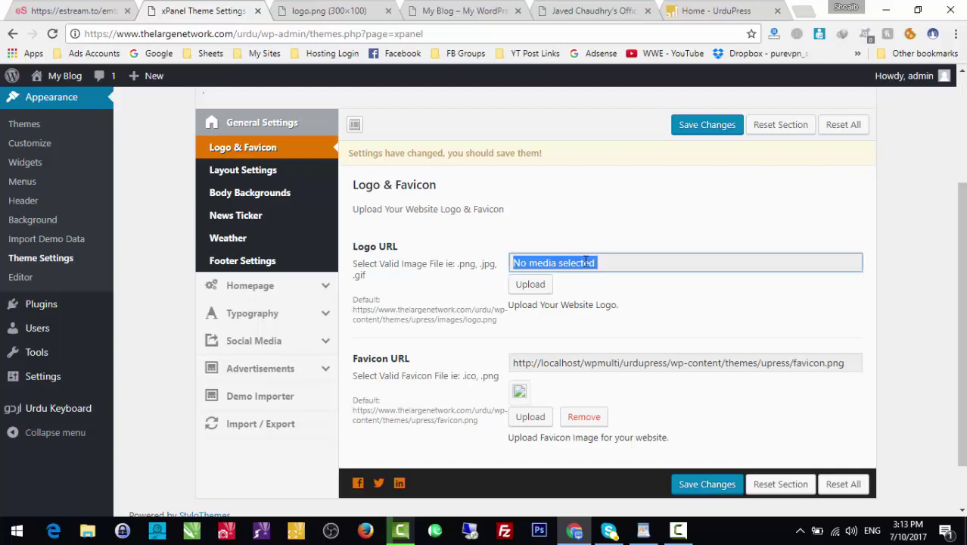
Open the media dialog for the website logo, check the media library and return to file uploading.
{"action": "left_click", "coordinate": [533, 288]}
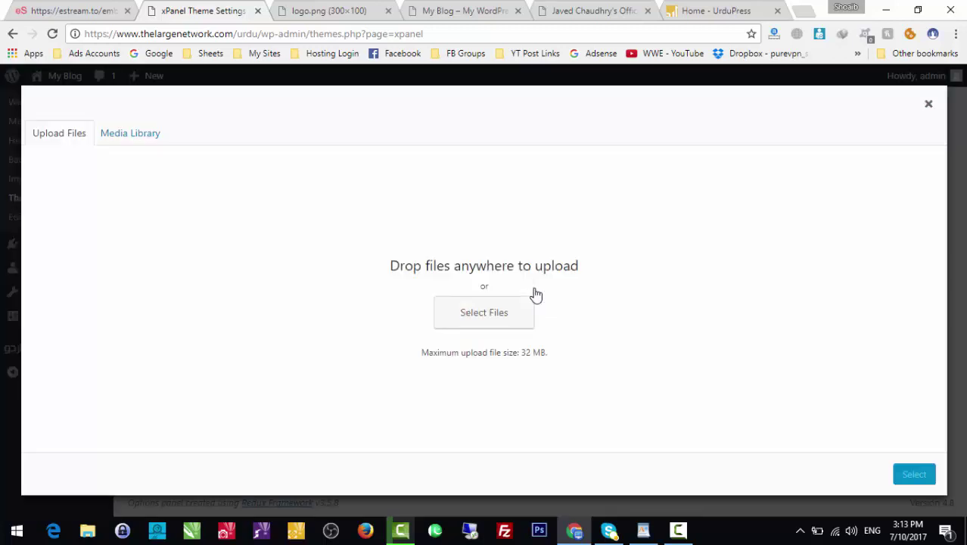
{"action": "left_click", "coordinate": [129, 133]}
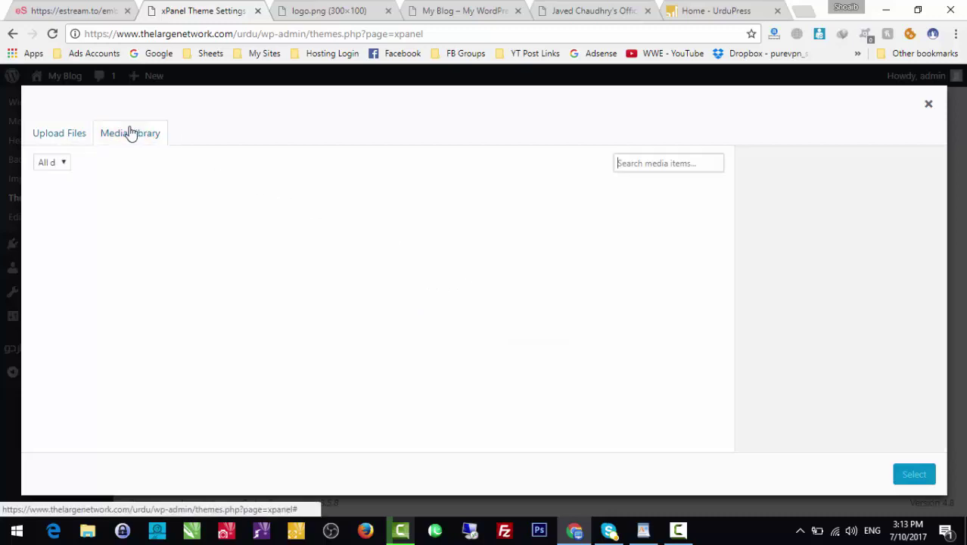
{"action": "left_click", "coordinate": [71, 141]}
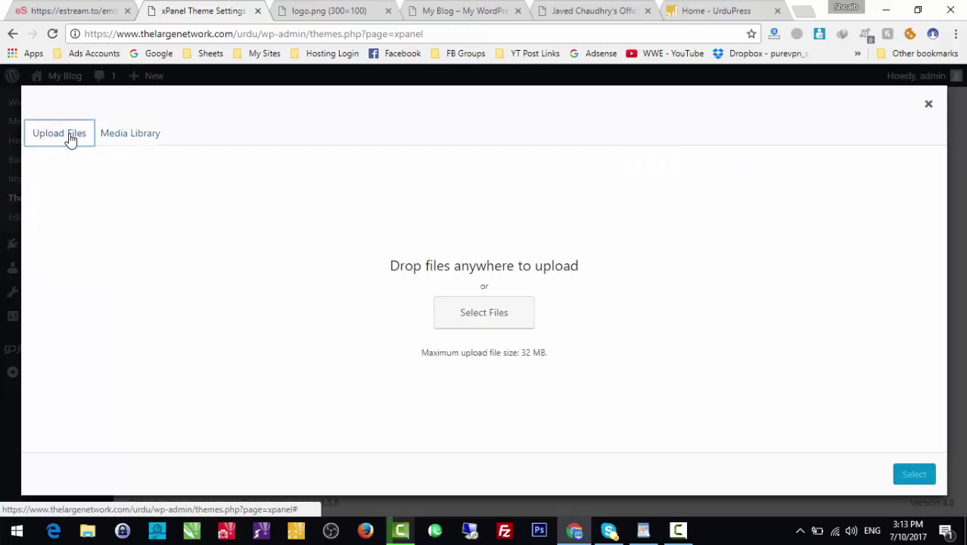
{"action": "left_click", "coordinate": [131, 136]}
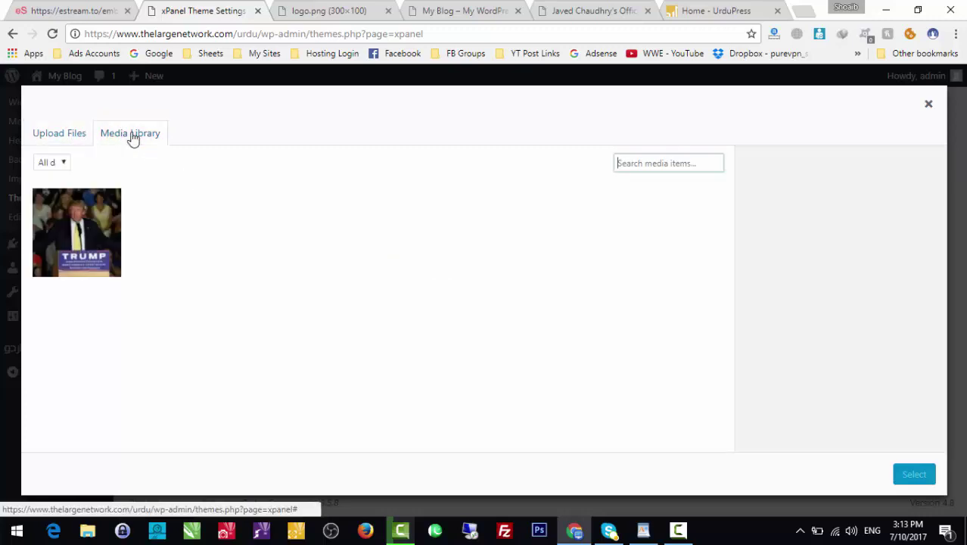
{"action": "left_click", "coordinate": [83, 133]}
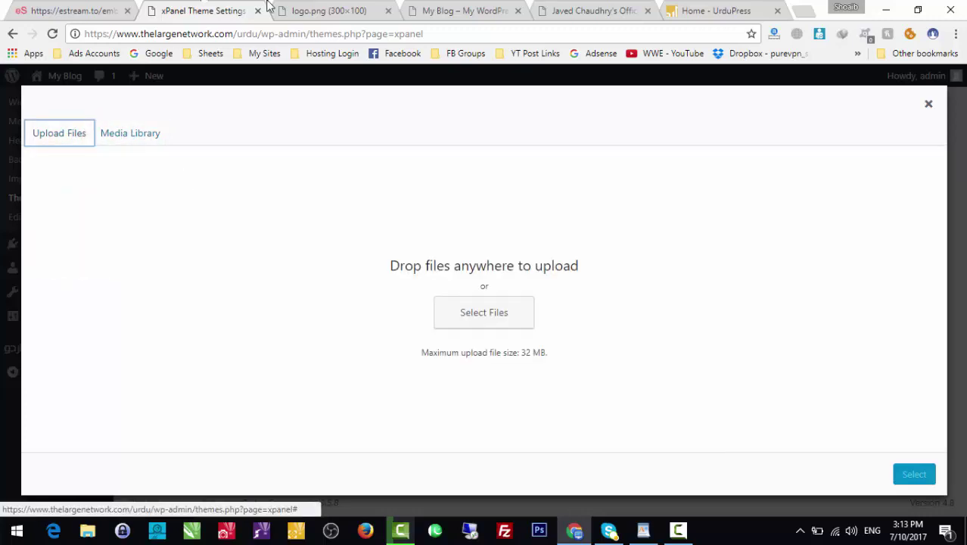
Save the demo's logo image to the Desktop as a PNG named logo.
{"action": "left_click", "coordinate": [341, 9]}
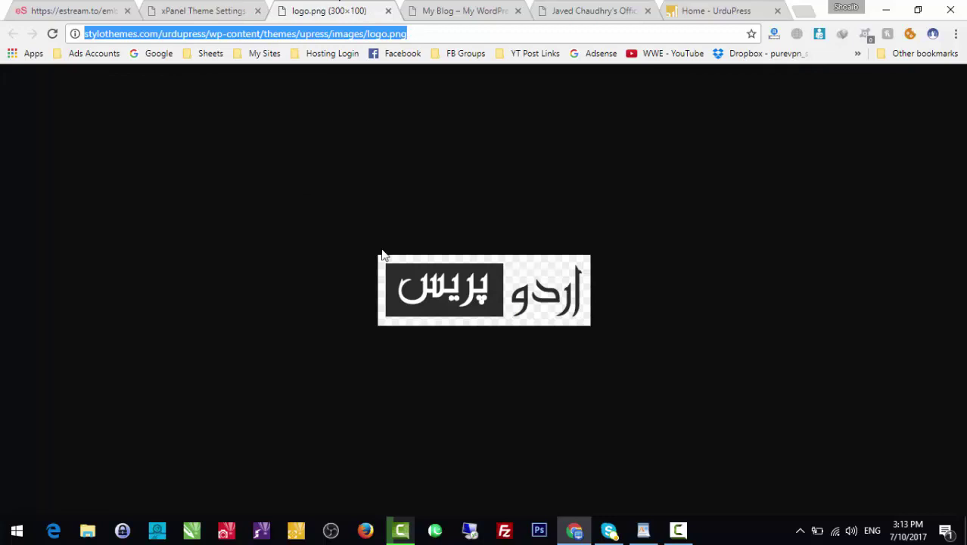
{"action": "right_click", "coordinate": [451, 255]}
{"action": "left_click", "coordinate": [508, 283]}
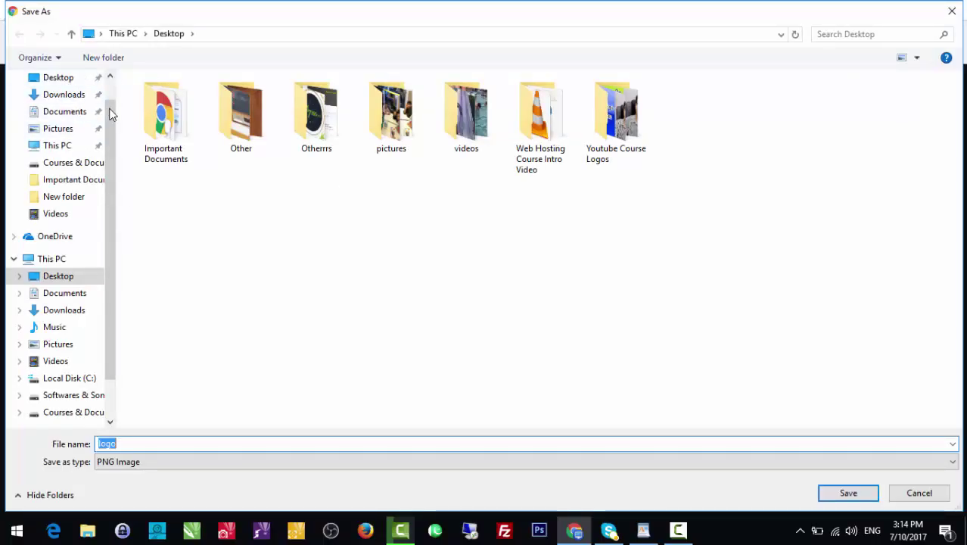
{"action": "scroll", "coordinate": [115, 74], "scroll_direction": "up", "scroll_amount": 2}
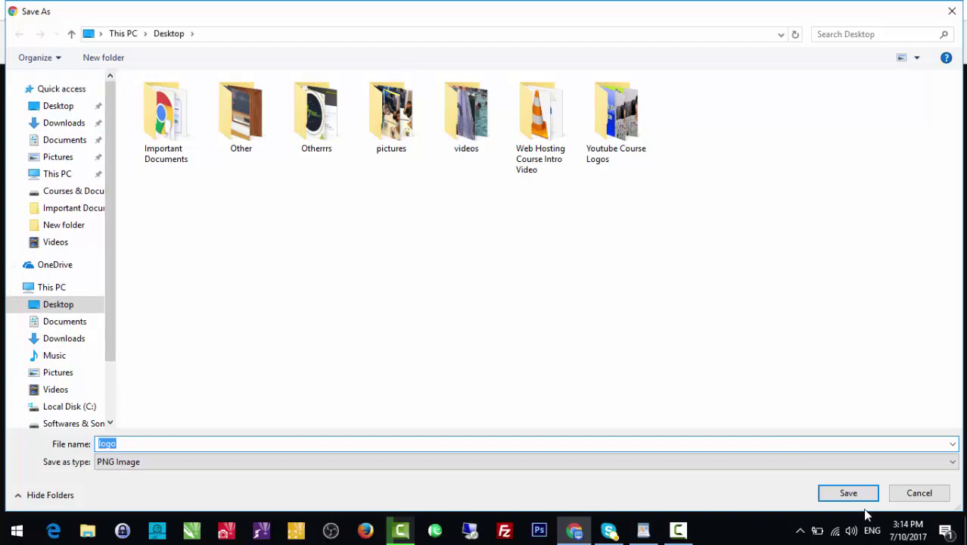
{"action": "left_click", "coordinate": [849, 493]}
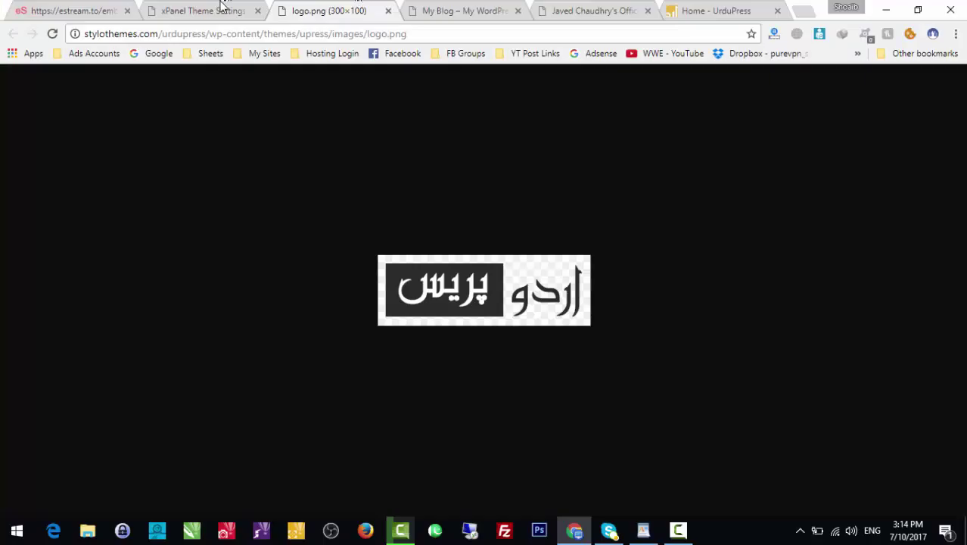
Upload the downloaded logo.png and select it as the website logo, closing the logo image's browser tab.
{"action": "left_click", "coordinate": [224, 6]}
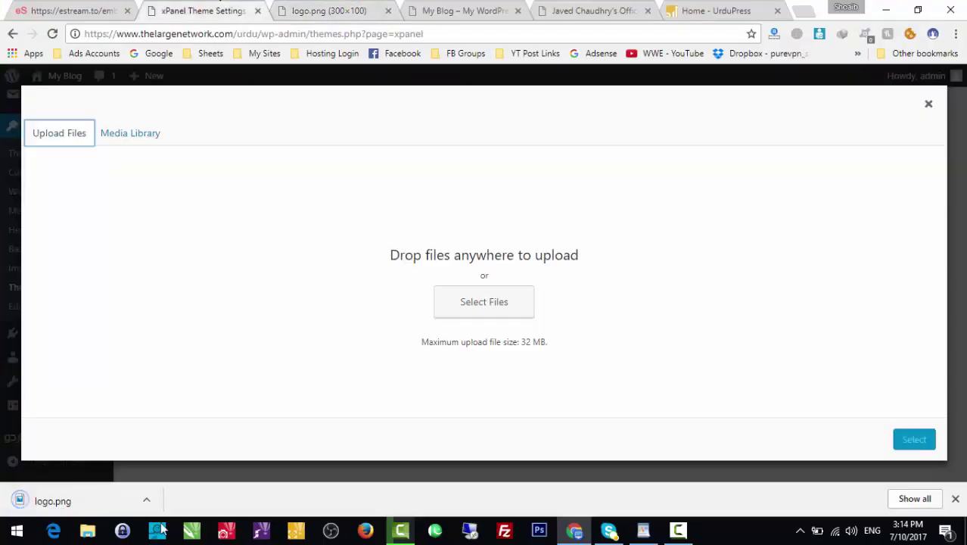
{"action": "left_click_drag", "start_coordinate": [76, 506], "coordinate": [506, 283]}
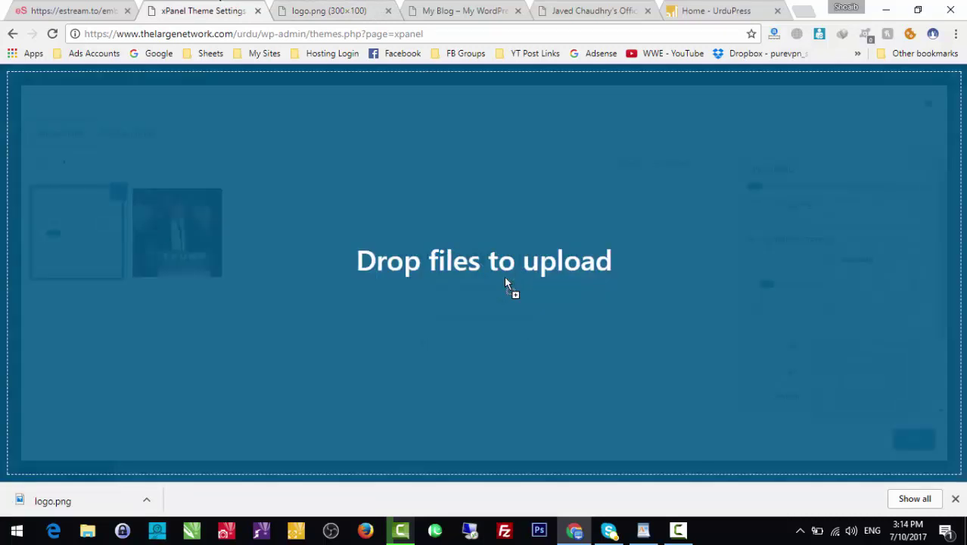
{"action": "left_click", "coordinate": [388, 11]}
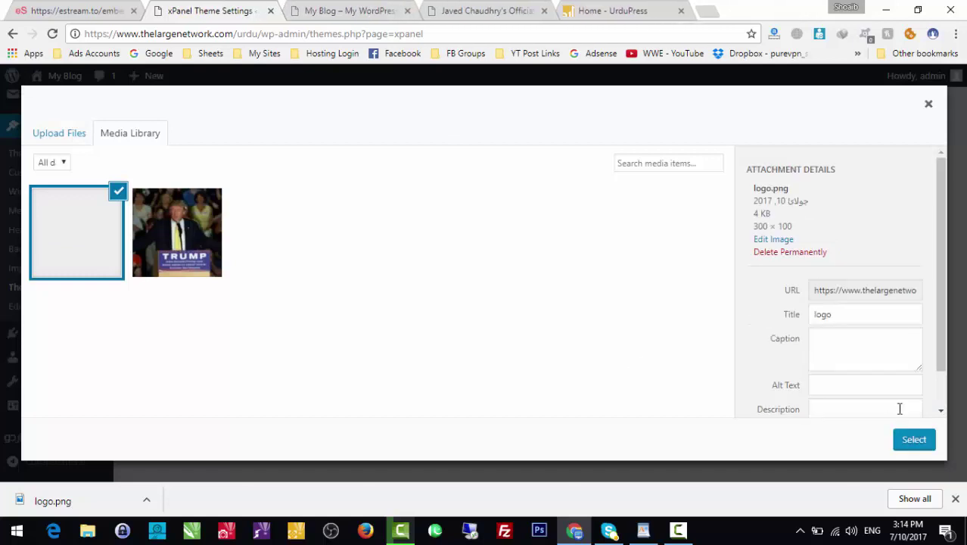
{"action": "left_click", "coordinate": [914, 440]}
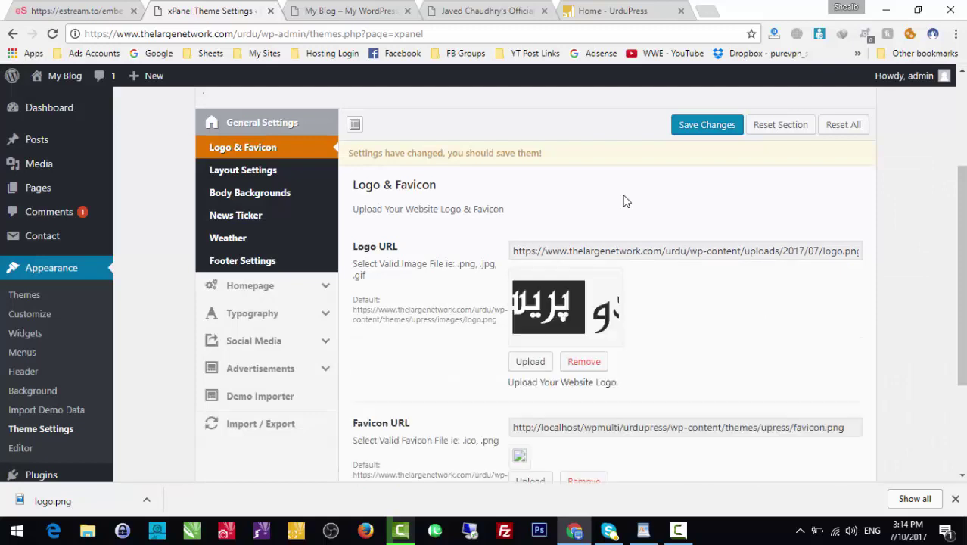
Remove the localhost image from the Favicon URL setting.
{"action": "scroll", "coordinate": [961, 272], "scroll_direction": "down", "scroll_amount": 2}
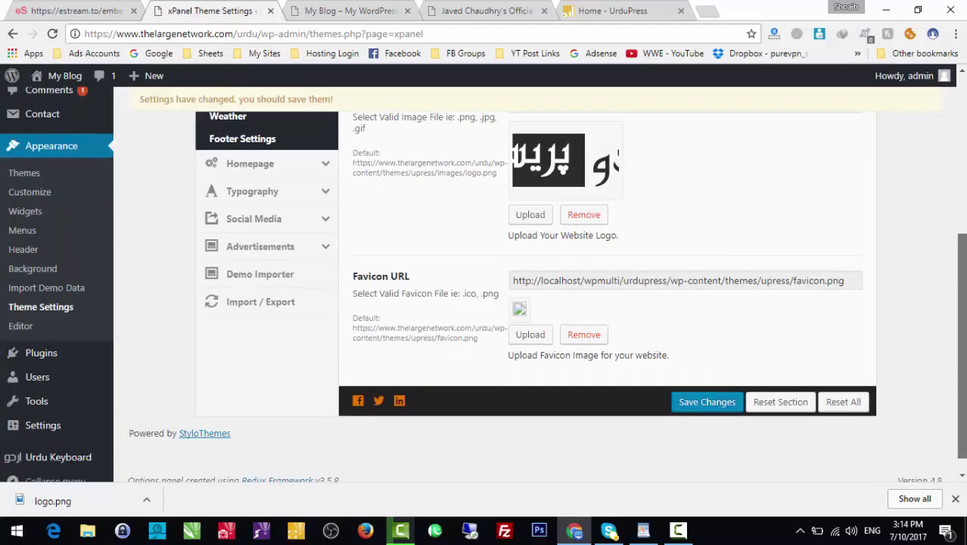
{"action": "scroll", "coordinate": [961, 303], "scroll_direction": "down", "scroll_amount": 1}
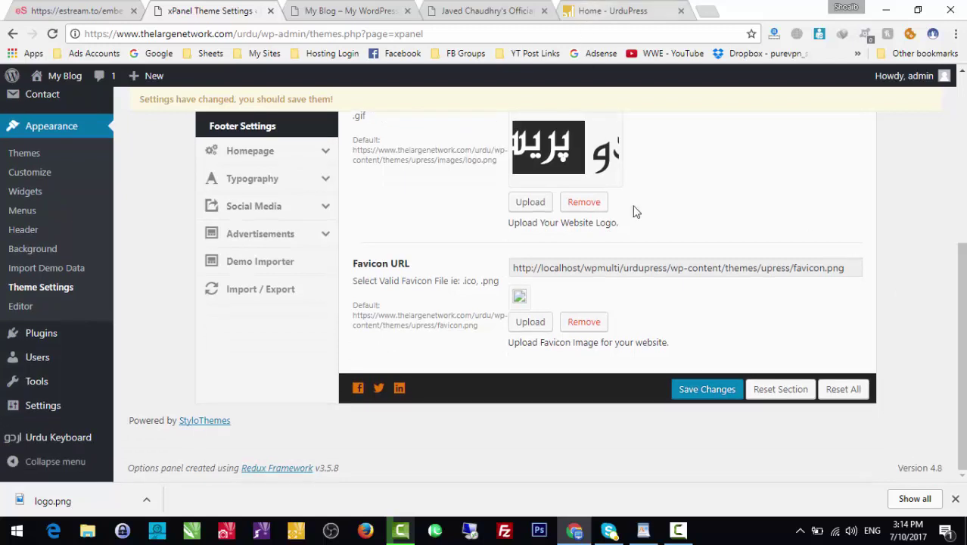
{"action": "left_click", "coordinate": [605, 275]}
{"action": "key", "text": "ctrl+a"}
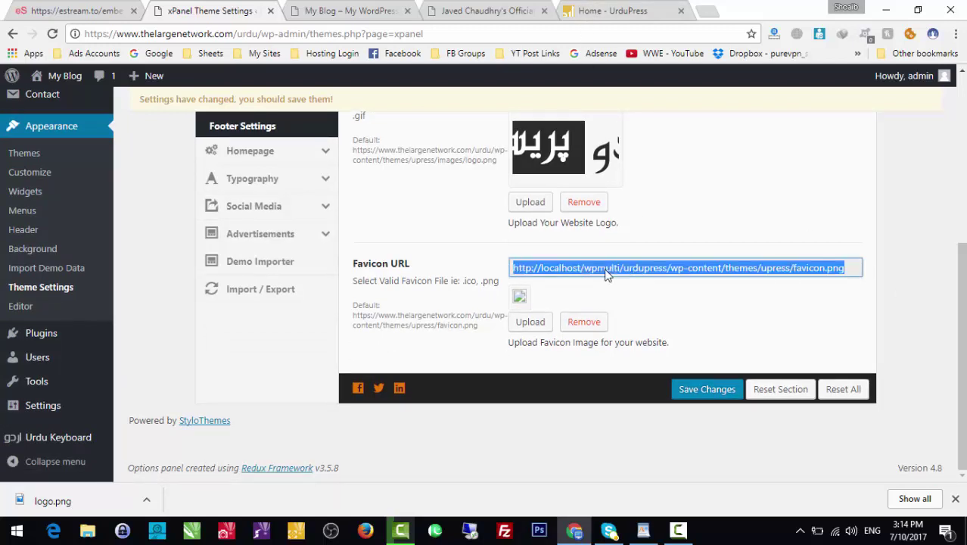
{"action": "left_click", "coordinate": [581, 323]}
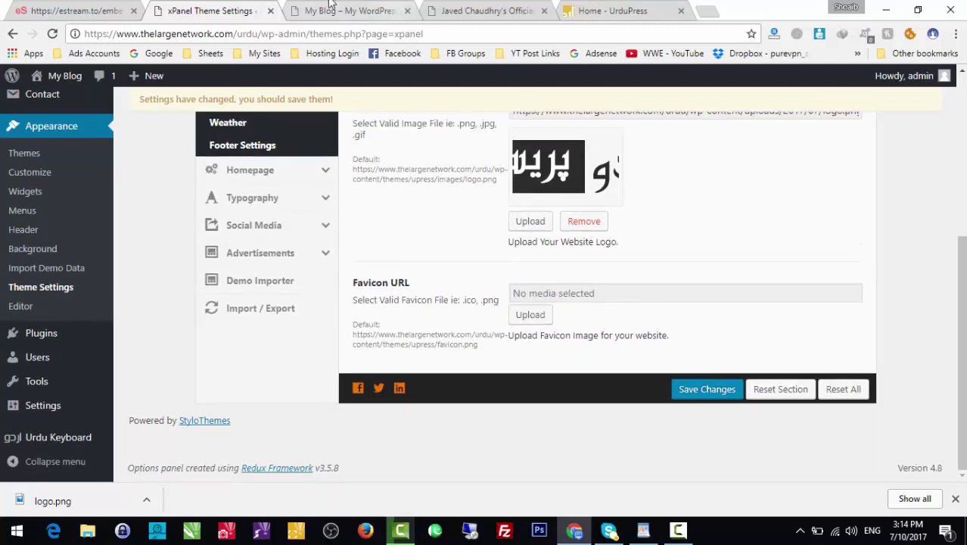
Open the HTML page source of the UrduPress demo home page in a new browser tab.
{"action": "left_click", "coordinate": [341, 11]}
{"action": "left_click", "coordinate": [484, 10]}
{"action": "left_click", "coordinate": [620, 11]}
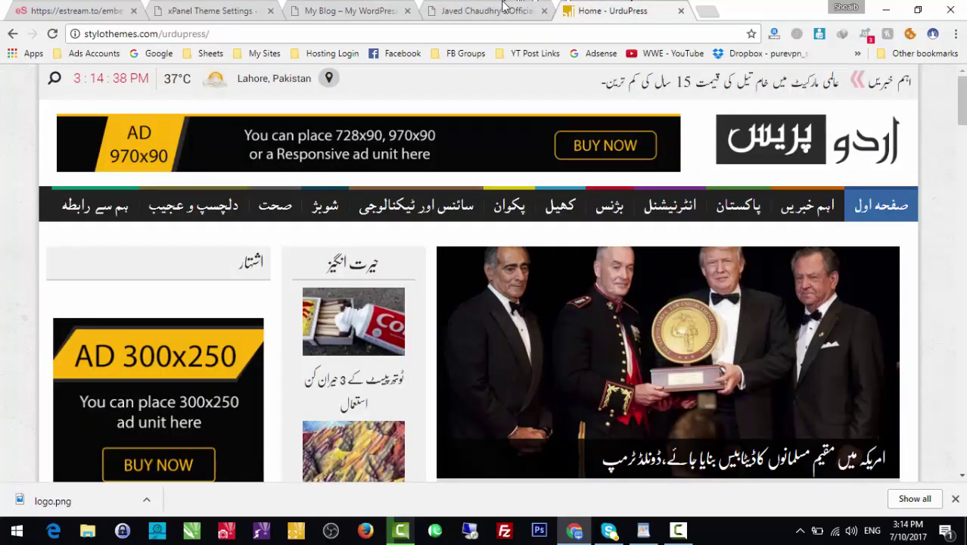
{"action": "key", "text": "ctrl+u"}
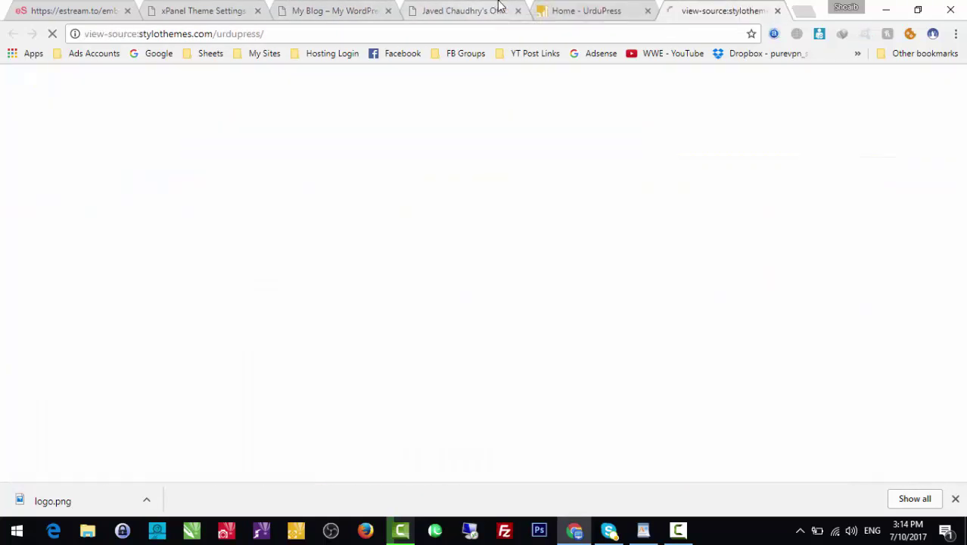
{"action": "key", "text": "ctrl+f"}
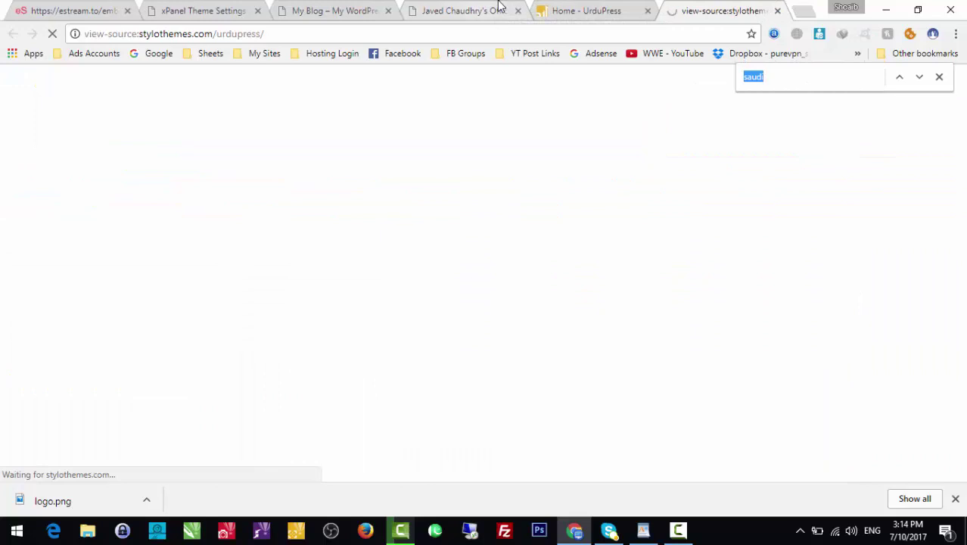
{"action": "key", "text": "Escape"}
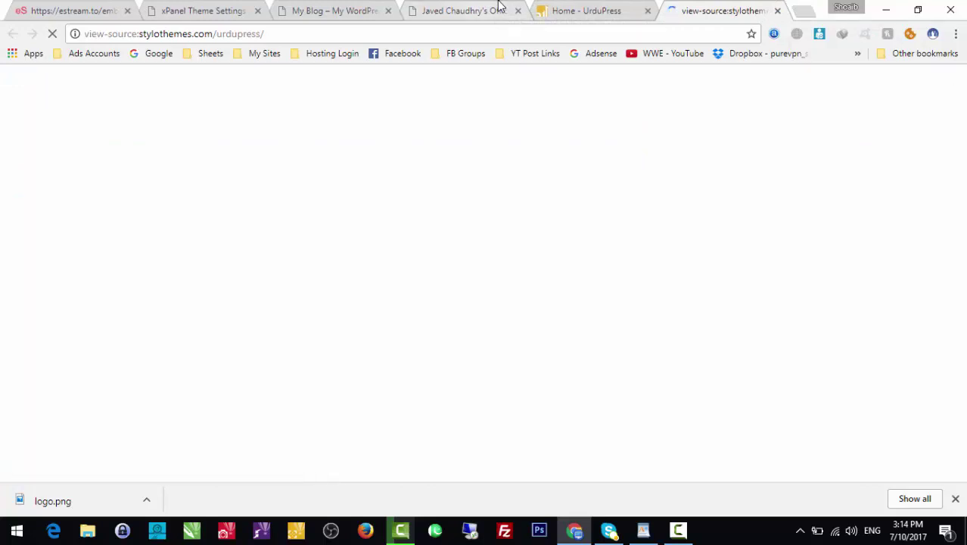
Close the unrelated Urdu news site's browser tab and return to the demo page's HTML source.
{"action": "left_click", "coordinate": [501, 9]}
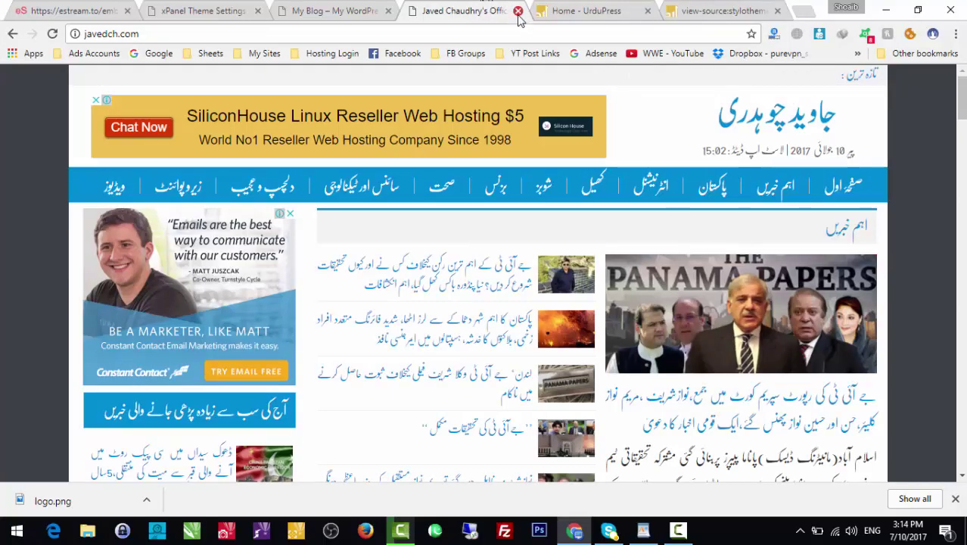
{"action": "left_click", "coordinate": [518, 12]}
{"action": "left_click", "coordinate": [395, 8]}
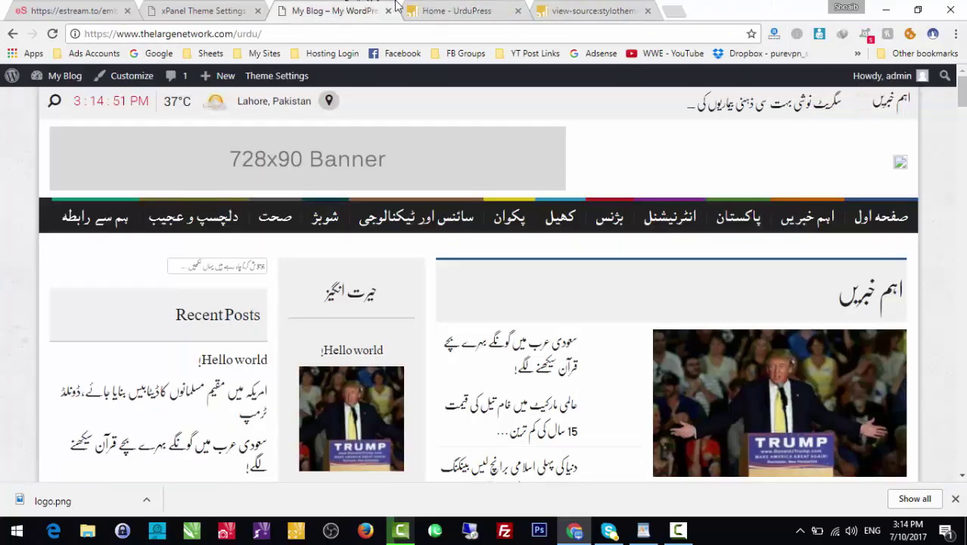
{"action": "left_click", "coordinate": [458, 9]}
{"action": "left_click", "coordinate": [595, 8]}
Search the page source for "logo" and step through the matches to examine the image links.
{"action": "key", "text": "ctrl+f"}
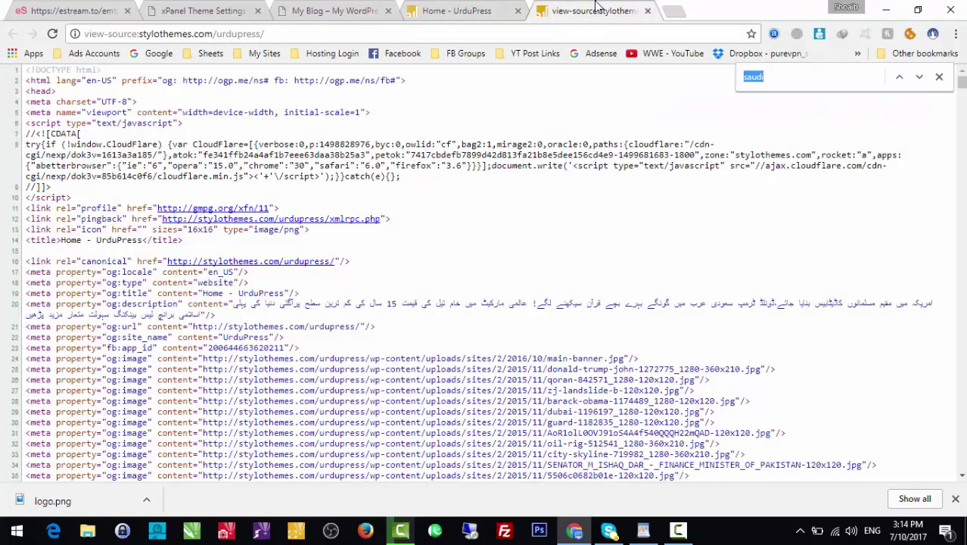
{"action": "type", "text": "favi"}
{"action": "key", "text": "BackSpace"}
{"action": "key", "text": "BackSpace"}
{"action": "key", "text": "BackSpace"}
{"action": "type", "text": "logo"}
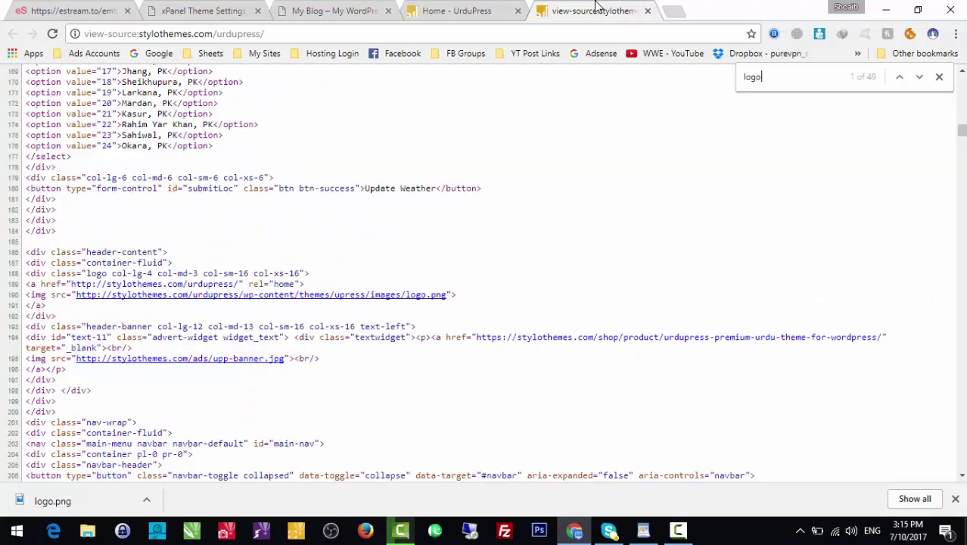
{"action": "key", "text": "Return"}
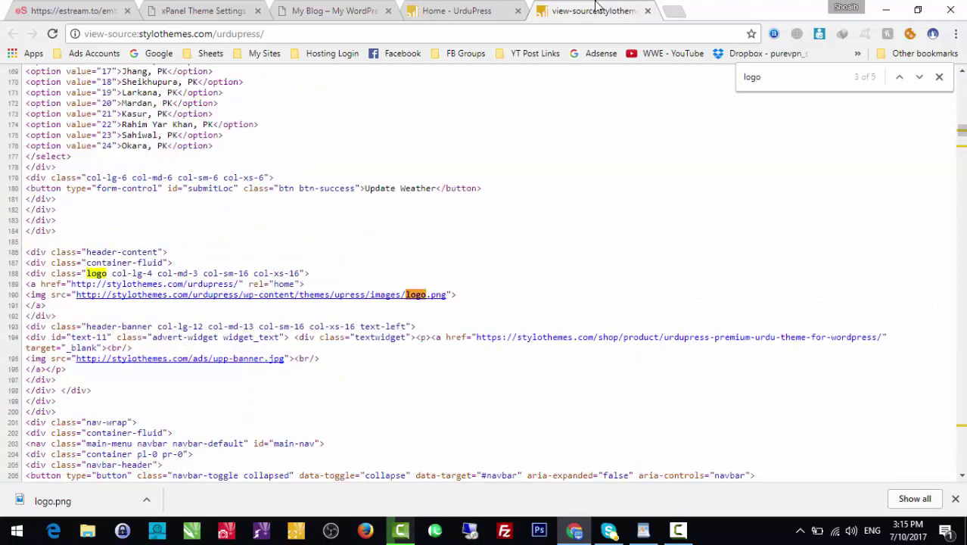
{"action": "key", "text": "Return"}
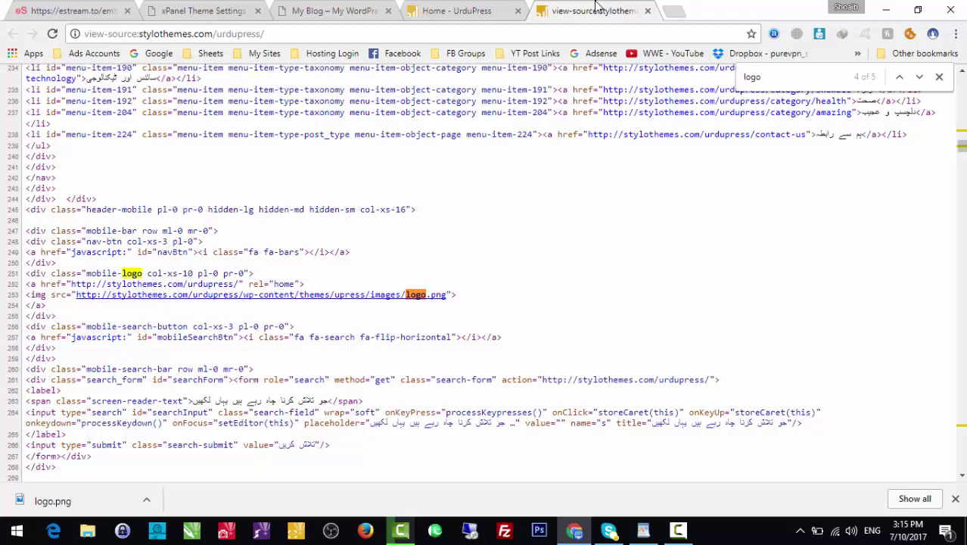
{"action": "key", "text": "Return"}
{"action": "key", "text": "Return"}
{"action": "key", "text": "Return"}
{"action": "key", "text": "Return"}
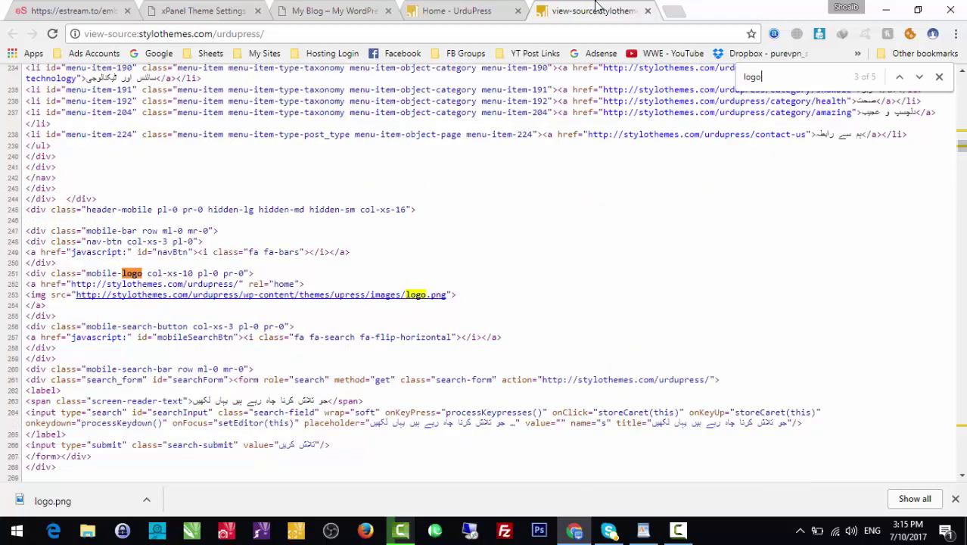
{"action": "key", "text": "Return"}
{"action": "key", "text": "Return"}
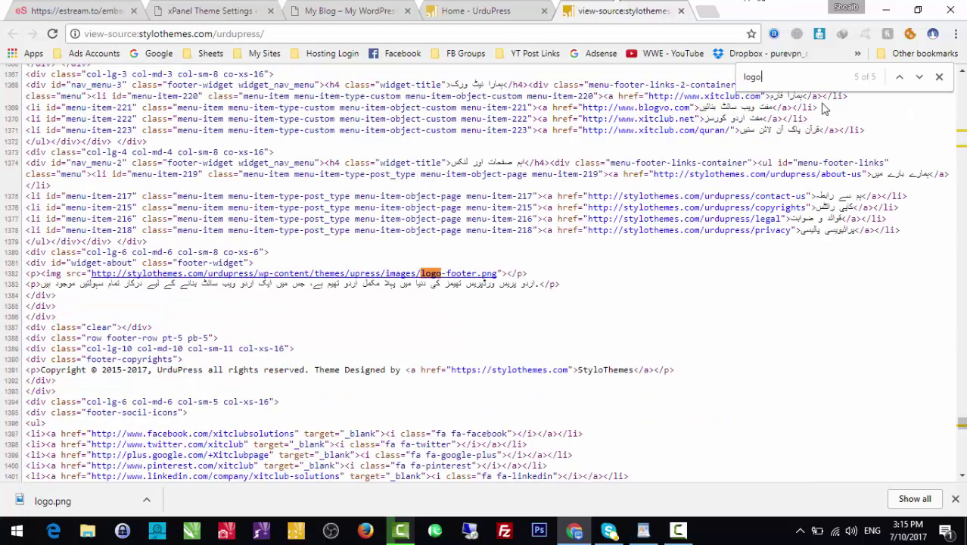
Search the page source for "favi".
{"action": "key", "text": "ctrl+a"}
{"action": "type", "text": "fa"}
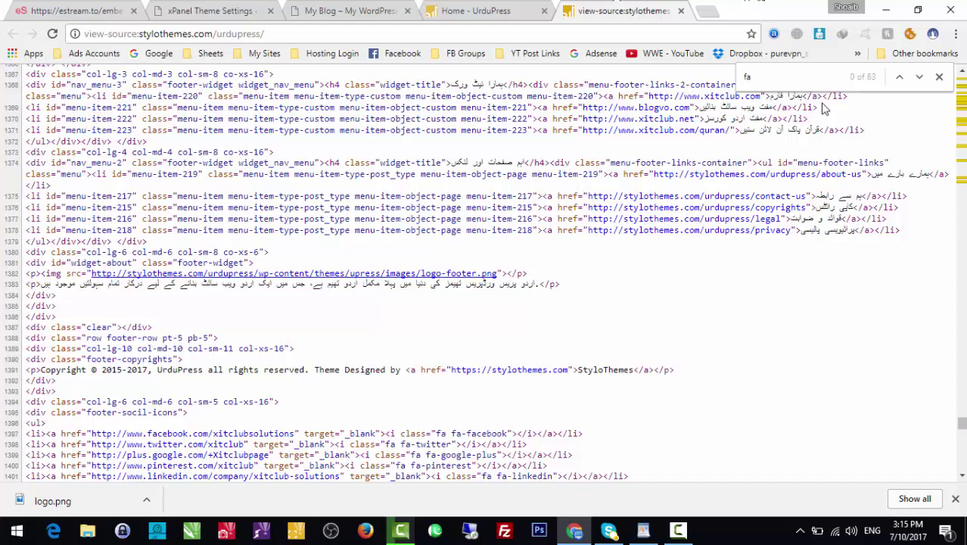
{"action": "type", "text": "vi"}
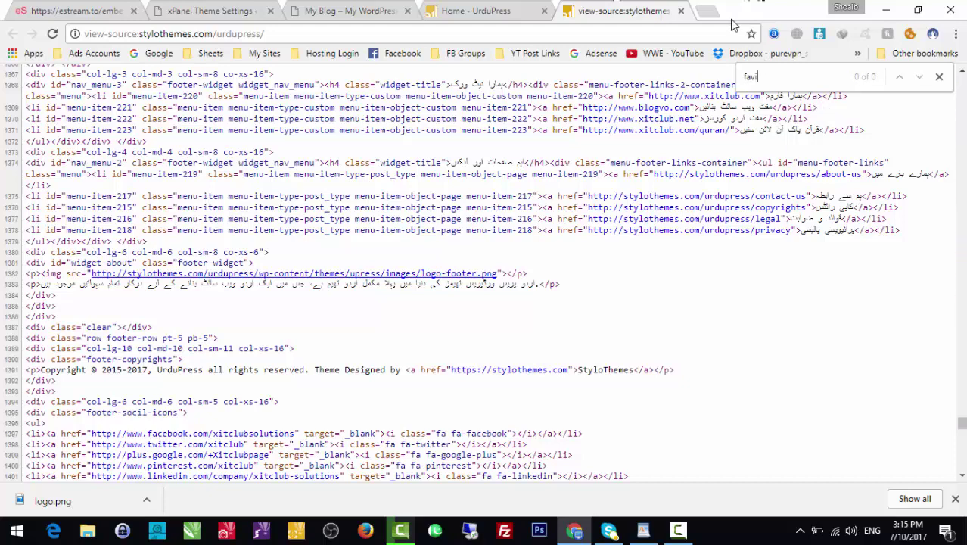
Go back to the xPanel theme settings and reload the page, discarding the unsaved logo and favicon changes.
{"action": "left_click", "coordinate": [484, 9]}
{"action": "left_click", "coordinate": [234, 6]}
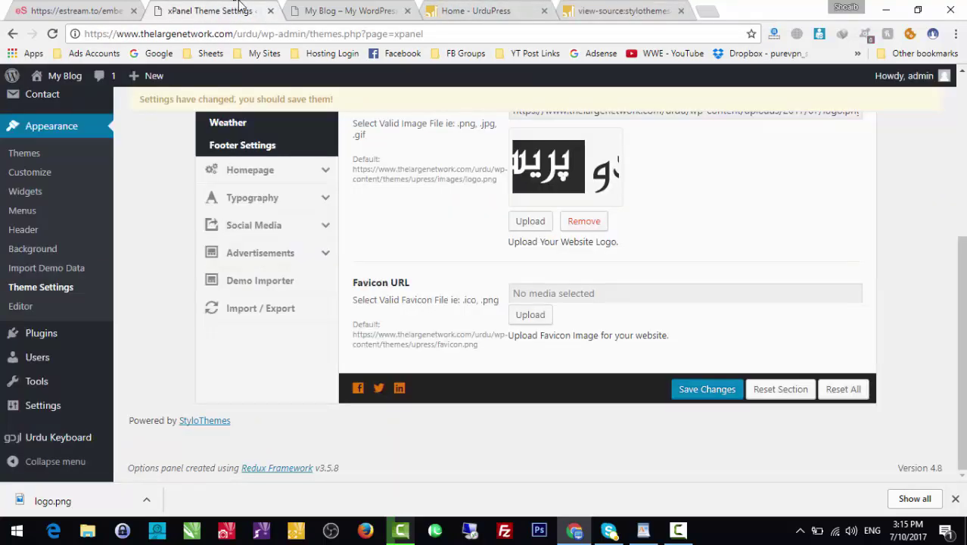
{"action": "scroll", "coordinate": [647, 351], "scroll_direction": "up", "scroll_amount": 2}
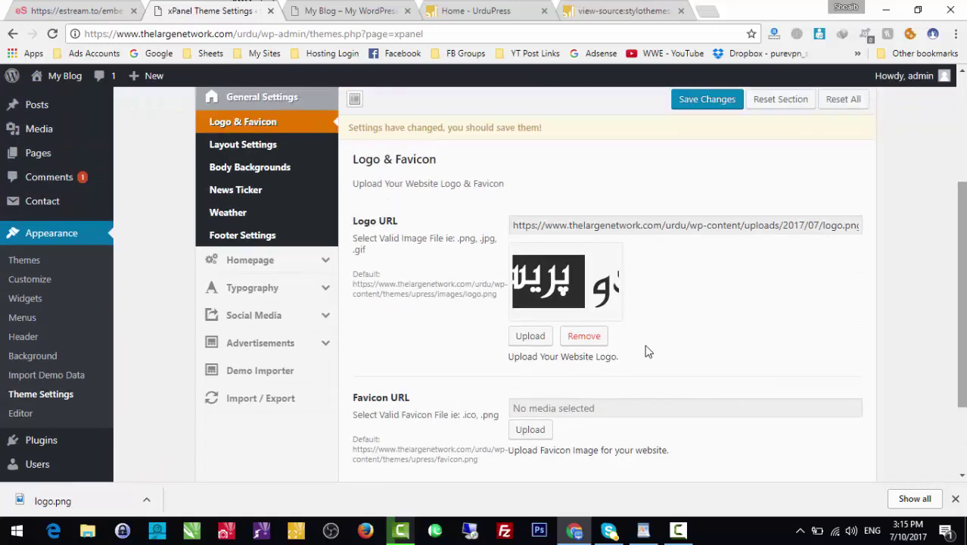
{"action": "left_click", "coordinate": [595, 410]}
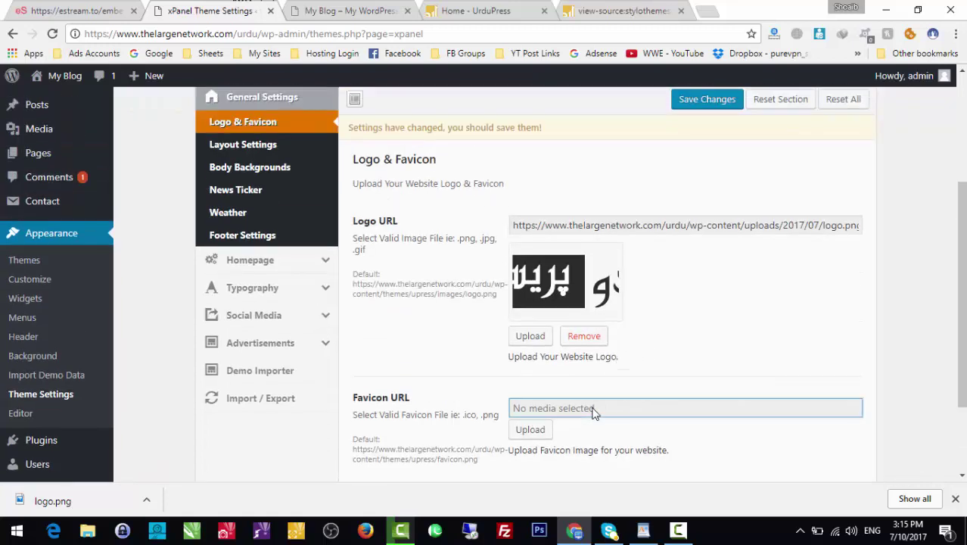
{"action": "left_click", "coordinate": [432, 34]}
{"action": "key", "text": "Return"}
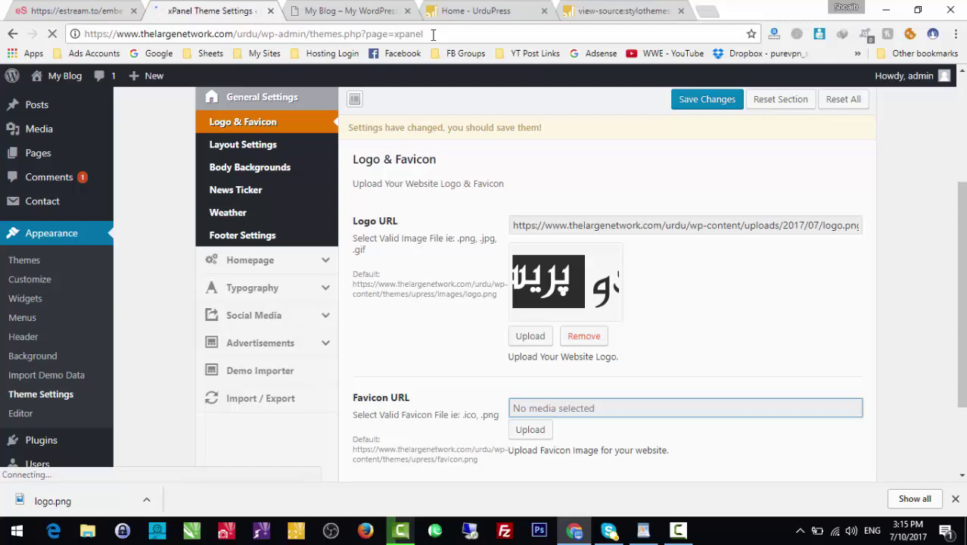
Copy the localhost image address from the Favicon URL setting and paste it into a new browser tab.
{"action": "key", "text": "ctrl+a"}
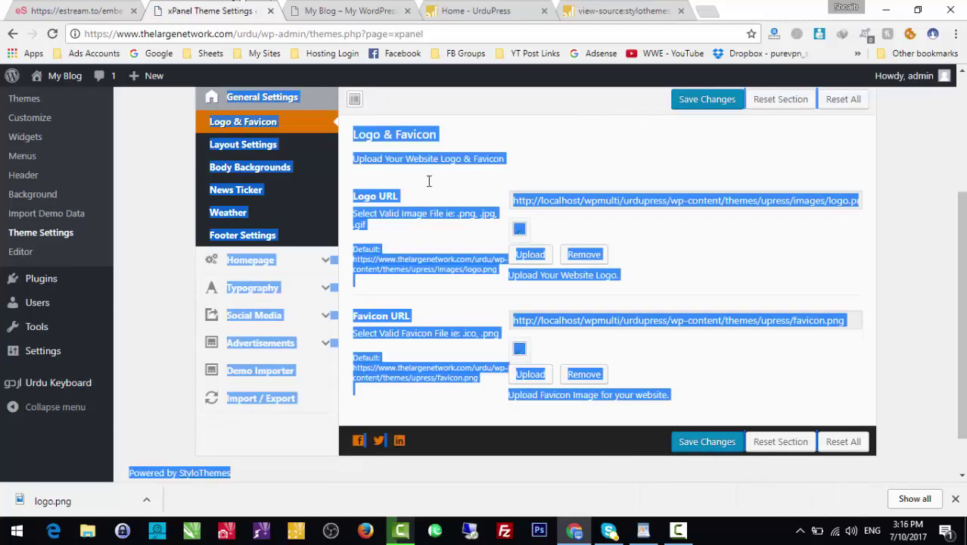
{"action": "left_click", "coordinate": [668, 265]}
{"action": "triple_click", "coordinate": [672, 320]}
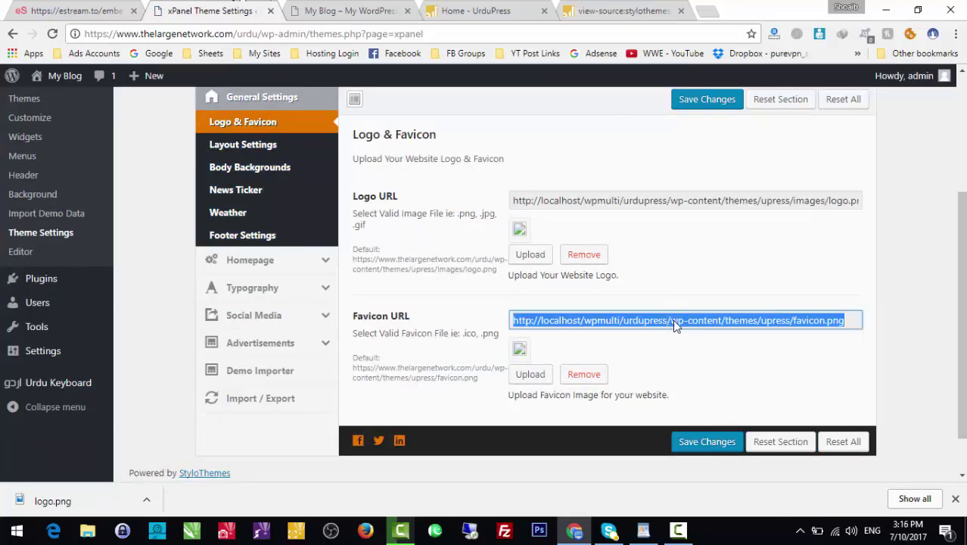
{"action": "right_click", "coordinate": [672, 320]}
{"action": "left_click", "coordinate": [689, 331]}
{"action": "left_click", "coordinate": [590, 10]}
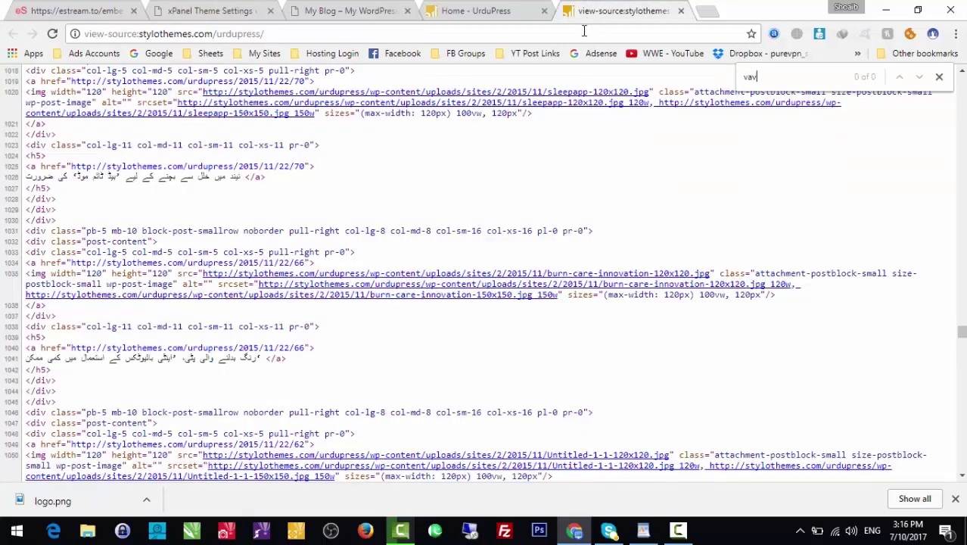
{"action": "left_click", "coordinate": [709, 11]}
{"action": "key", "text": "ctrl+v"}
{"action": "left_click", "coordinate": [591, 9]}
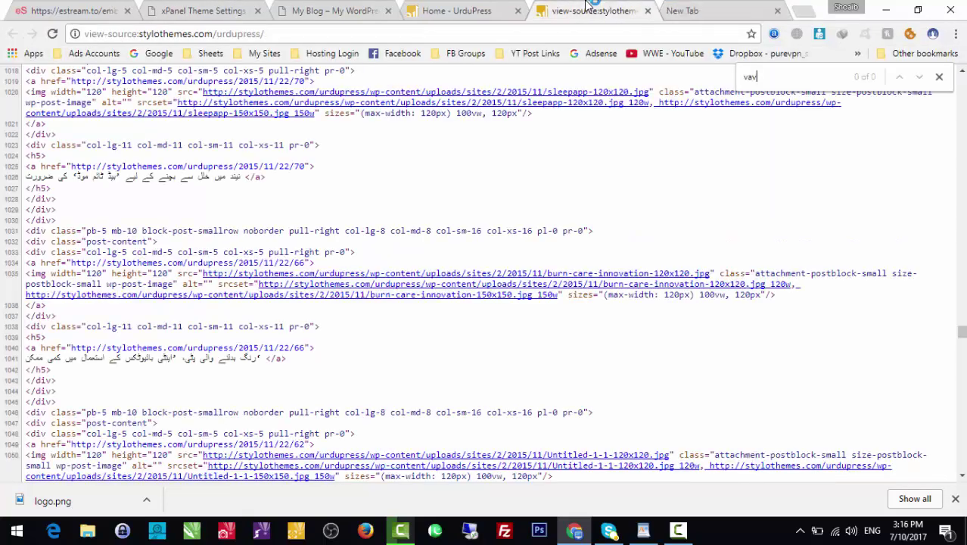
{"action": "left_click_drag", "start_coordinate": [214, 33], "coordinate": [140, 34]}
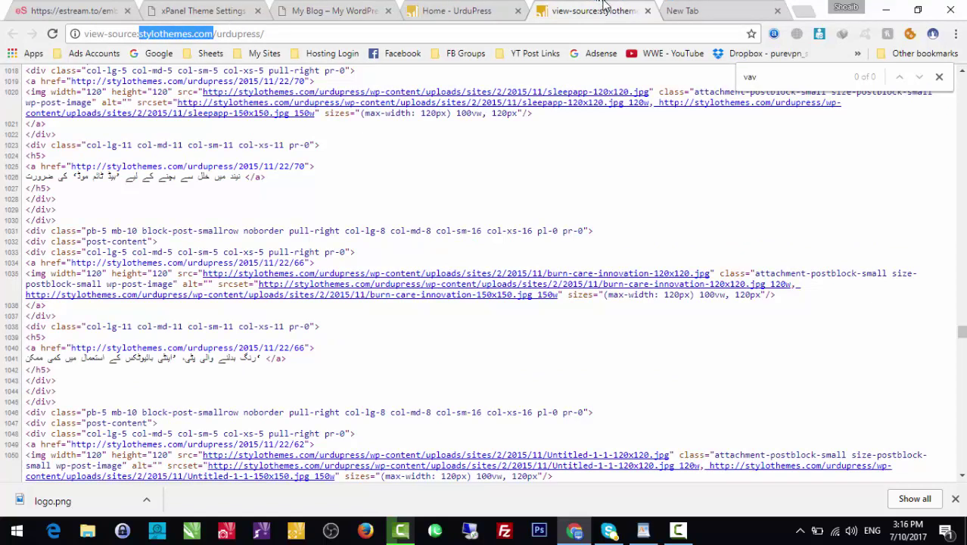
{"action": "left_click", "coordinate": [726, 11]}
{"action": "key", "text": "Return"}
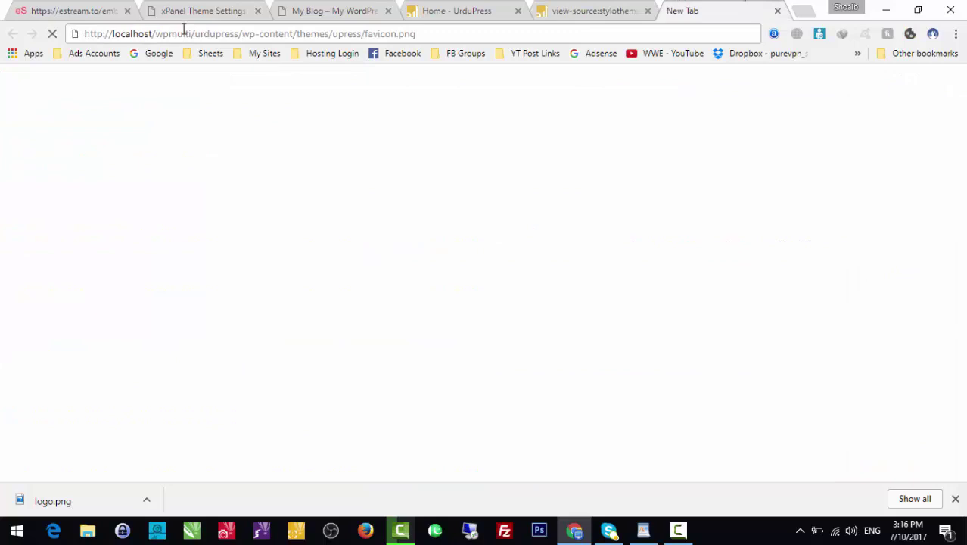
{"action": "left_click_drag", "start_coordinate": [137, 33], "coordinate": [34, 56]}
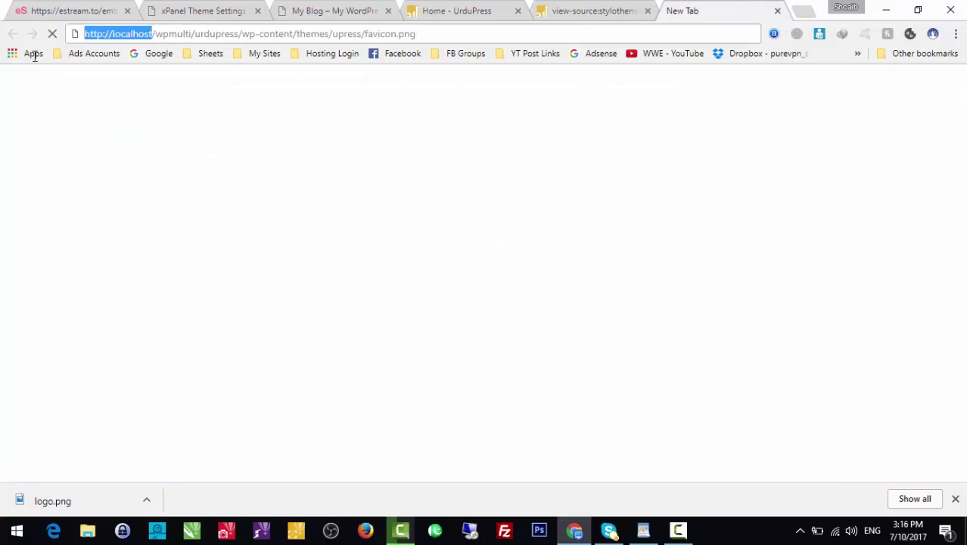
{"action": "left_click", "coordinate": [192, 34], "text": "shift"}
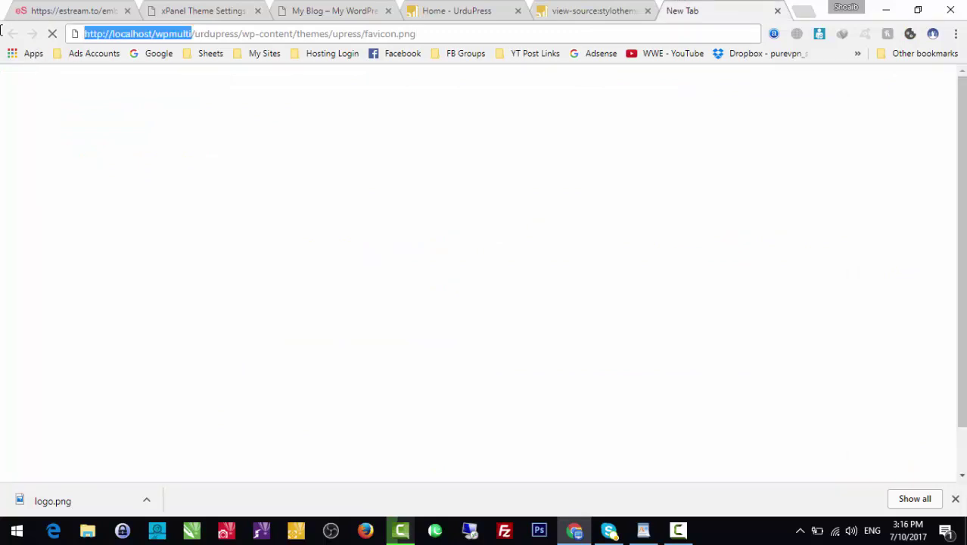
{"action": "key", "text": "ctrl+v"}
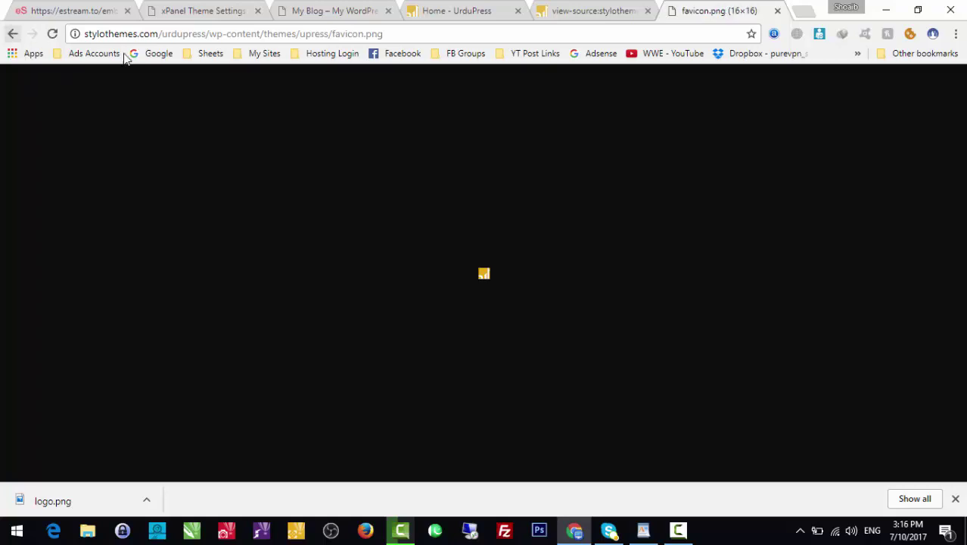
Save the favicon image to the Desktop as a PNG named favicon and close its browser tab.
{"action": "right_click", "coordinate": [483, 273]}
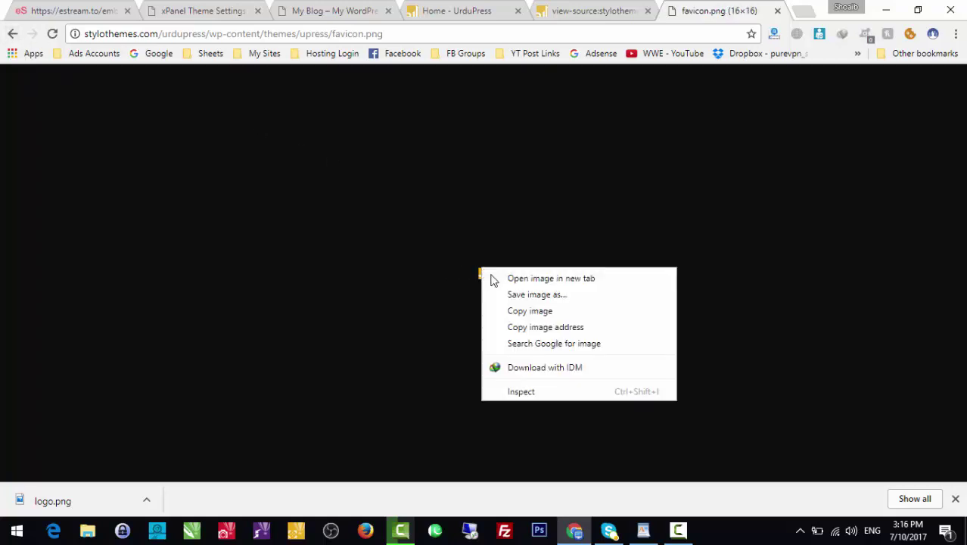
{"action": "left_click", "coordinate": [511, 297]}
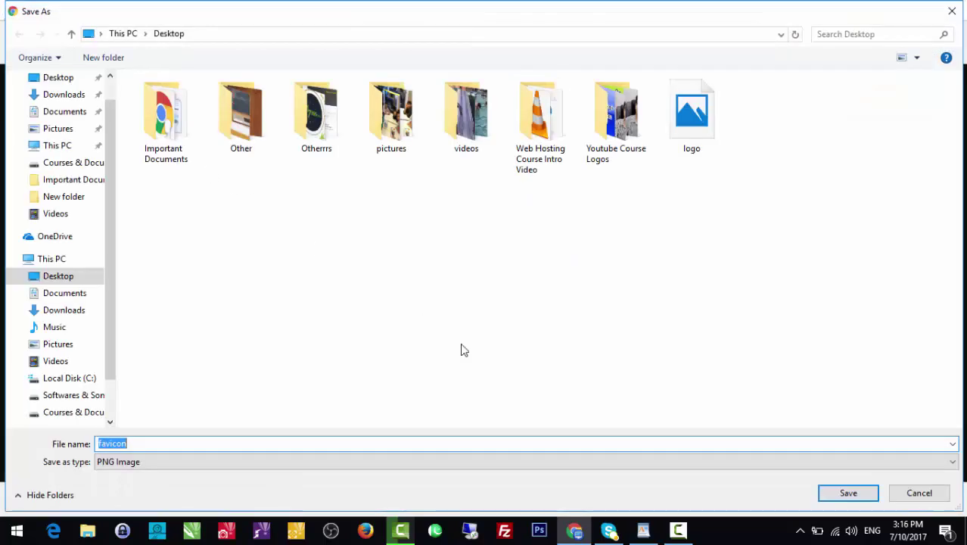
{"action": "left_click", "coordinate": [829, 495]}
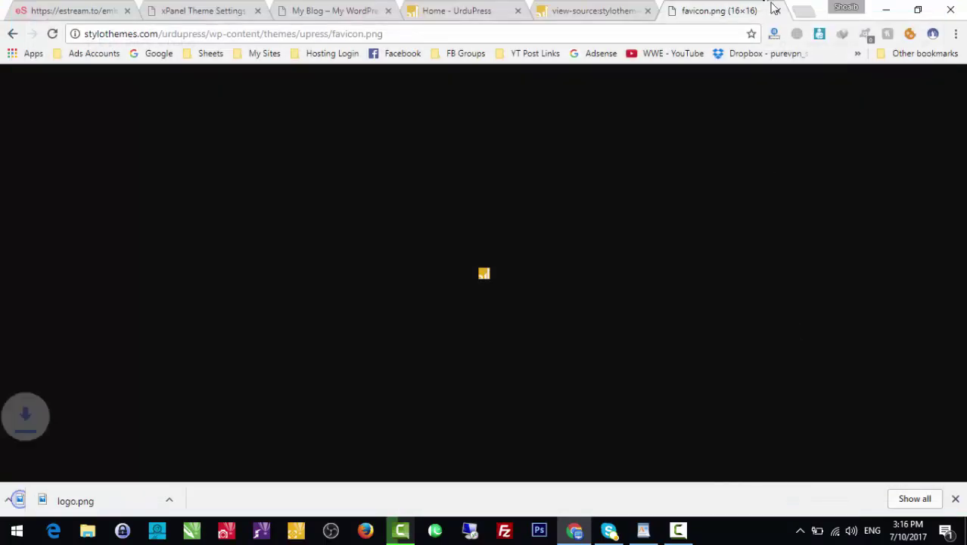
{"action": "left_click", "coordinate": [773, 10]}
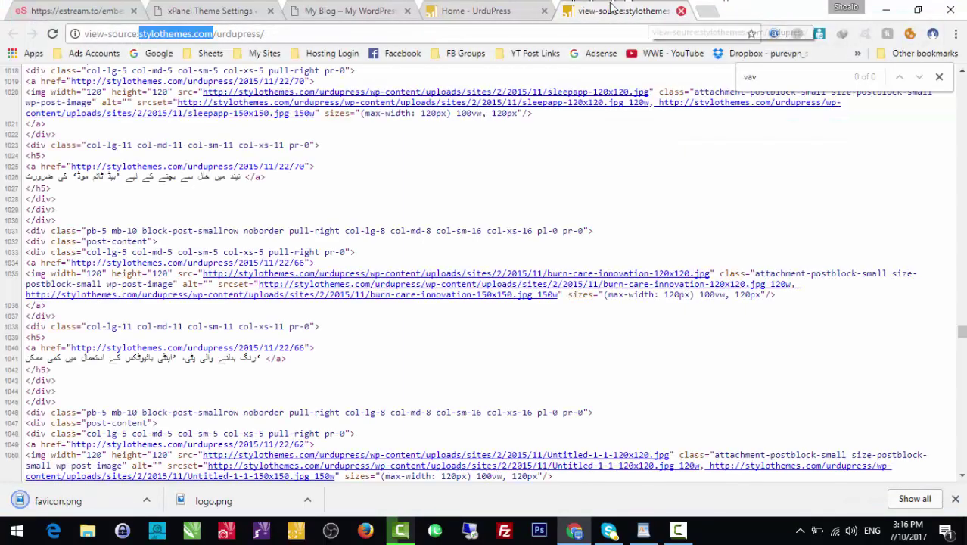
Remove the localhost favicon in the theme settings, then upload the downloaded favicon.png and select it as the favicon.
{"action": "left_click", "coordinate": [485, 10]}
{"action": "left_click", "coordinate": [375, 9]}
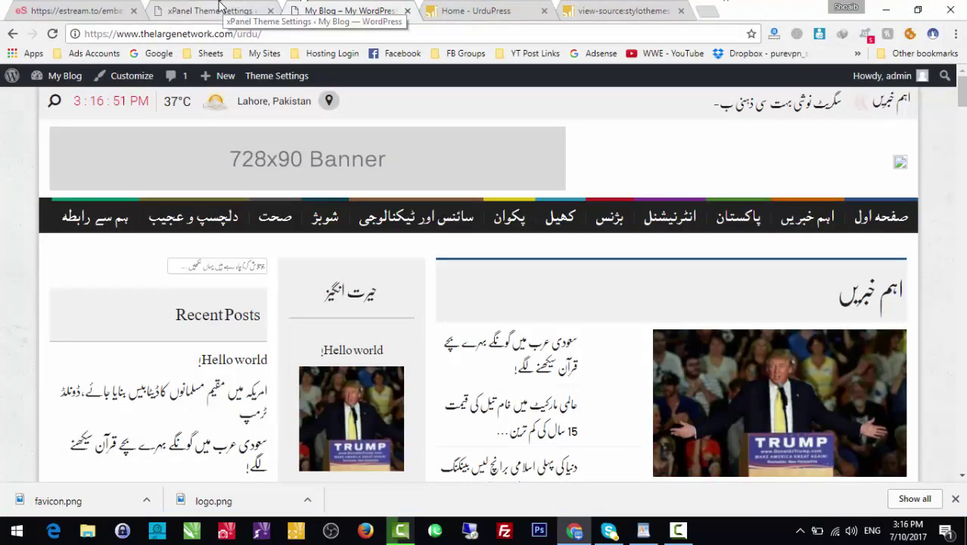
{"action": "left_click", "coordinate": [223, 9]}
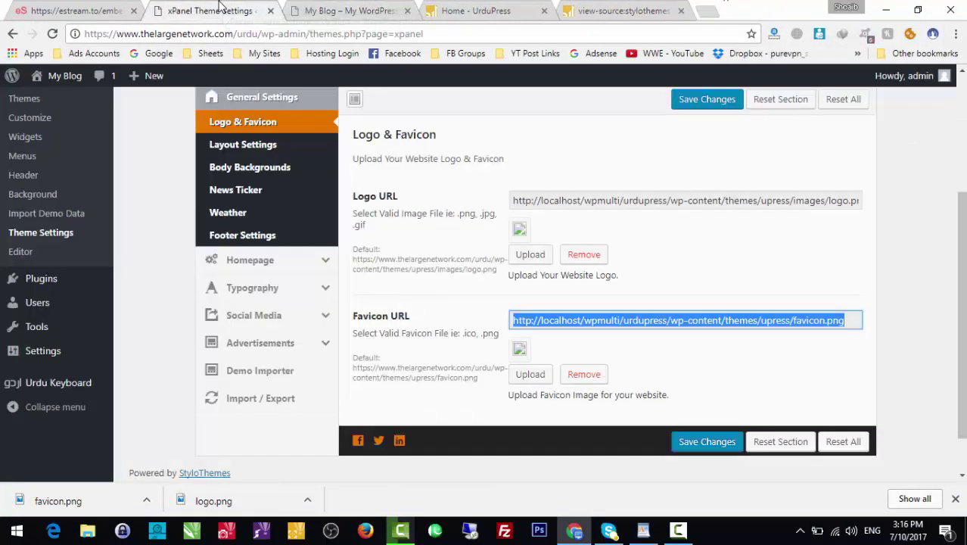
{"action": "left_click", "coordinate": [583, 374]}
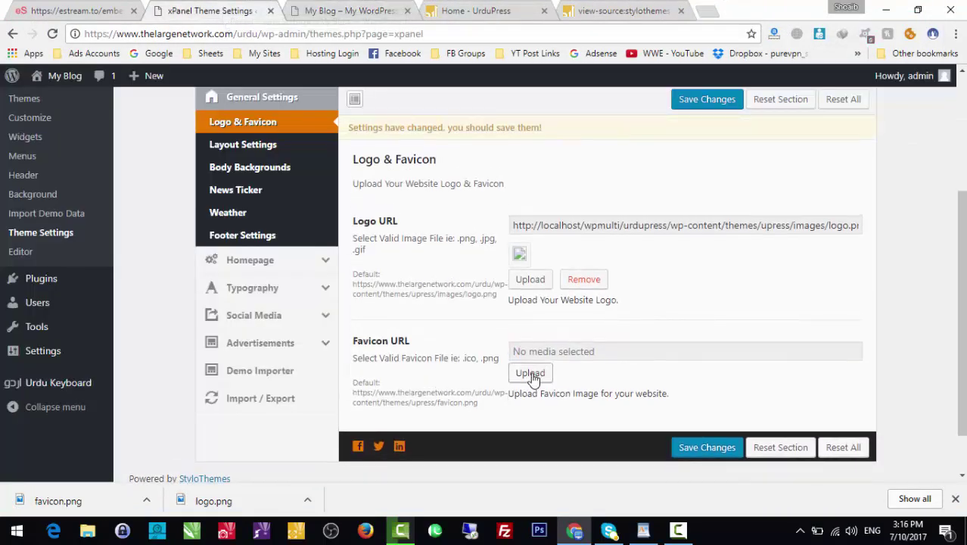
{"action": "left_click", "coordinate": [532, 374]}
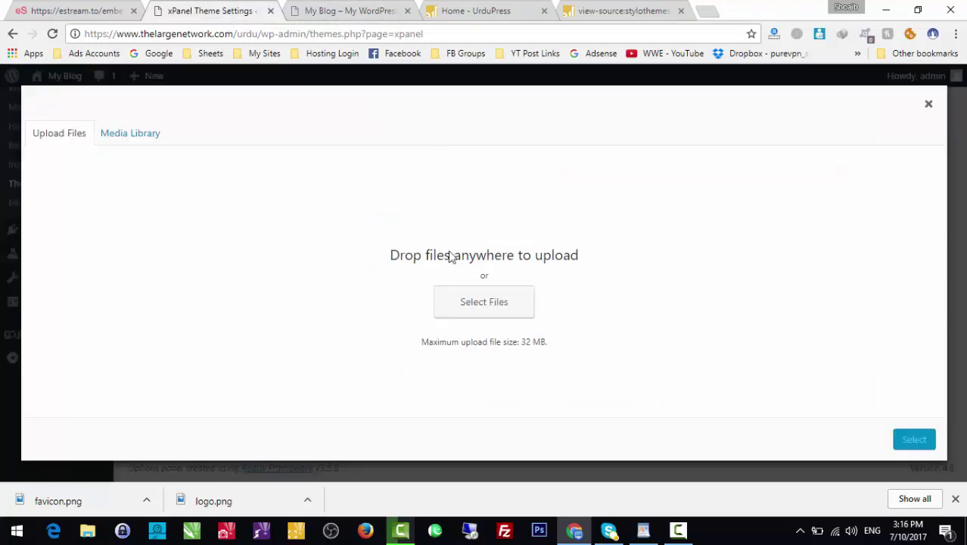
{"action": "left_click_drag", "start_coordinate": [65, 492], "coordinate": [723, 242]}
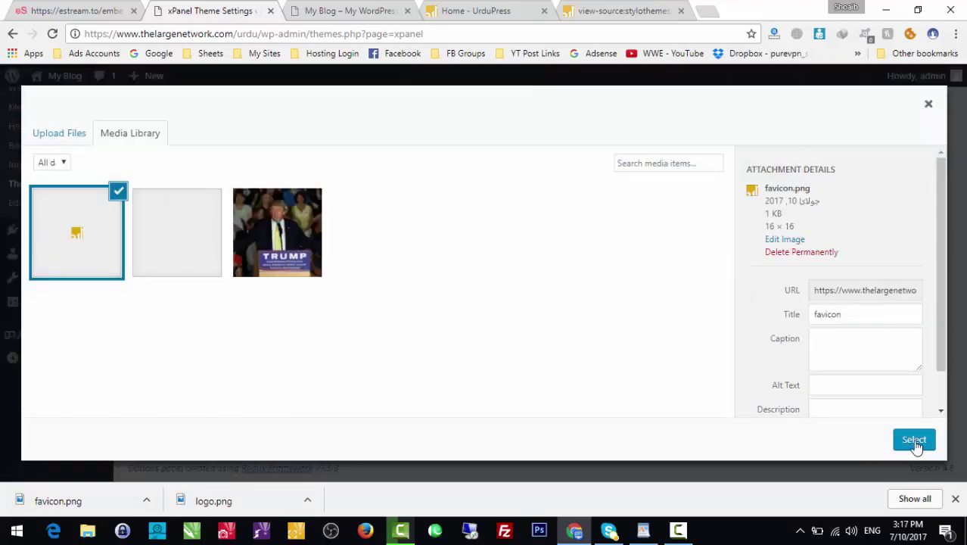
{"action": "left_click", "coordinate": [915, 444]}
Replace the localhost logo in the Logo URL setting with the previously uploaded logo.png from the Media Library.
{"action": "left_click", "coordinate": [583, 279]}
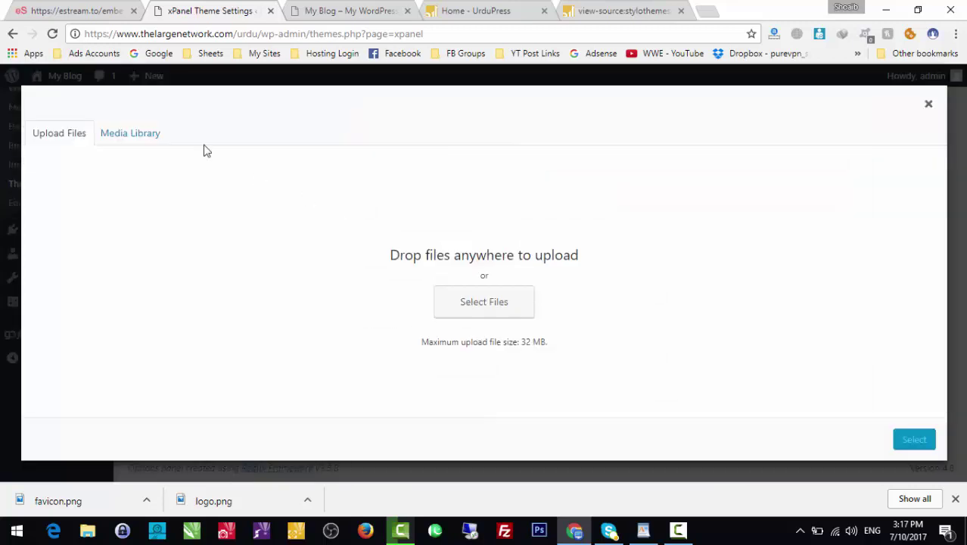
{"action": "left_click", "coordinate": [147, 134]}
{"action": "left_click", "coordinate": [185, 225]}
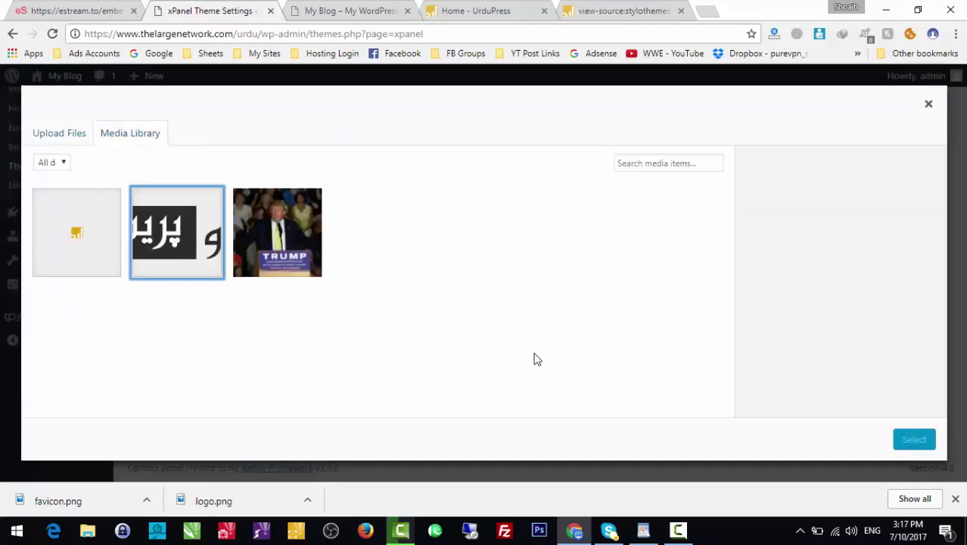
{"action": "left_click", "coordinate": [920, 439]}
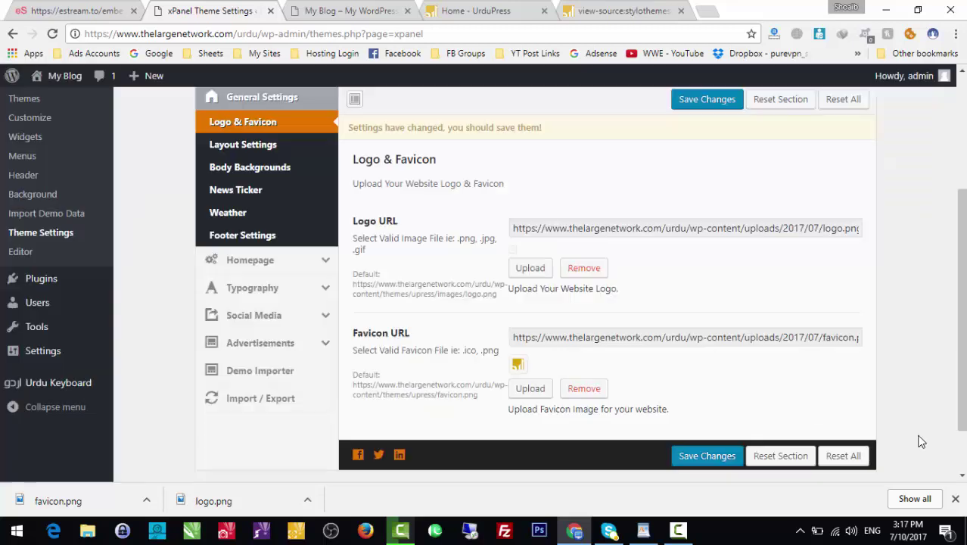
Save the logo and favicon settings, then reload the blog's front page to check the header logo.
{"action": "scroll", "coordinate": [732, 183], "scroll_direction": "up", "scroll_amount": 1}
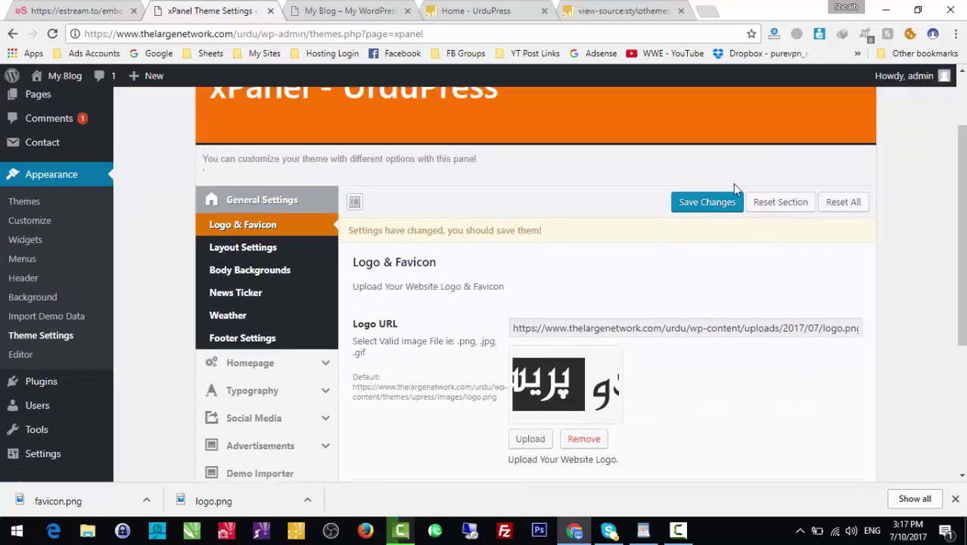
{"action": "left_click", "coordinate": [704, 203]}
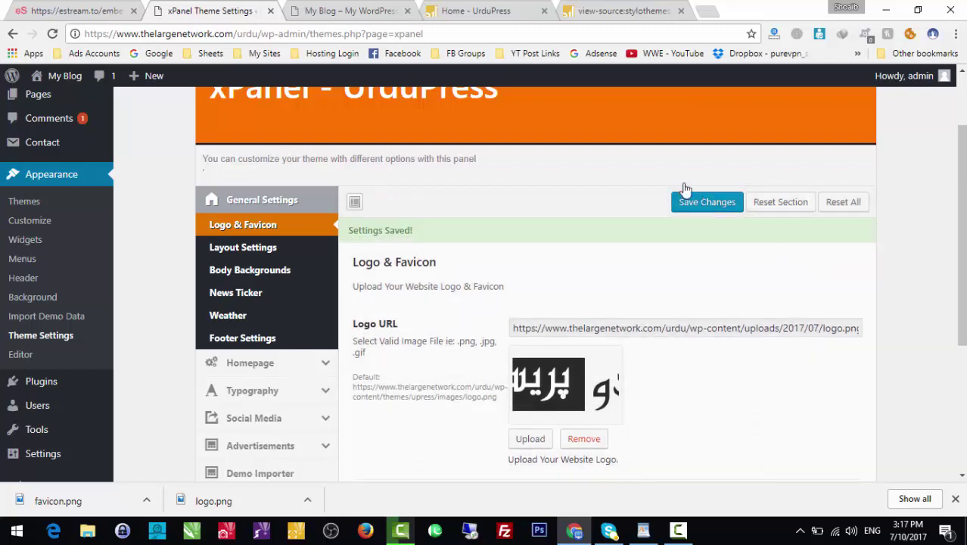
{"action": "left_click", "coordinate": [296, 9]}
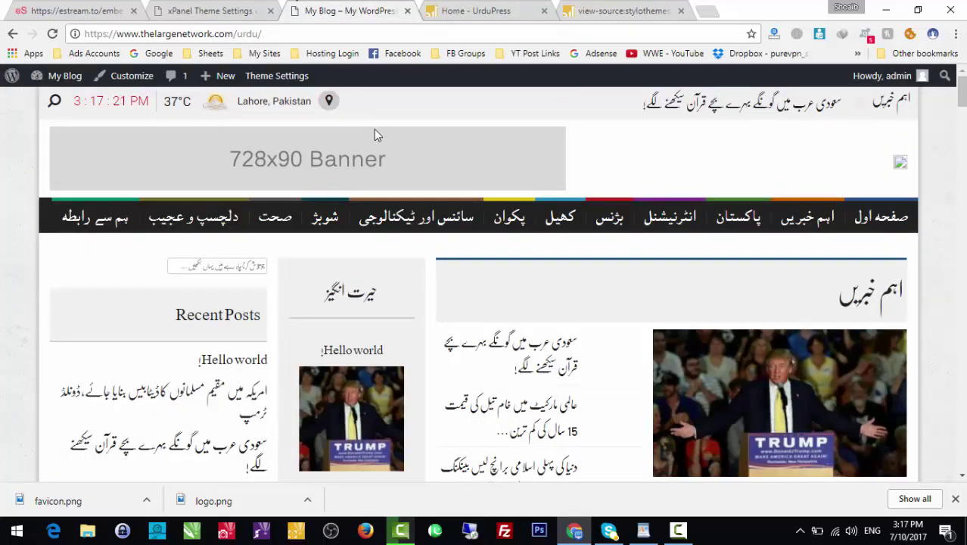
{"action": "left_click", "coordinate": [903, 173]}
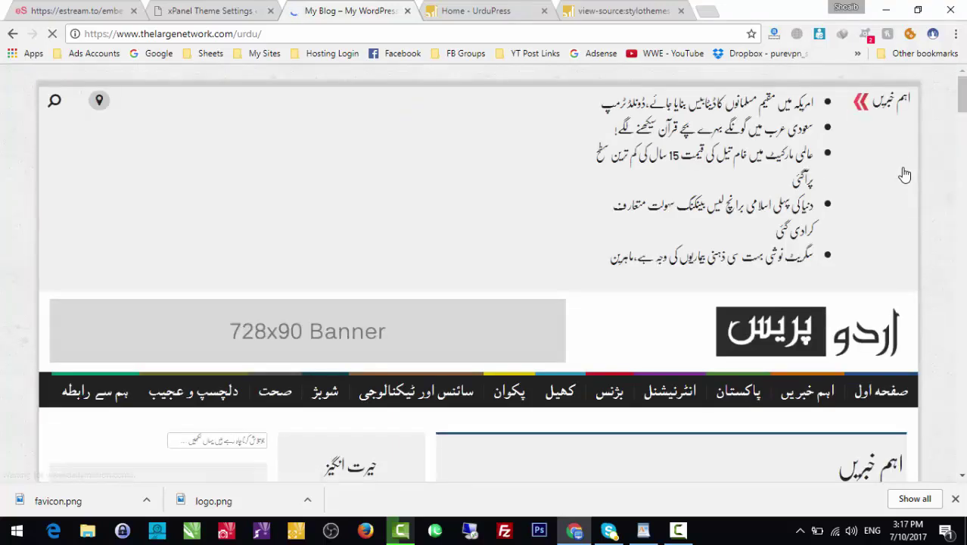
Open the 970x90 header banner image from the UrduPress demo site in its own tab, placed beside the blog's tab.
{"action": "left_click", "coordinate": [534, 9]}
{"action": "left_click", "coordinate": [348, 11]}
{"action": "left_click", "coordinate": [208, 6]}
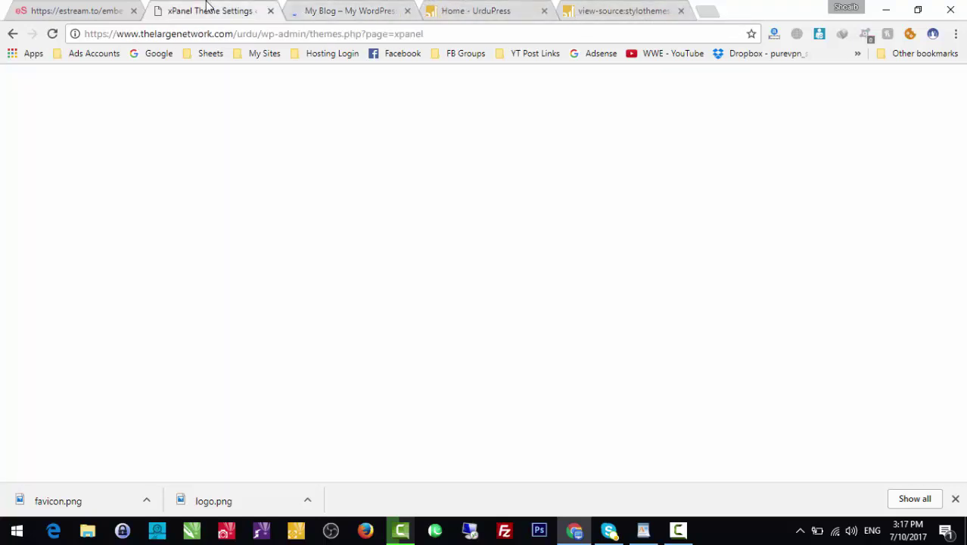
{"action": "left_click", "coordinate": [443, 6]}
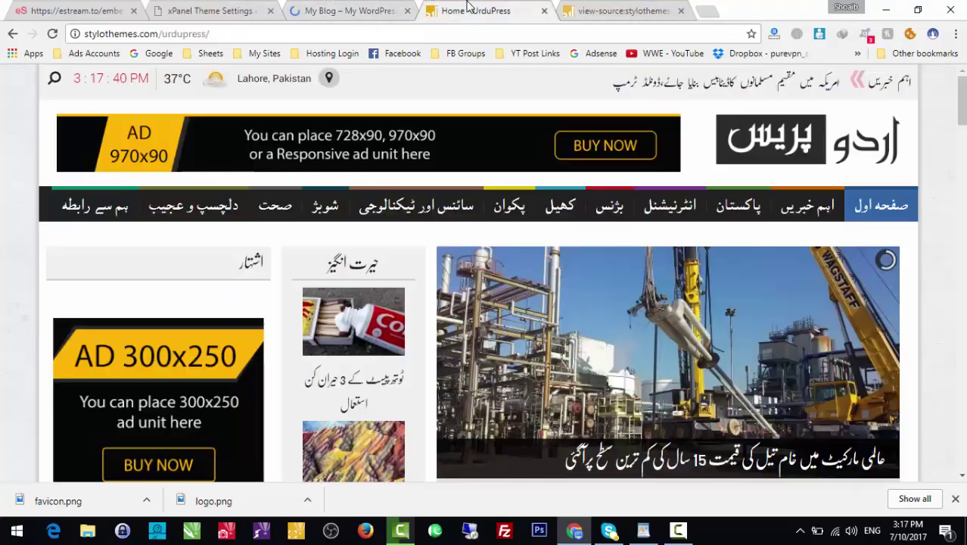
{"action": "right_click", "coordinate": [469, 152]}
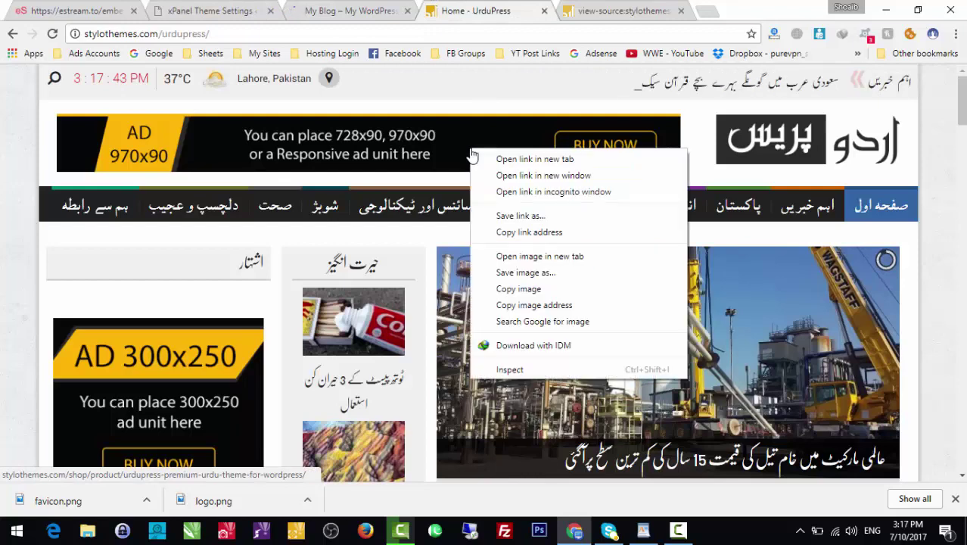
{"action": "left_click", "coordinate": [535, 258]}
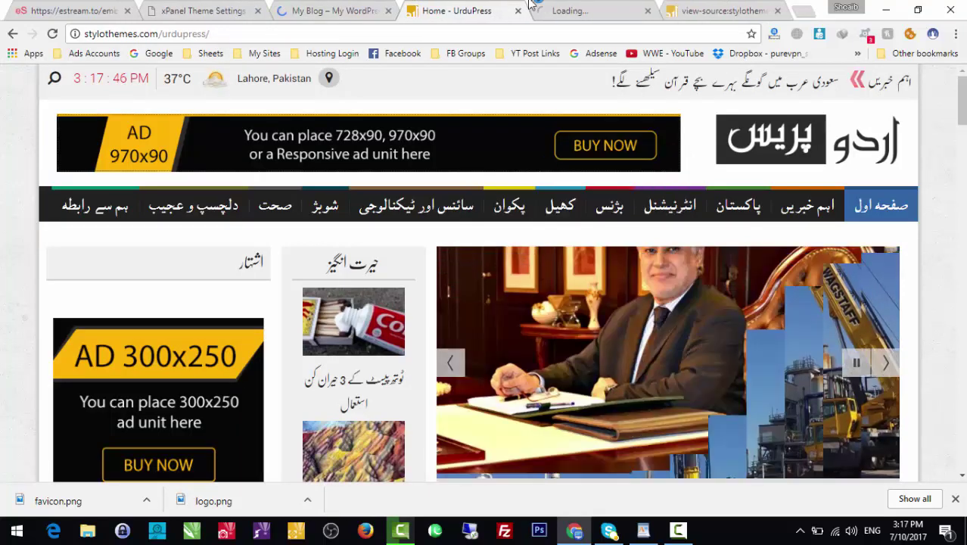
{"action": "left_click_drag", "start_coordinate": [649, 7], "coordinate": [457, 8]}
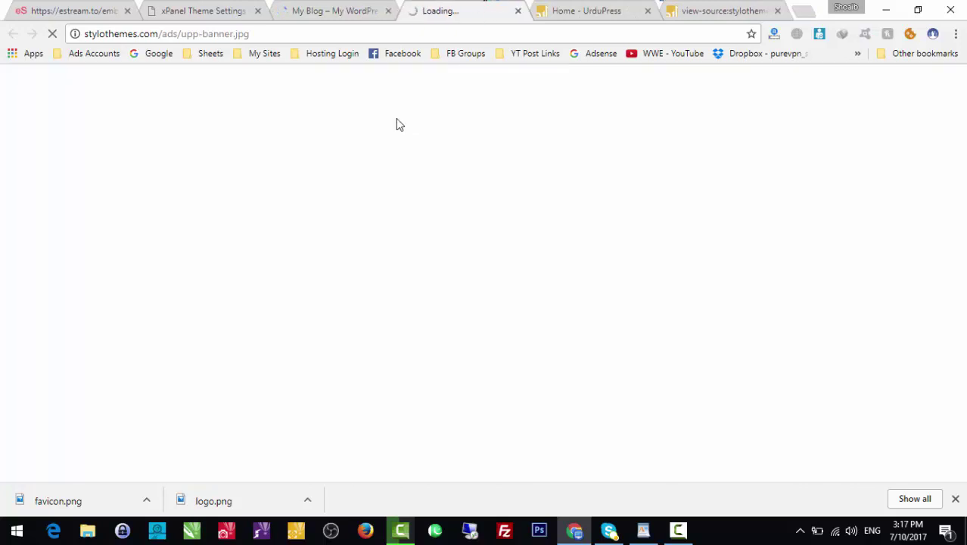
{"action": "left_click", "coordinate": [372, 6]}
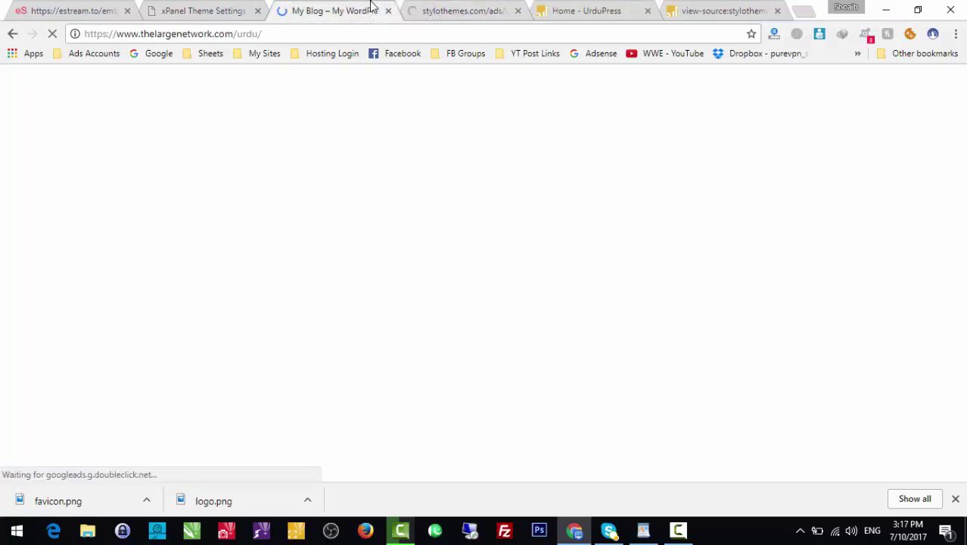
{"action": "left_click", "coordinate": [447, 7]}
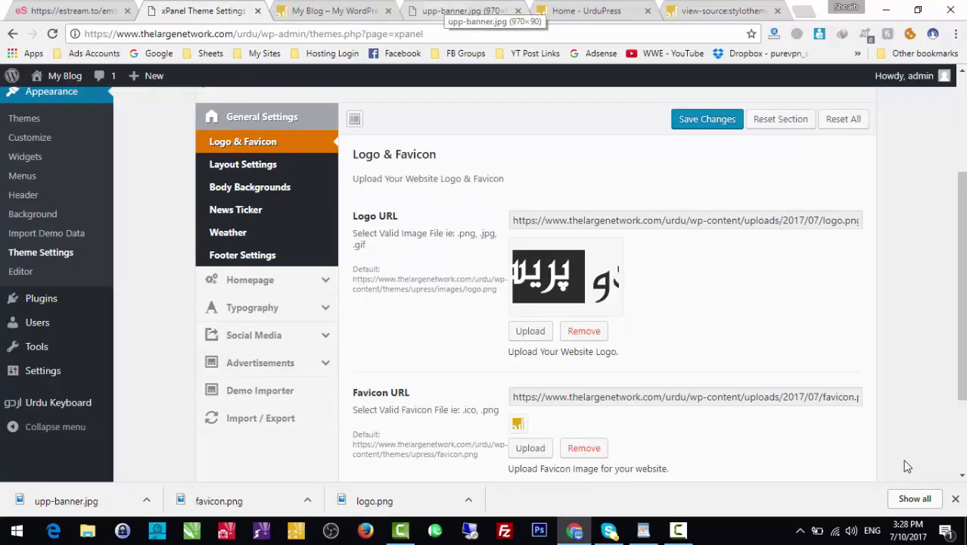
Copy the web address of the upp-banner.jpg image.
{"action": "left_click", "coordinate": [456, 7]}
{"action": "left_click", "coordinate": [430, 30]}
{"action": "key", "text": "ctrl+c"}
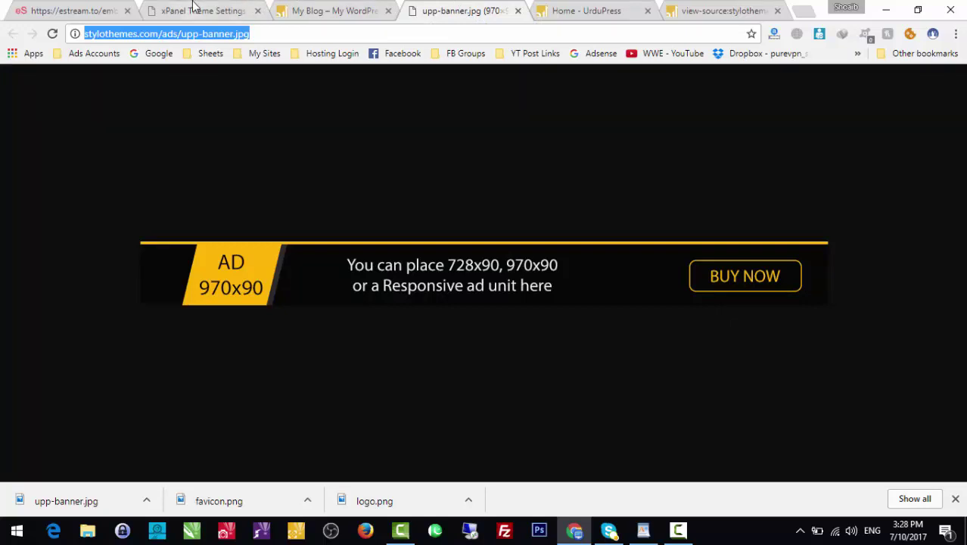
{"action": "left_click", "coordinate": [194, 10]}
{"action": "left_click", "coordinate": [287, 376]}
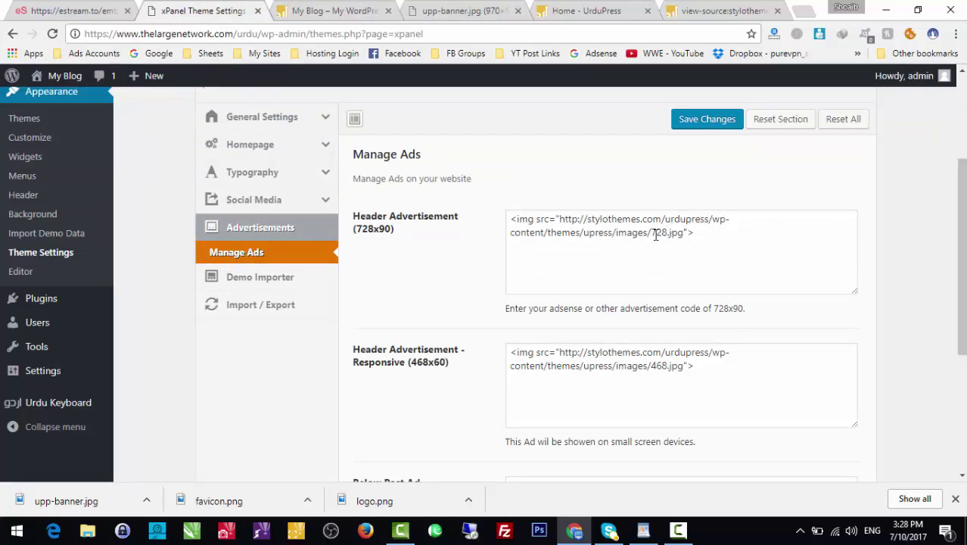
{"action": "left_click_drag", "start_coordinate": [683, 232], "coordinate": [569, 220]}
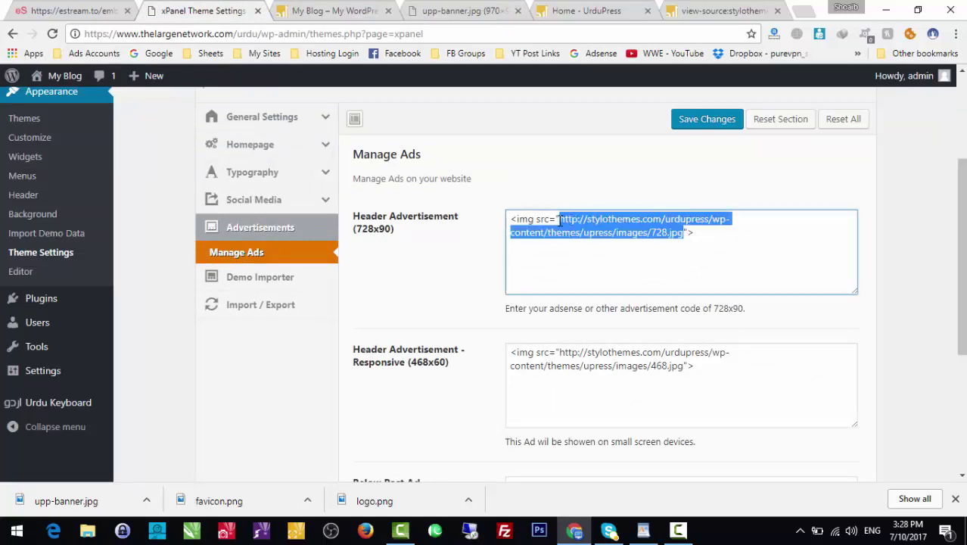
{"action": "key", "text": "ctrl+v"}
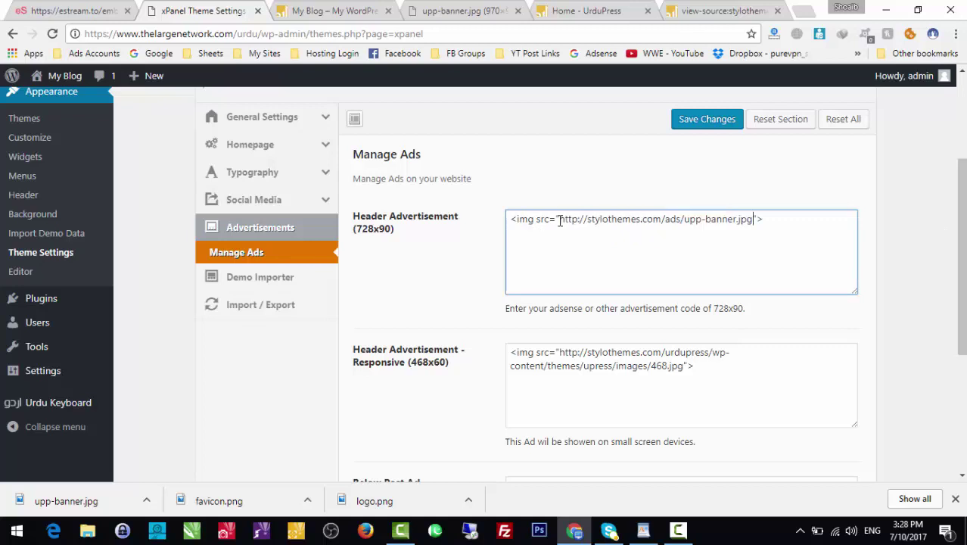
{"action": "left_click", "coordinate": [703, 119]}
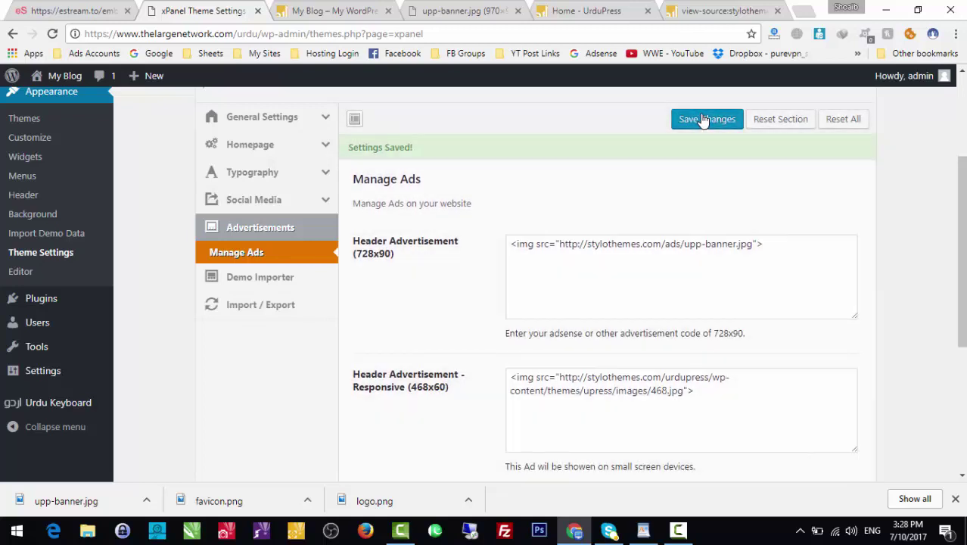
{"action": "left_click", "coordinate": [376, 10]}
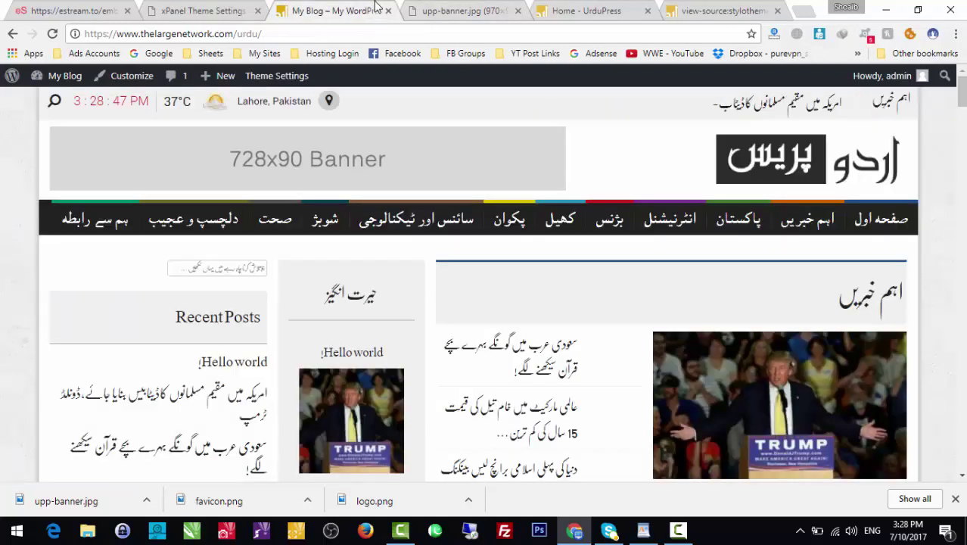
{"action": "left_click", "coordinate": [737, 169]}
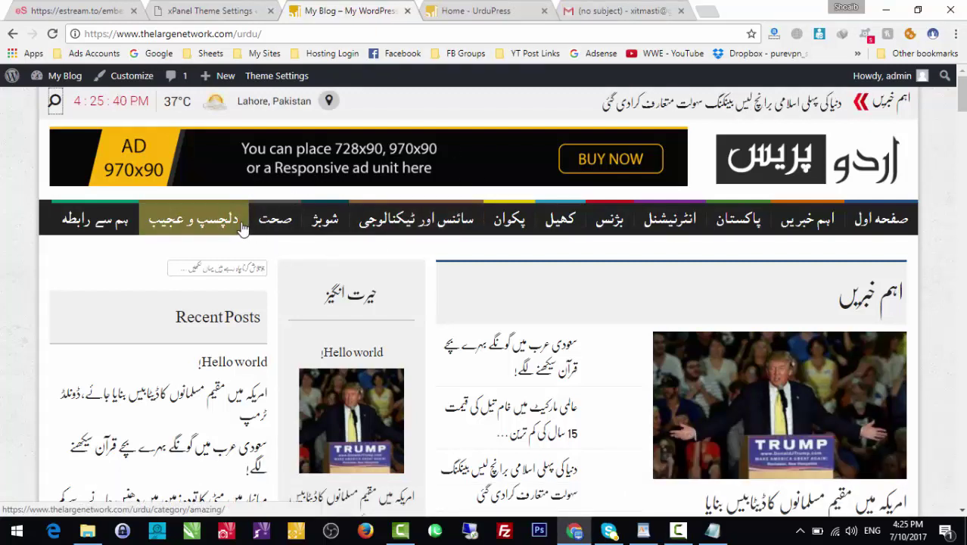
Set the main navigation font family to nafeesnastaleeq in the theme's Menu typography settings and save the changes.
{"action": "left_click", "coordinate": [242, 9]}
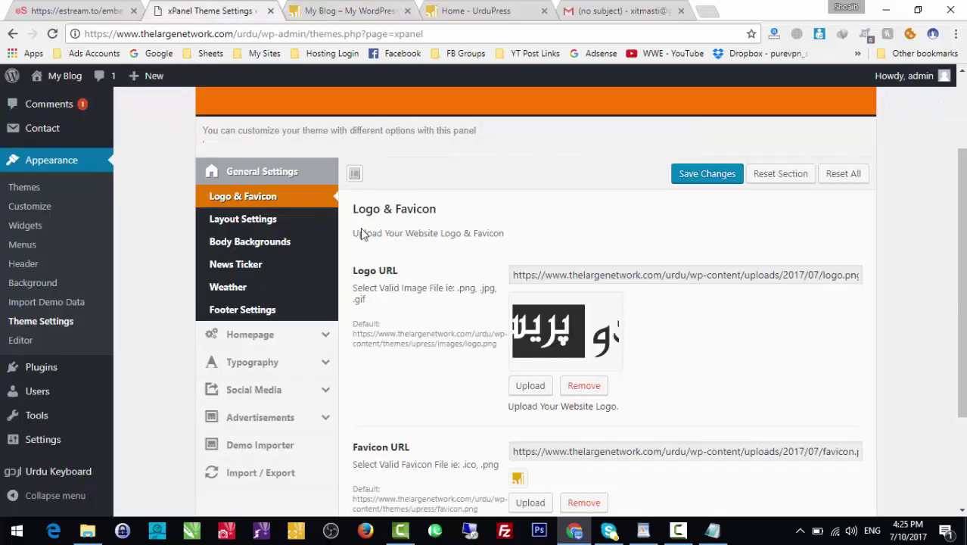
{"action": "left_click", "coordinate": [302, 364]}
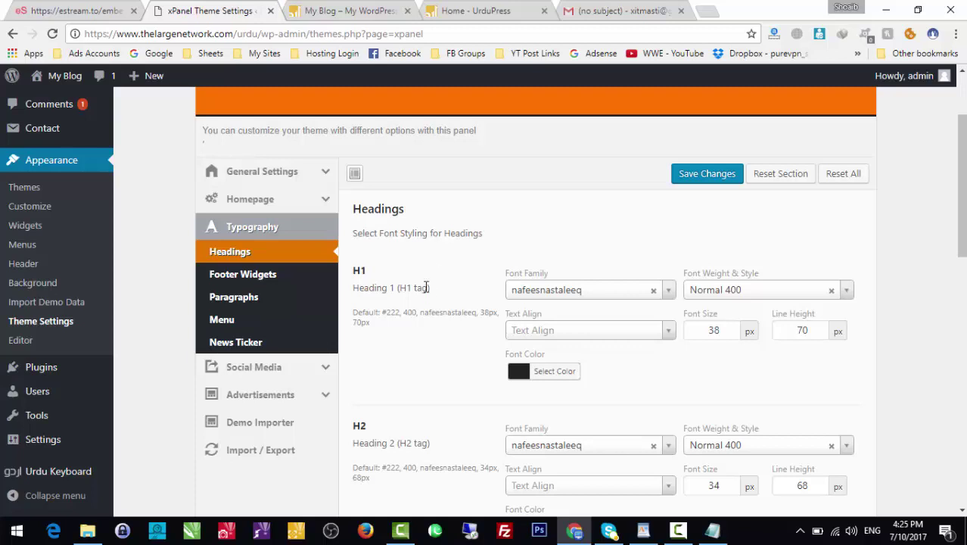
{"action": "left_click", "coordinate": [256, 326]}
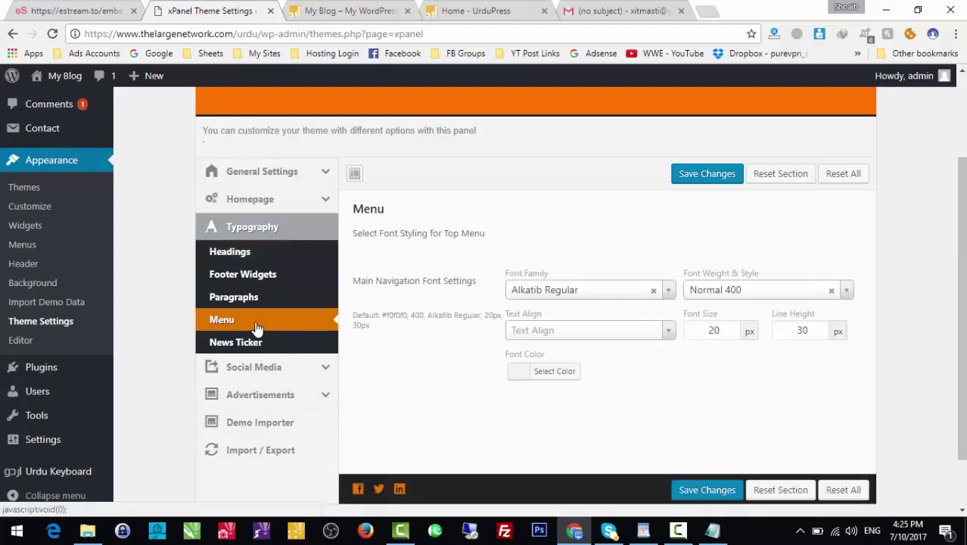
{"action": "left_click", "coordinate": [653, 292]}
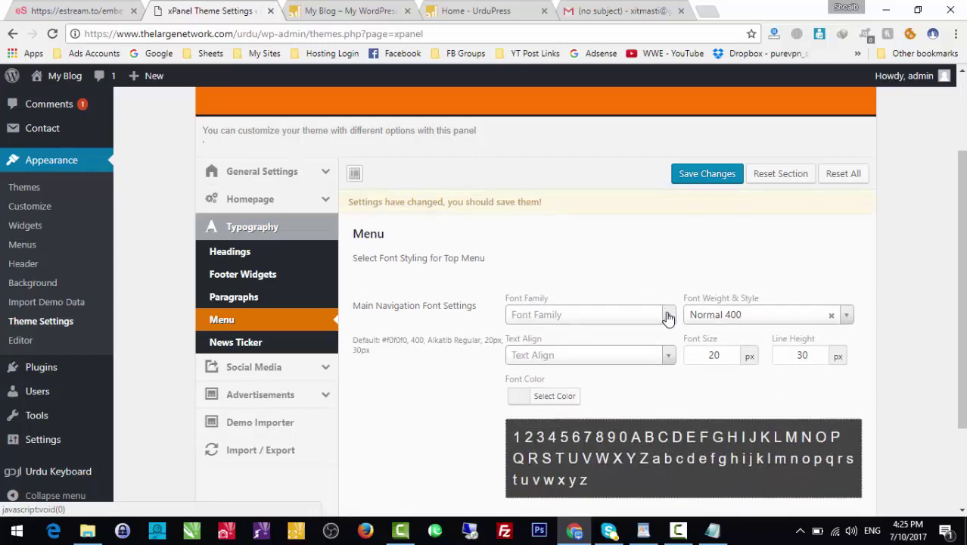
{"action": "left_click", "coordinate": [667, 317]}
{"action": "type", "text": "na"}
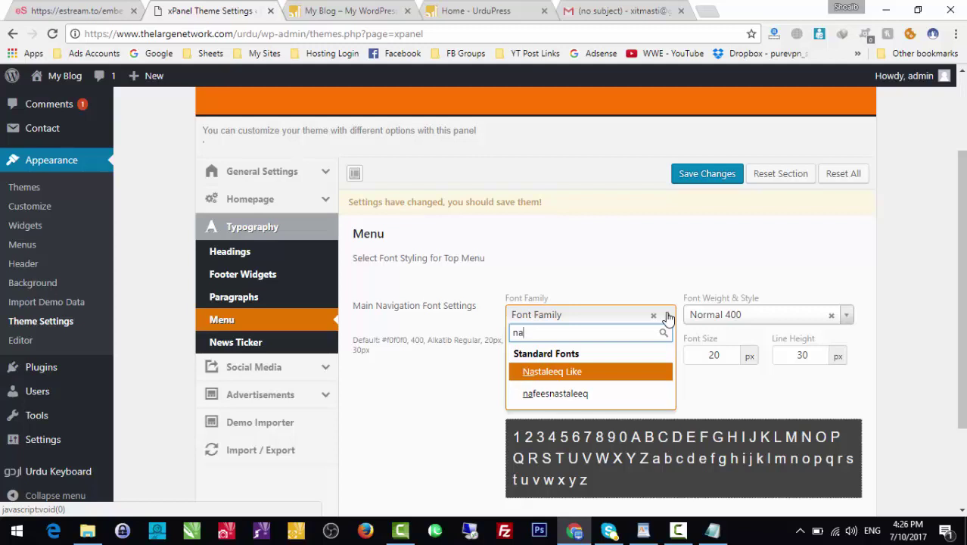
{"action": "key", "text": "Down"}
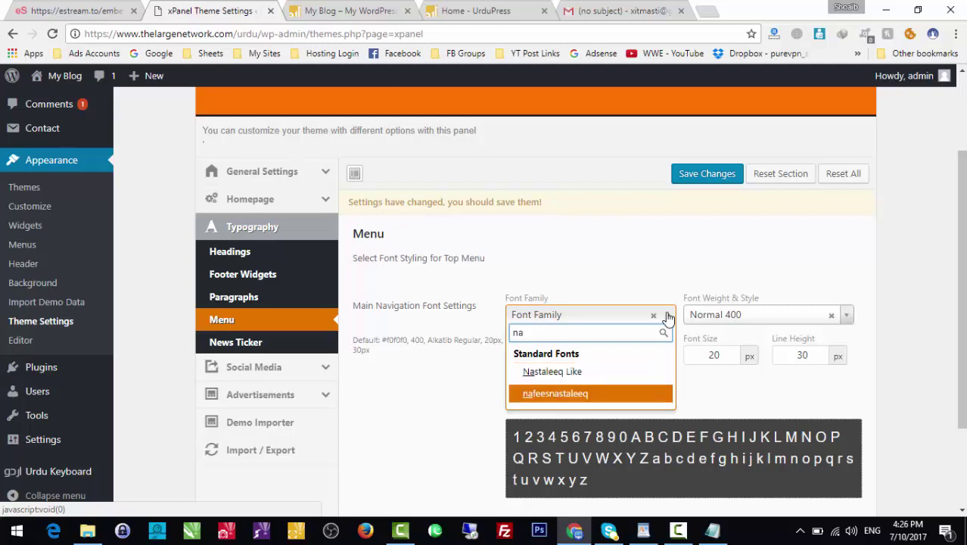
{"action": "key", "text": "Return"}
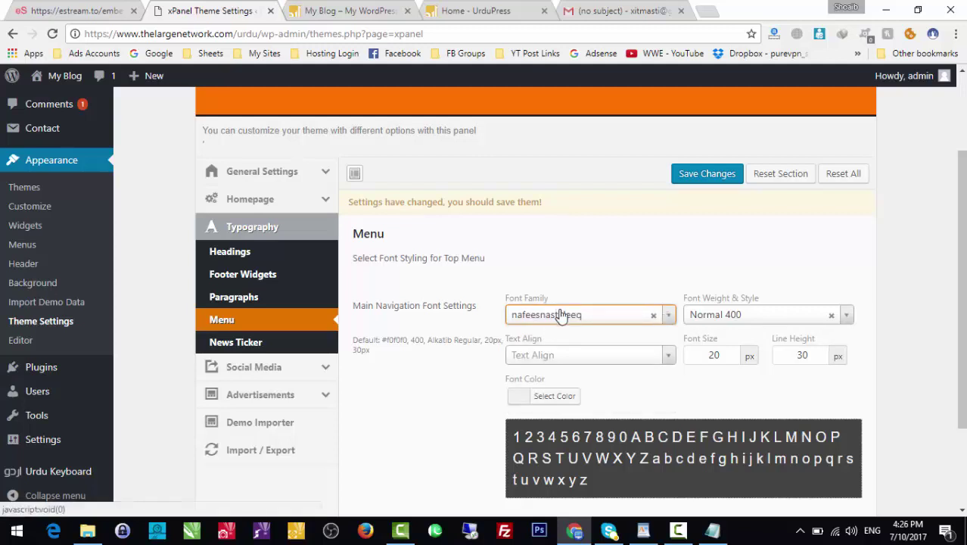
{"action": "left_click", "coordinate": [703, 173]}
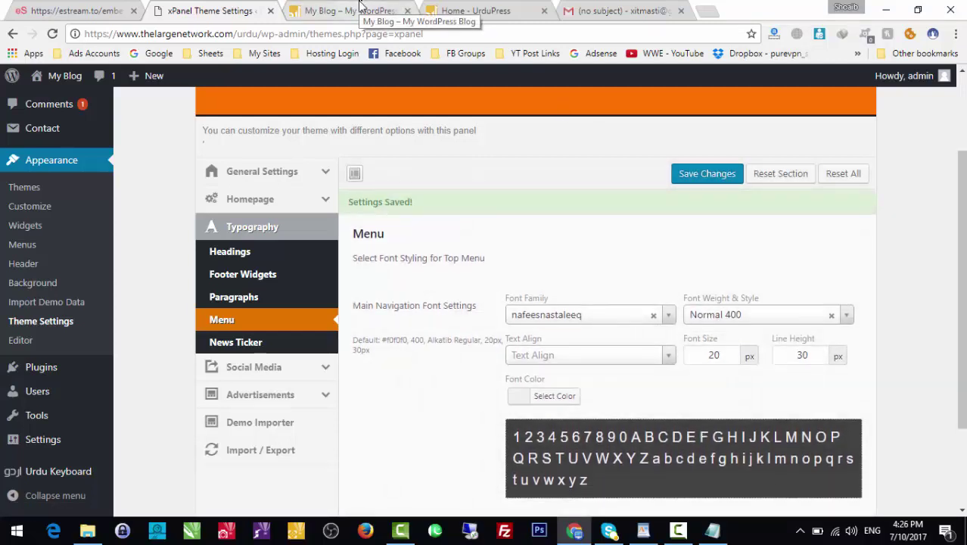
Reload the blog's front page and check the font of the navigation menu.
{"action": "left_click", "coordinate": [360, 7]}
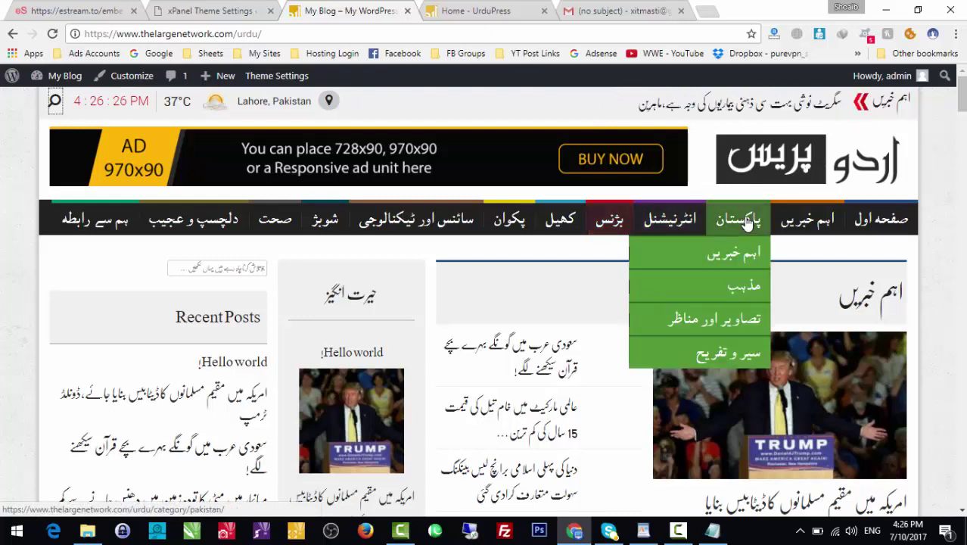
{"action": "left_click", "coordinate": [824, 143]}
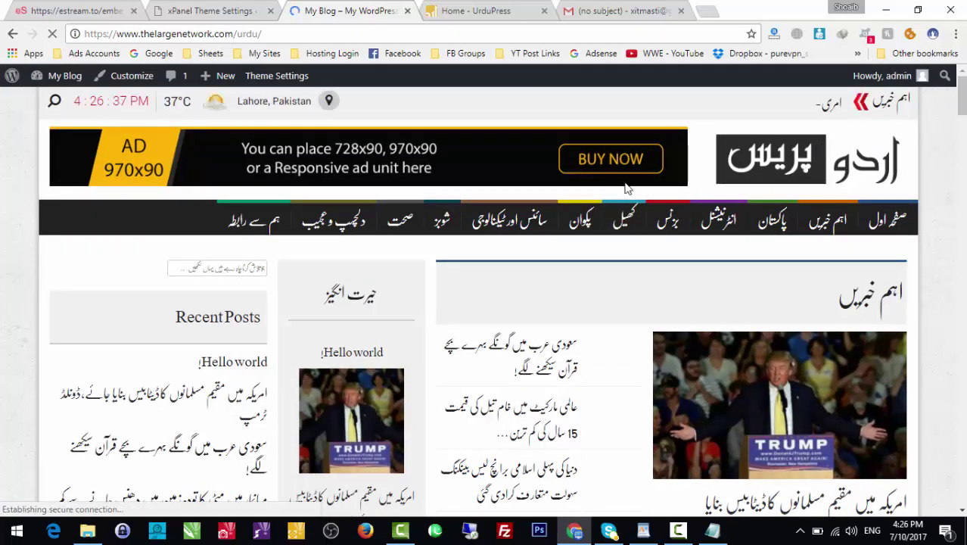
{"action": "mouse_move", "coordinate": [820, 229]}
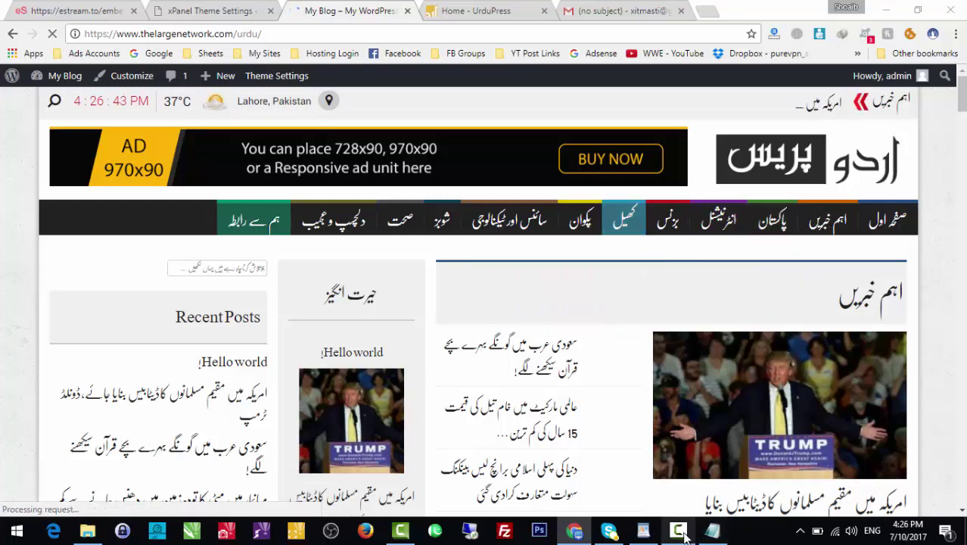
{"action": "mouse_move", "coordinate": [605, 219]}
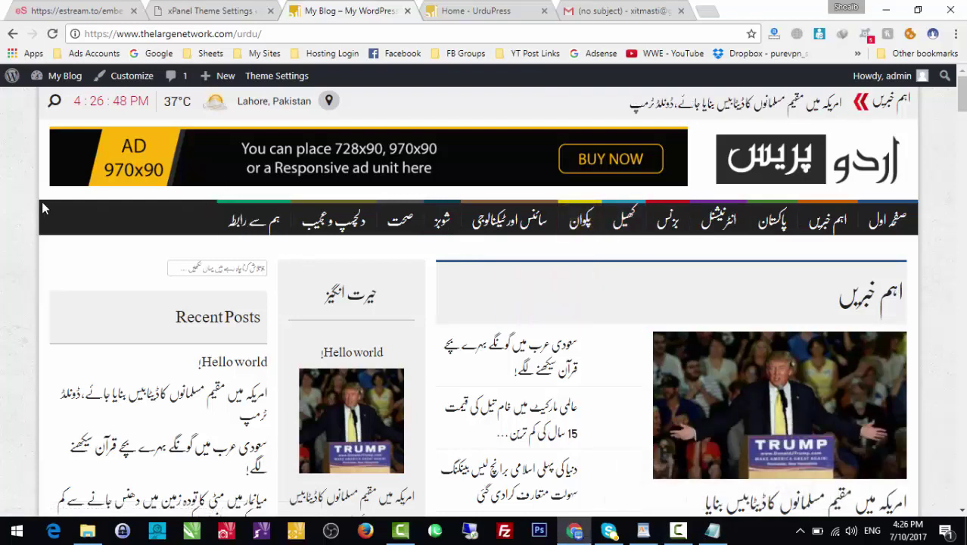
Set the main navigation font weight to Bold 700 in the Menu typography settings, save, and reload the blog's front page.
{"action": "left_click", "coordinate": [222, 8]}
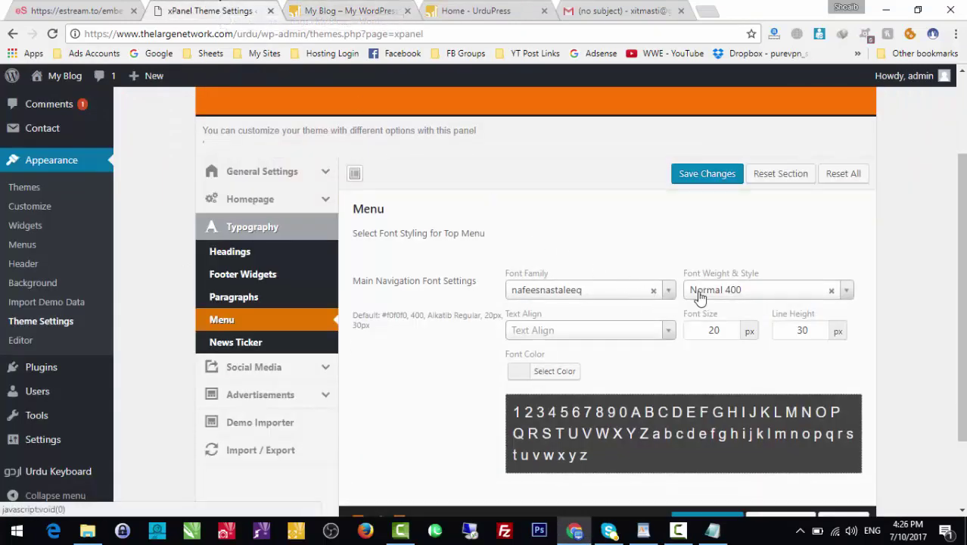
{"action": "left_click", "coordinate": [847, 294]}
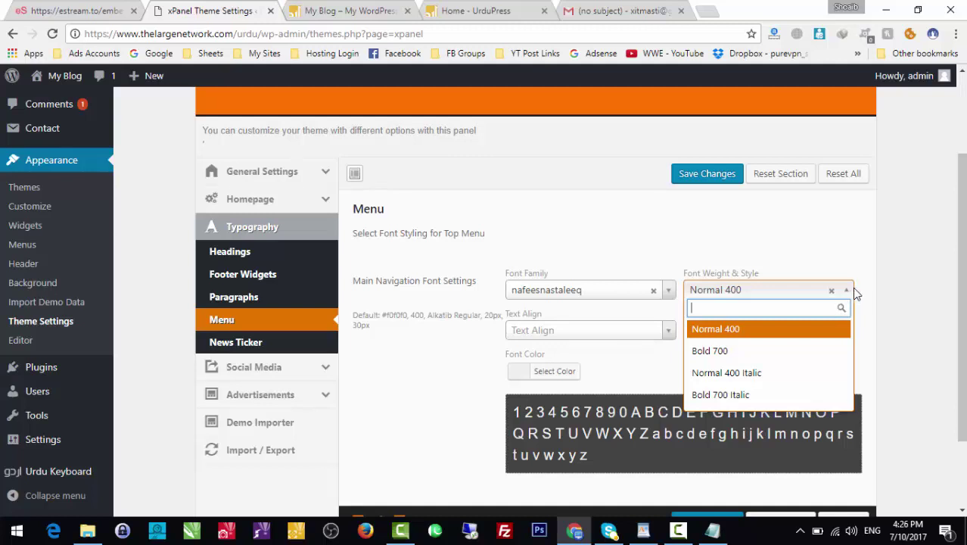
{"action": "left_click", "coordinate": [850, 292]}
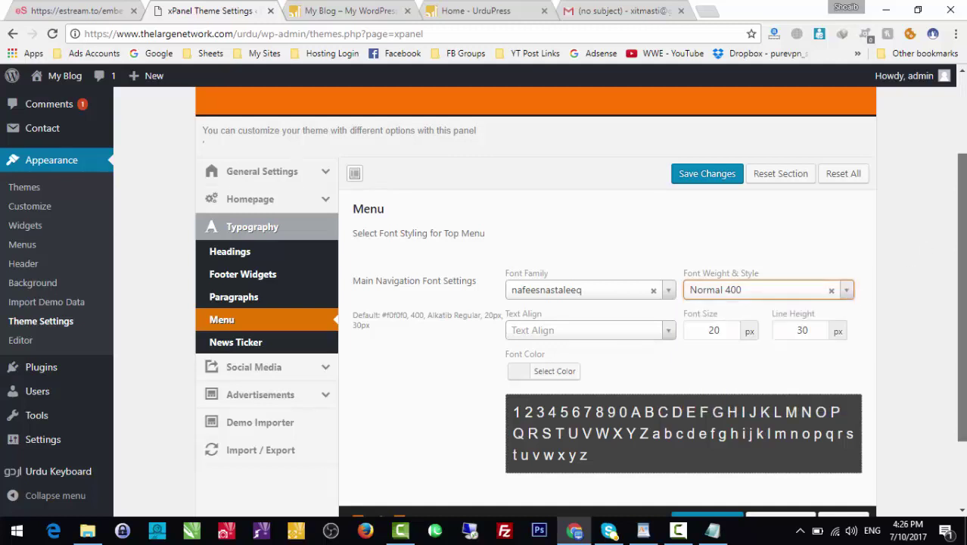
{"action": "scroll", "coordinate": [757, 298], "scroll_direction": "down", "scroll_amount": 1}
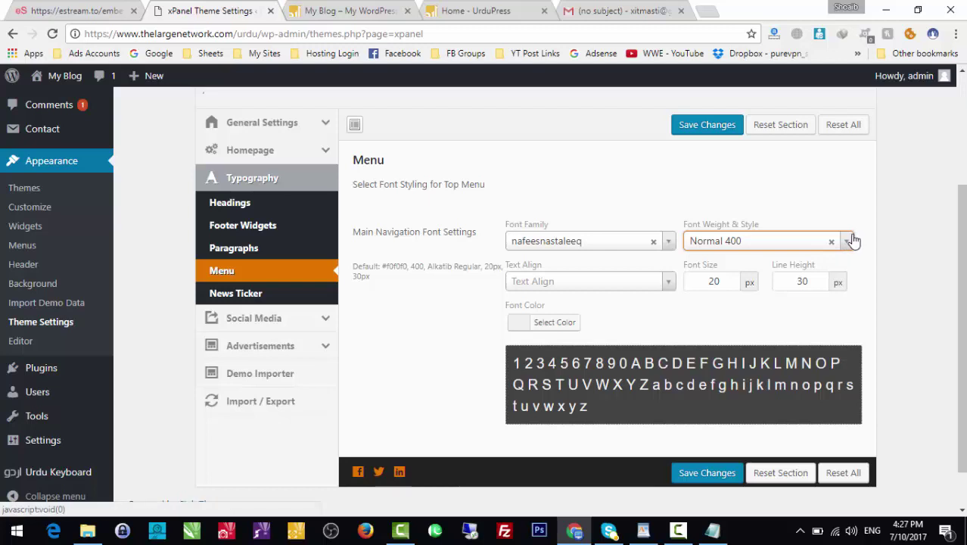
{"action": "left_click", "coordinate": [852, 241]}
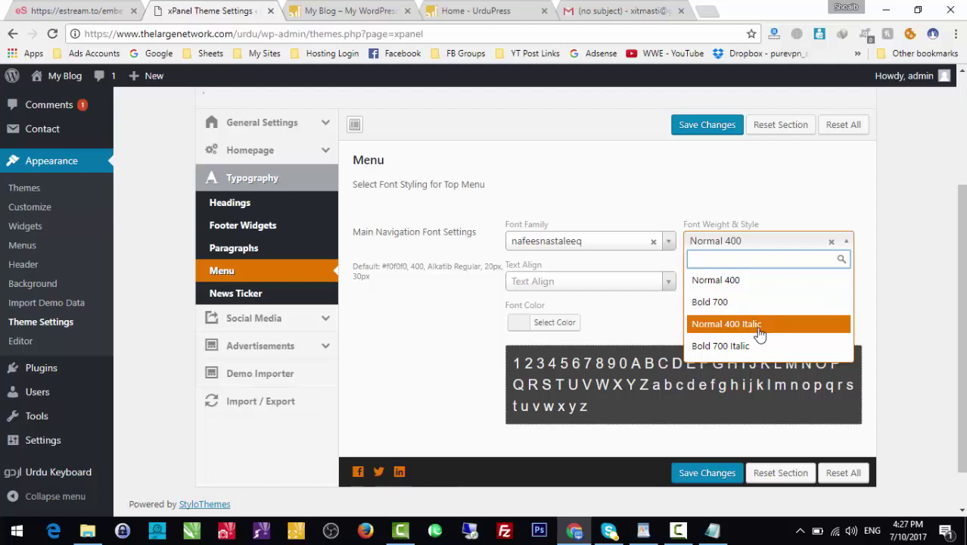
{"action": "left_click", "coordinate": [751, 302]}
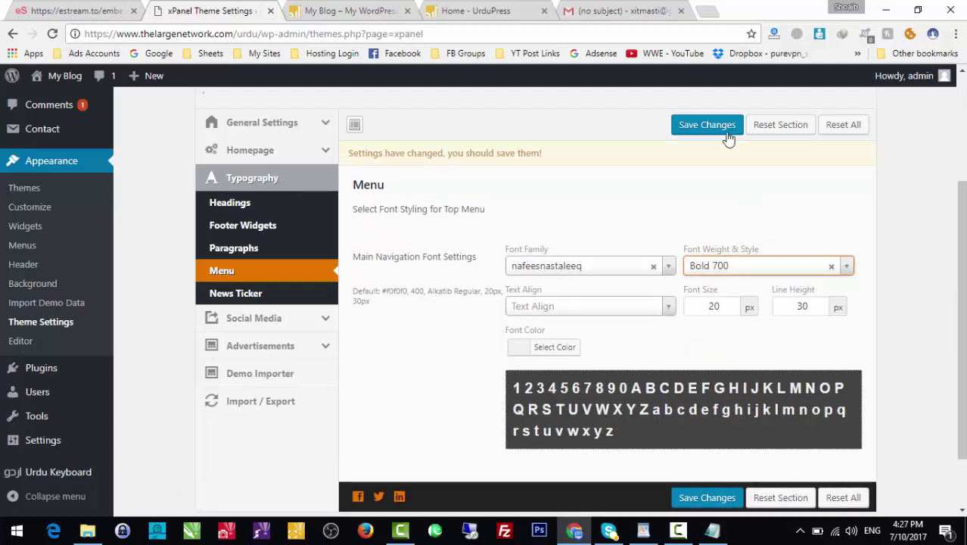
{"action": "left_click", "coordinate": [725, 133]}
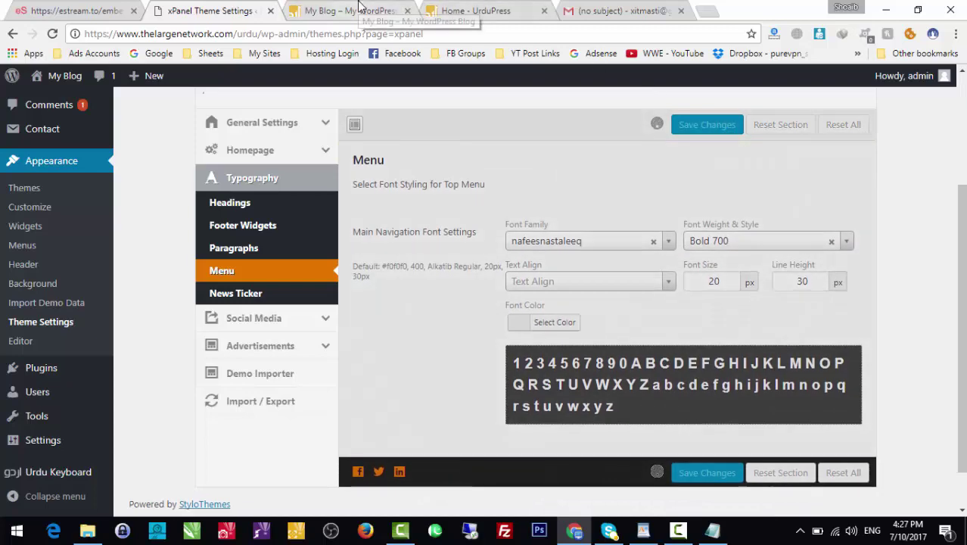
{"action": "left_click", "coordinate": [360, 5]}
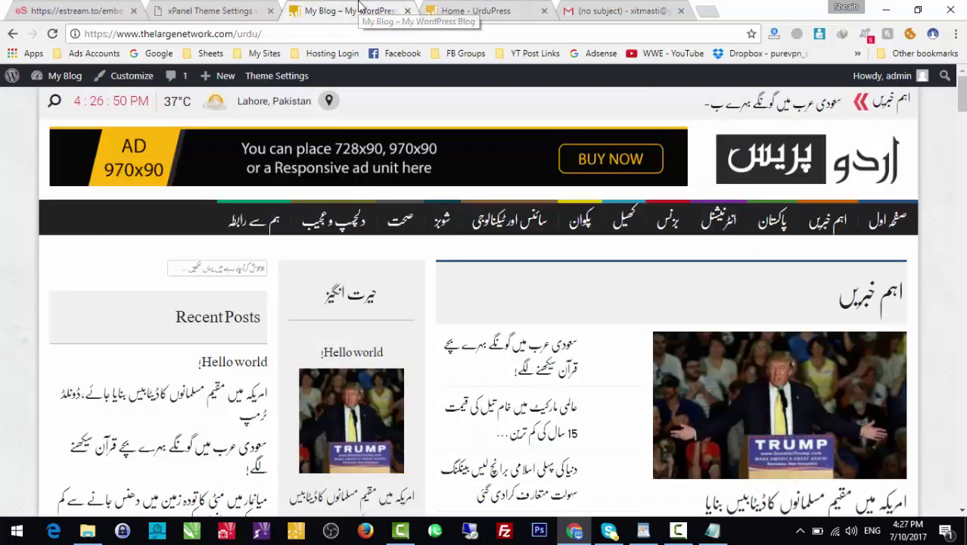
{"action": "left_click", "coordinate": [775, 162]}
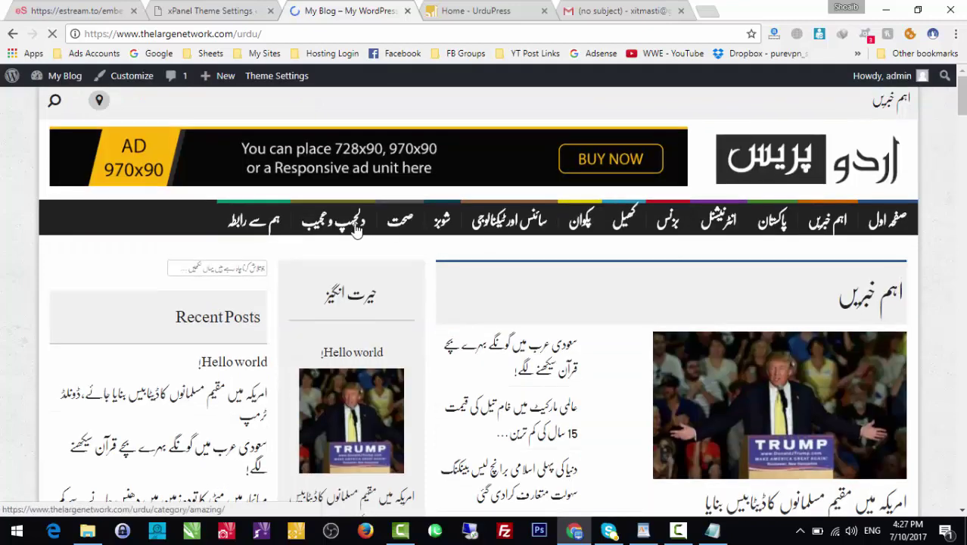
Set the main navigation font size to 25 px and line height to 35 px, and save the changes.
{"action": "left_click", "coordinate": [269, 5]}
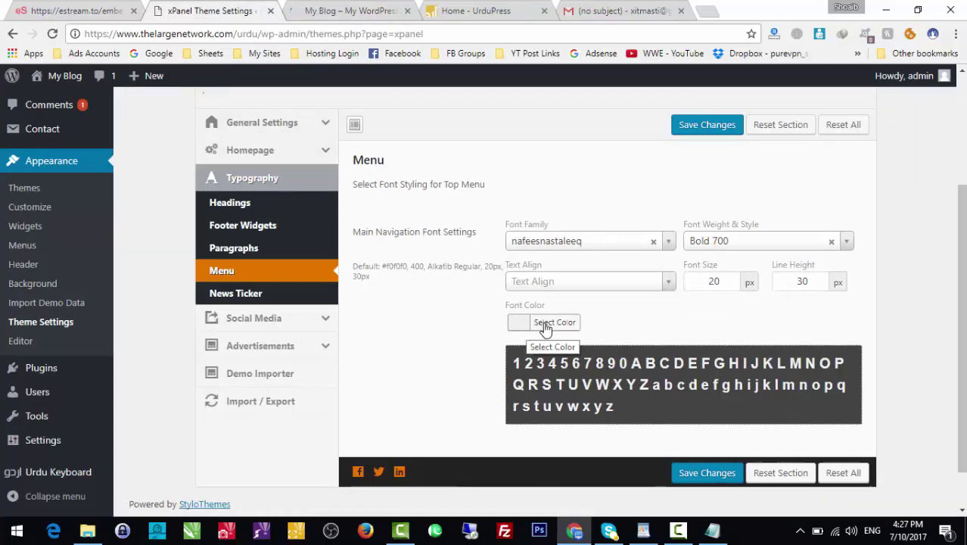
{"action": "double_click", "coordinate": [718, 280]}
{"action": "type", "text": "25"}
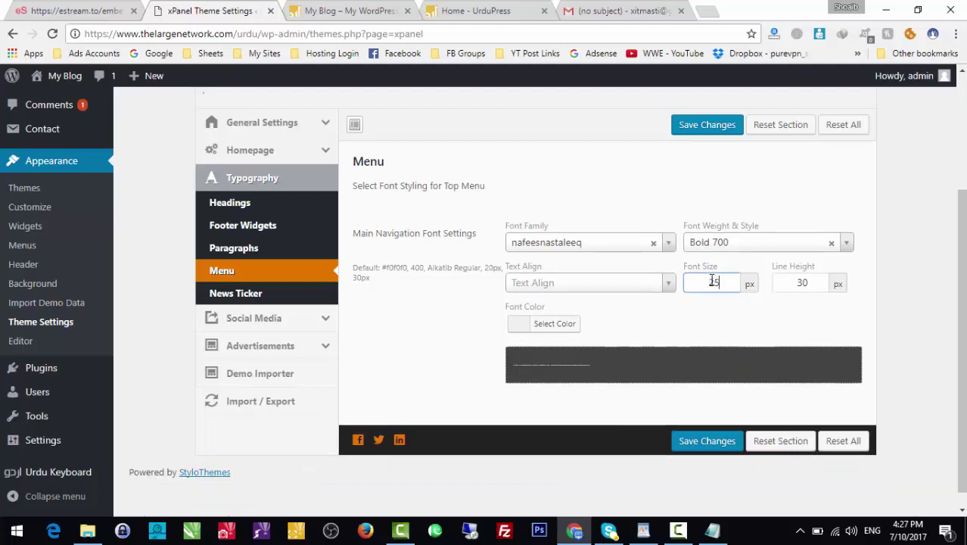
{"action": "key", "text": "Tab"}
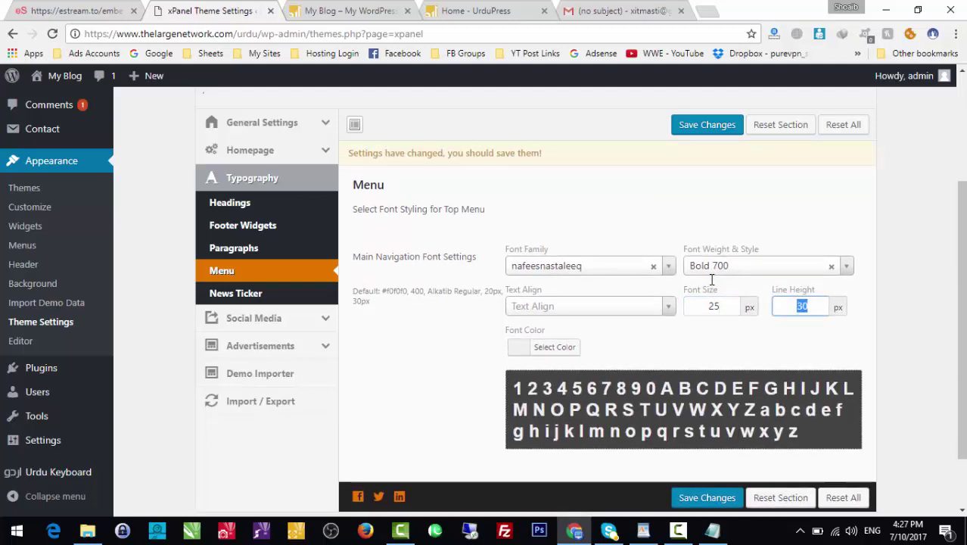
{"action": "type", "text": "35"}
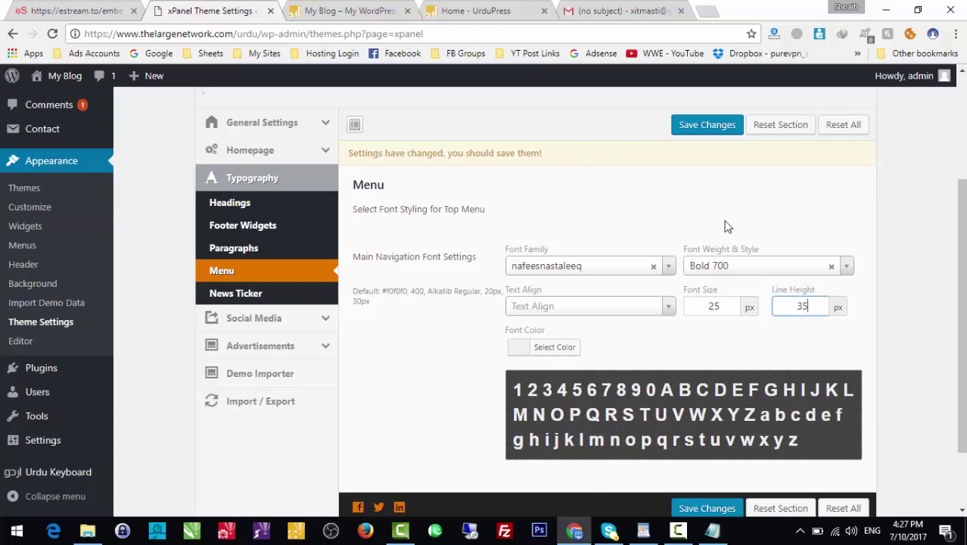
{"action": "left_click", "coordinate": [723, 122]}
Reload the blog's front page and check the size and spacing of the navigation menu text.
{"action": "left_click", "coordinate": [364, 7]}
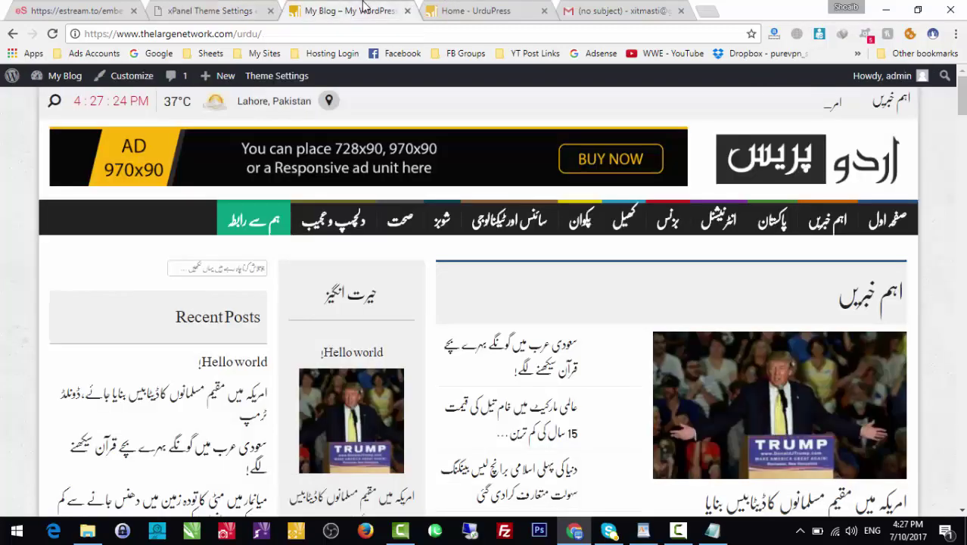
{"action": "left_click", "coordinate": [224, 8]}
{"action": "left_click", "coordinate": [324, 8]}
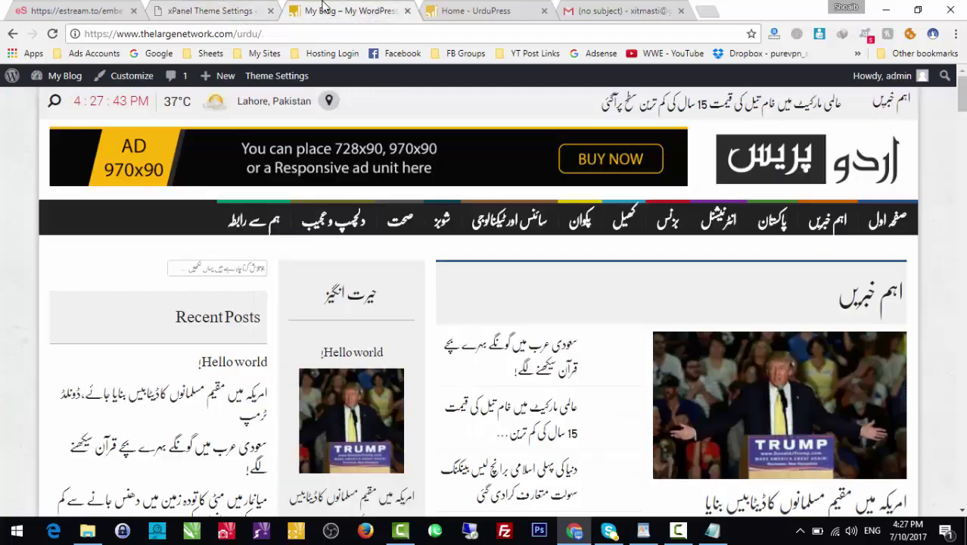
{"action": "left_click", "coordinate": [715, 123]}
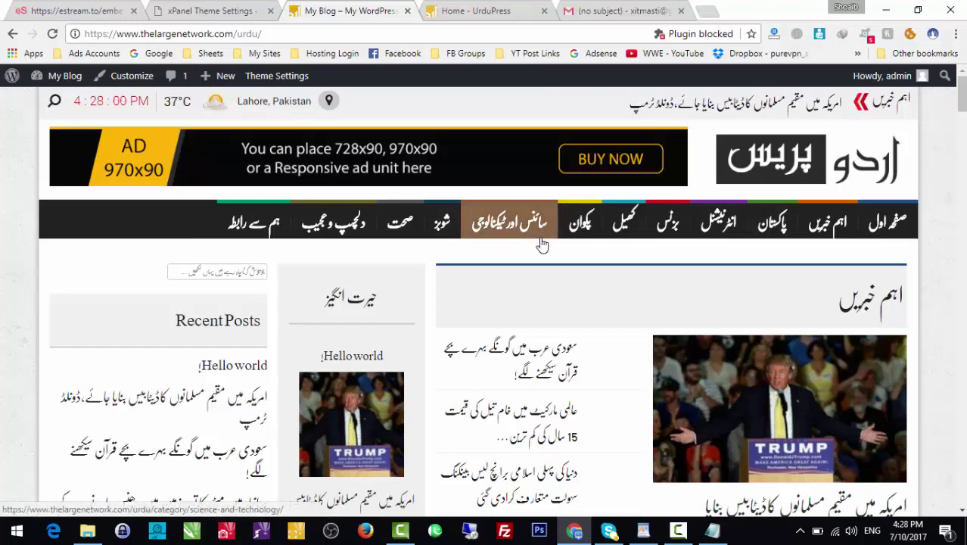
{"action": "mouse_move", "coordinate": [962, 87]}
{"action": "left_mouse_down"}
{"action": "mouse_move", "coordinate": [963, 106]}
{"action": "mouse_move", "coordinate": [963, 86]}
{"action": "left_mouse_up"}
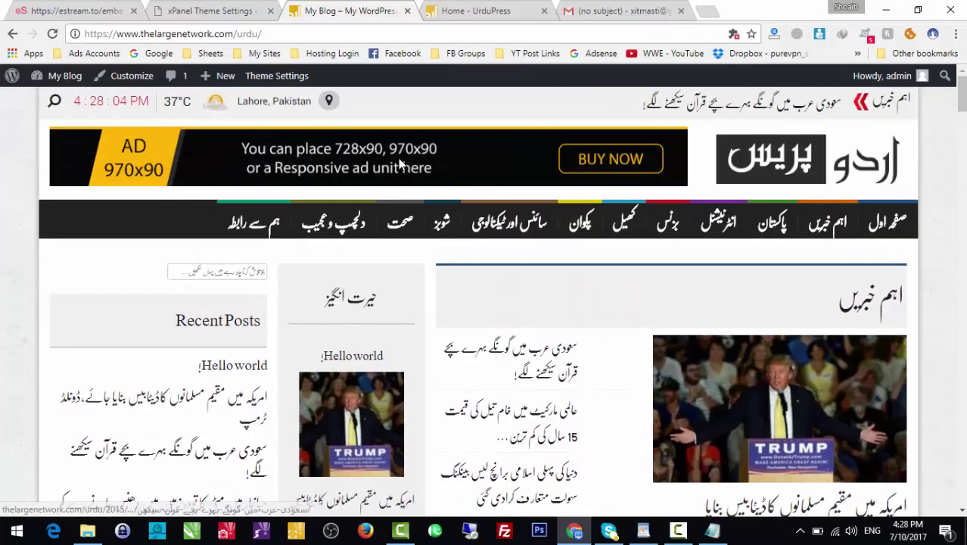
Compare the layout and content sections of the blog's front page with the UrduPress demo site's home page.
{"action": "scroll", "coordinate": [484, 340], "scroll_direction": "down", "scroll_amount": 5}
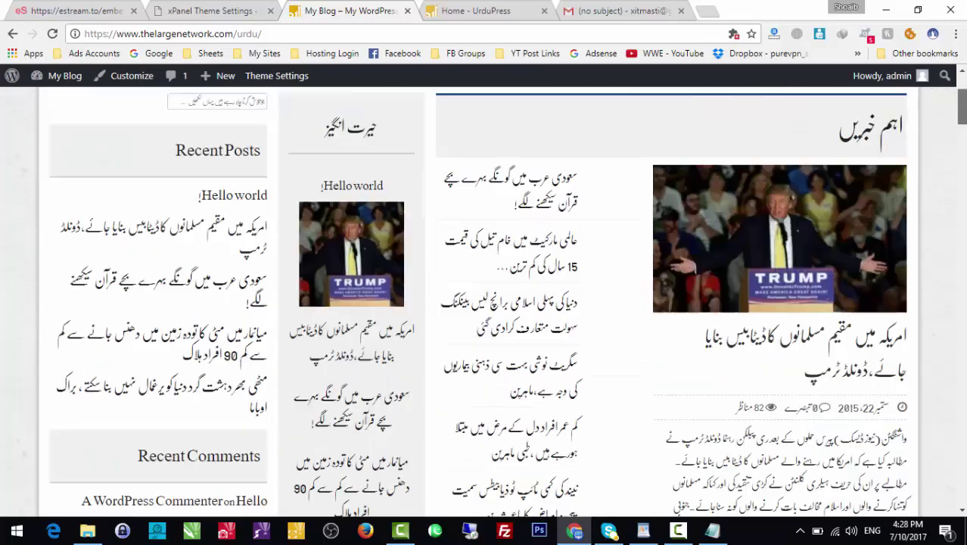
{"action": "scroll", "coordinate": [484, 340], "scroll_direction": "up", "scroll_amount": 5}
{"action": "scroll", "coordinate": [484, 303], "scroll_direction": "down", "scroll_amount": 2}
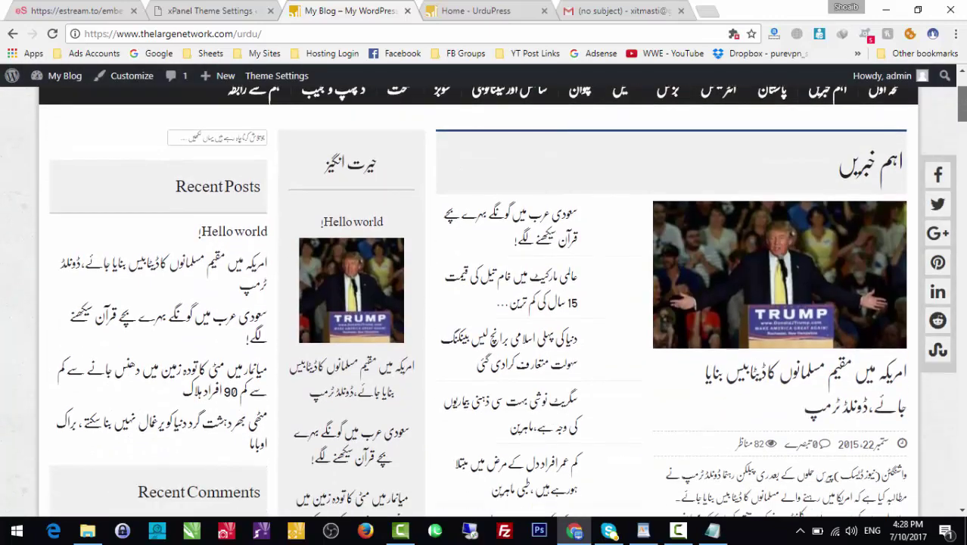
{"action": "scroll", "coordinate": [484, 303], "scroll_direction": "down", "scroll_amount": 2}
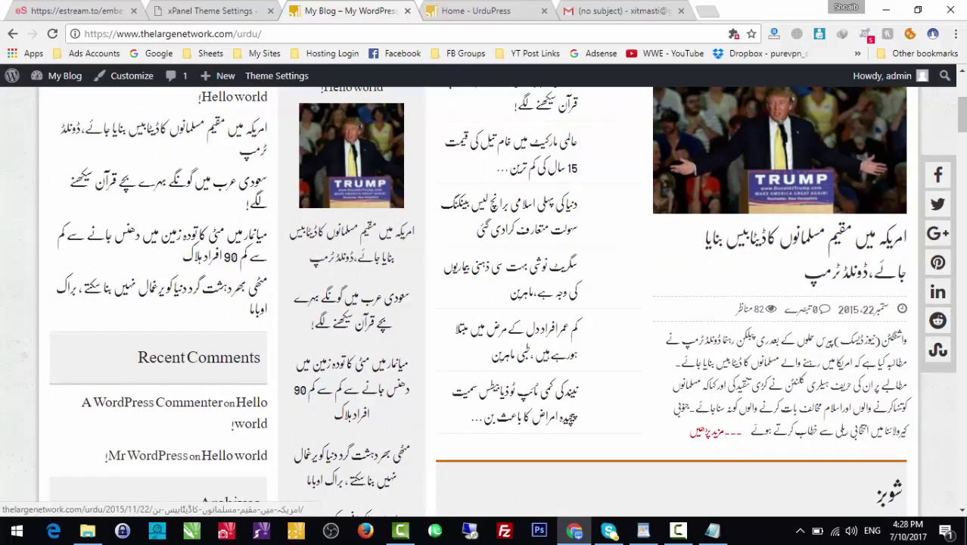
{"action": "scroll", "coordinate": [960, 112], "scroll_direction": "up", "scroll_amount": 2}
{"action": "left_click", "coordinate": [467, 7]}
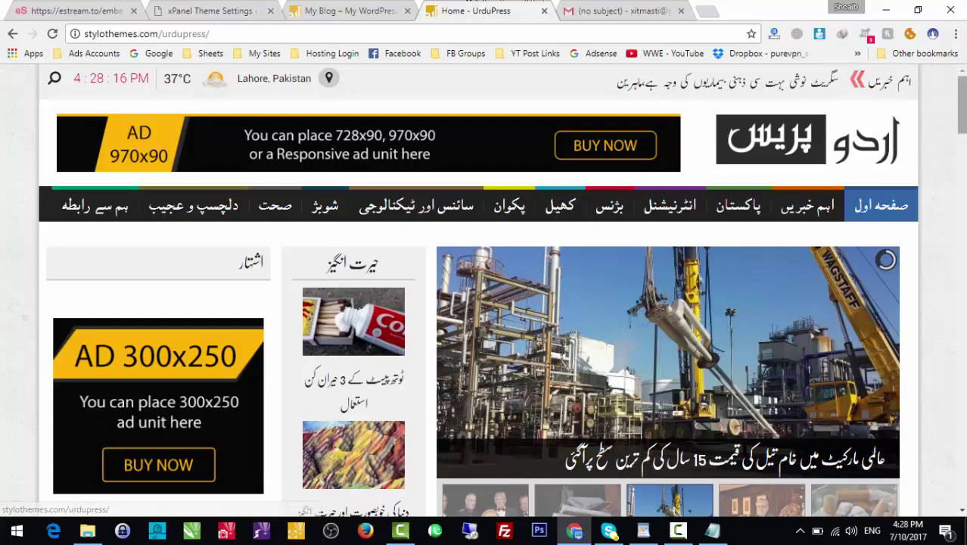
{"action": "scroll", "coordinate": [662, 240], "scroll_direction": "down", "scroll_amount": 4}
{"action": "scroll", "coordinate": [662, 240], "scroll_direction": "down", "scroll_amount": 10}
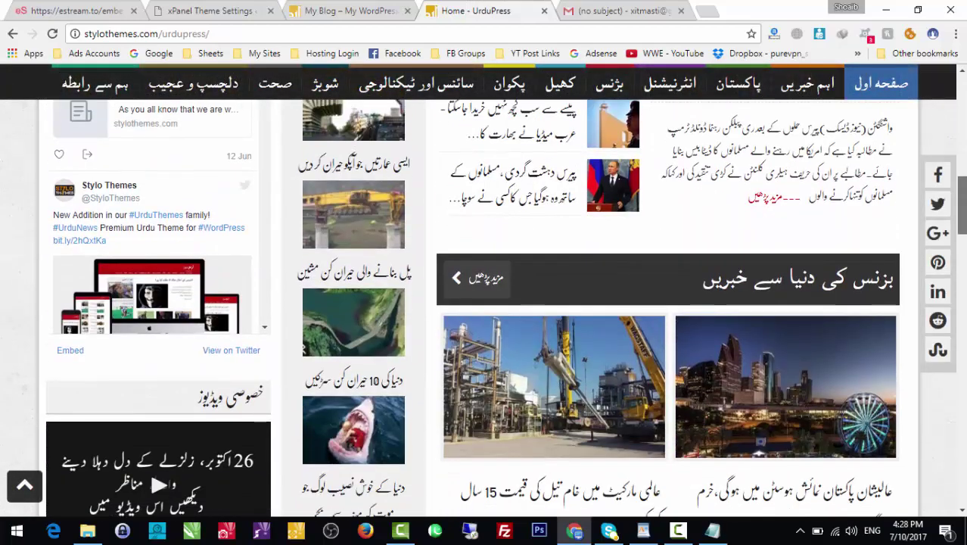
{"action": "key", "text": "Home"}
{"action": "left_click", "coordinate": [340, 8]}
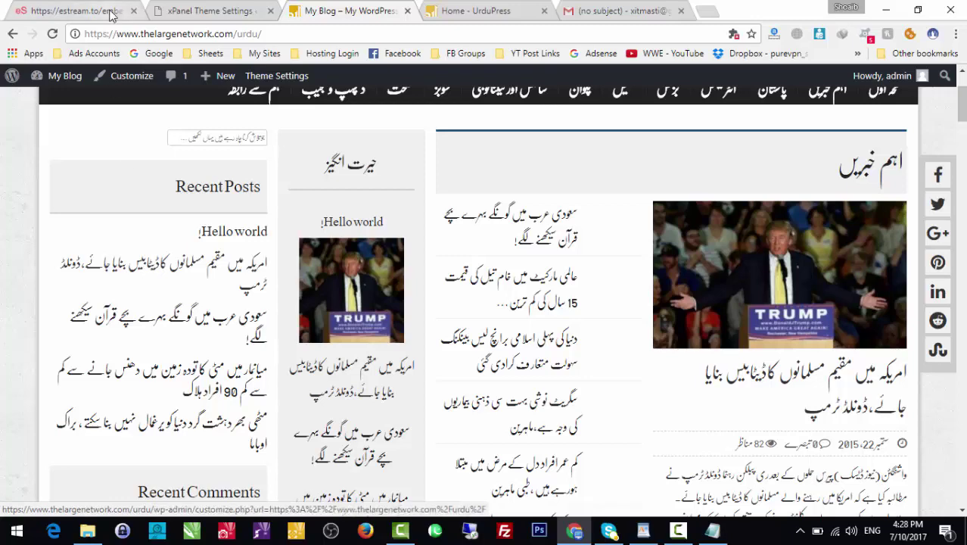
{"action": "left_click_drag", "start_coordinate": [961, 102], "coordinate": [964, 86]}
Enable the preloader in the theme's general Layout Settings and save the changes.
{"action": "left_click", "coordinate": [234, 5]}
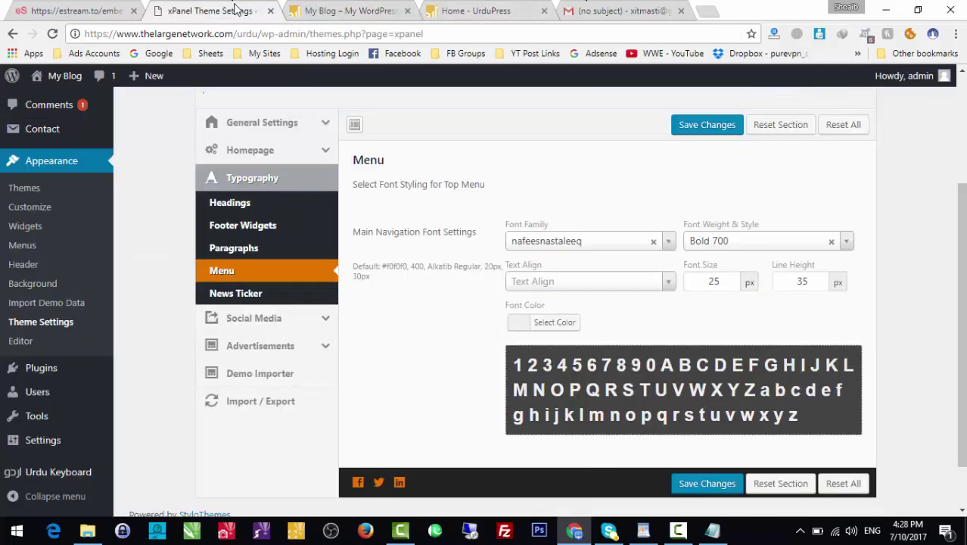
{"action": "left_click", "coordinate": [287, 130]}
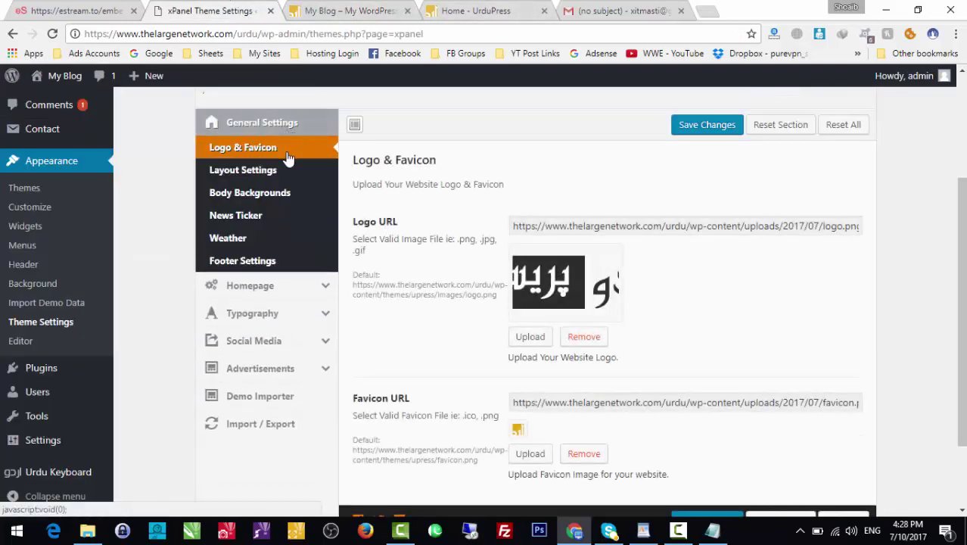
{"action": "left_click", "coordinate": [283, 169]}
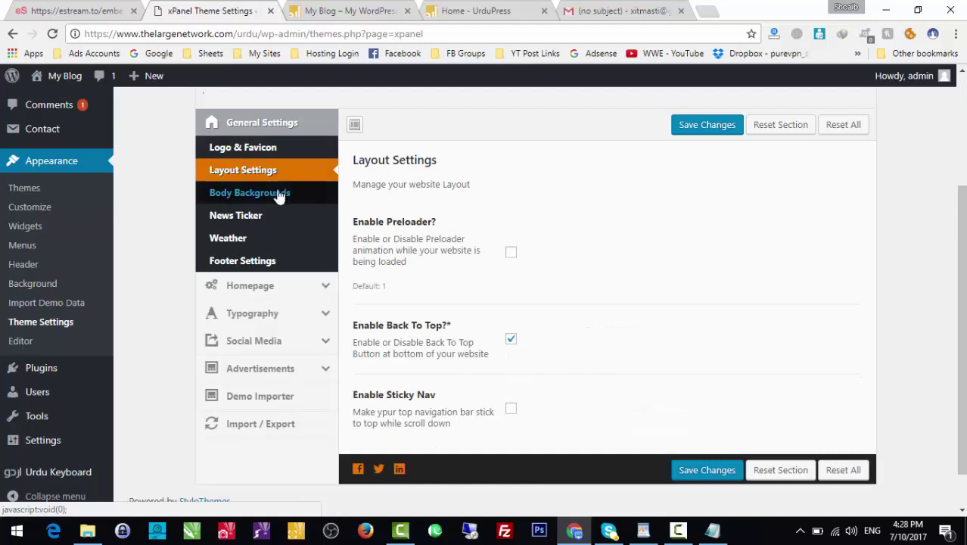
{"action": "left_click", "coordinate": [511, 253]}
{"action": "left_click", "coordinate": [692, 127]}
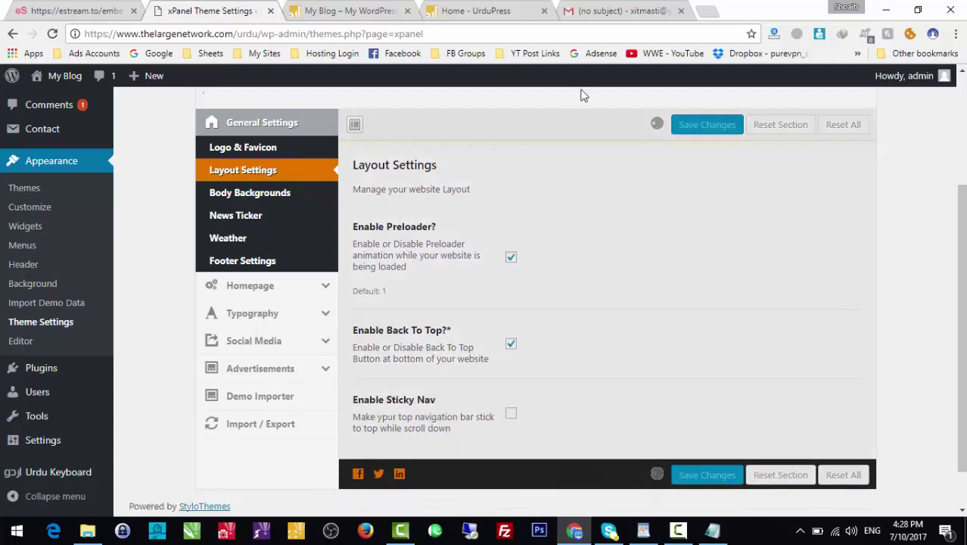
Reload the blog's front page and check the preloader animation against the Layout Settings.
{"action": "left_click", "coordinate": [348, 11]}
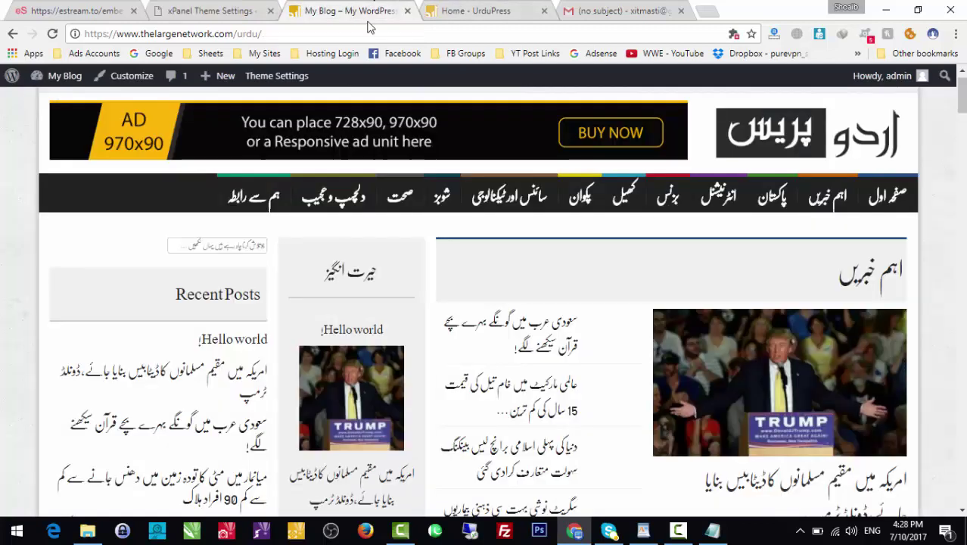
{"action": "left_click", "coordinate": [527, 34]}
{"action": "key", "text": "Return"}
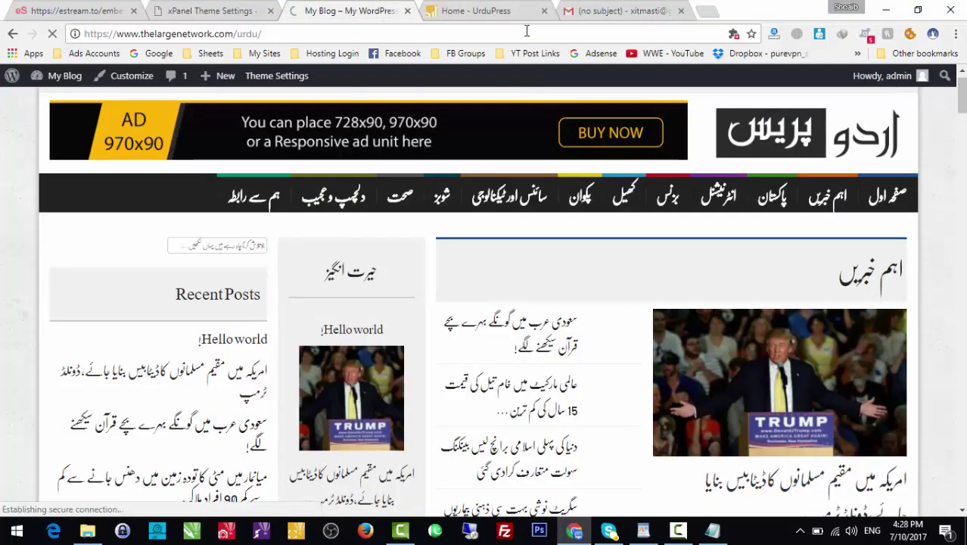
{"action": "left_click", "coordinate": [225, 9]}
{"action": "left_click", "coordinate": [359, 9]}
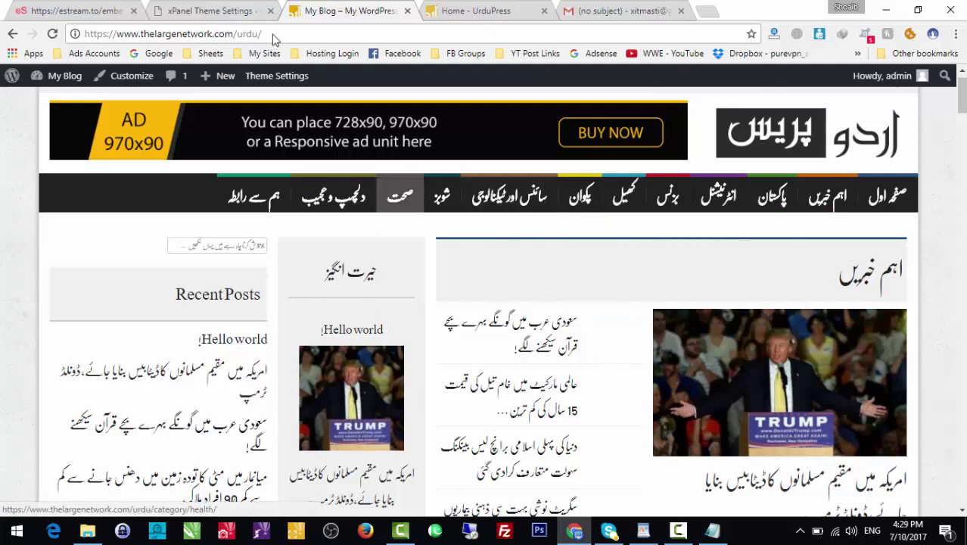
{"action": "left_click", "coordinate": [218, 8]}
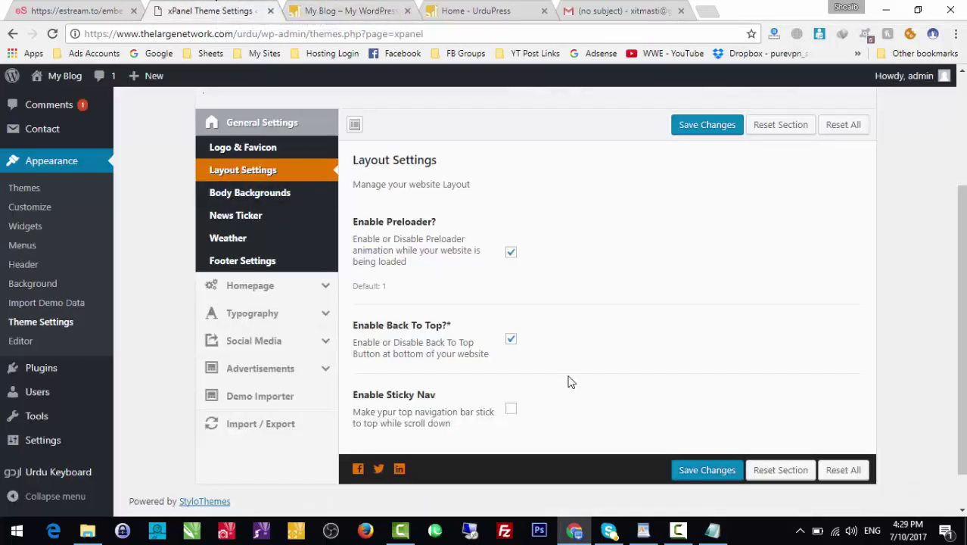
{"action": "left_click", "coordinate": [348, 11]}
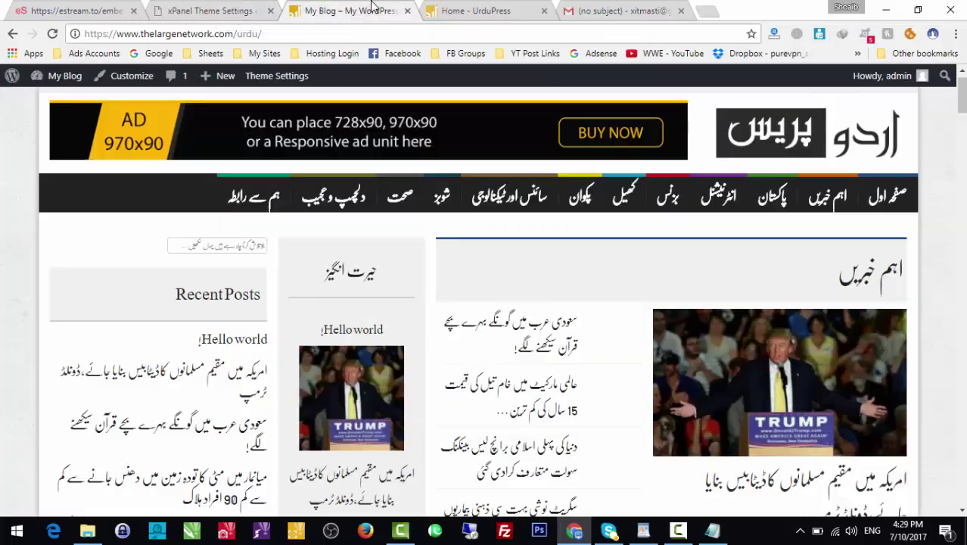
Enable the sticky navigation bar in the theme's Layout Settings and save the changes.
{"action": "left_click", "coordinate": [253, 7]}
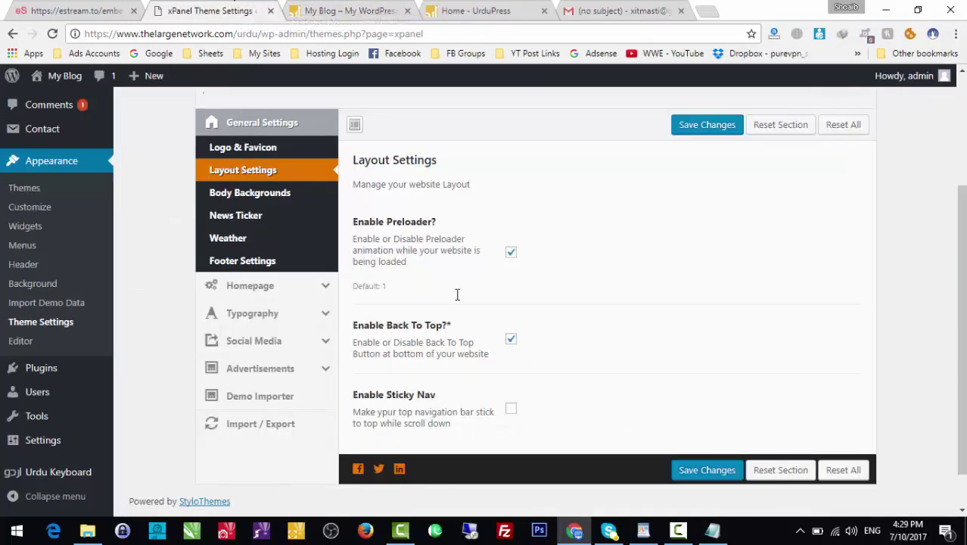
{"action": "left_click", "coordinate": [510, 412]}
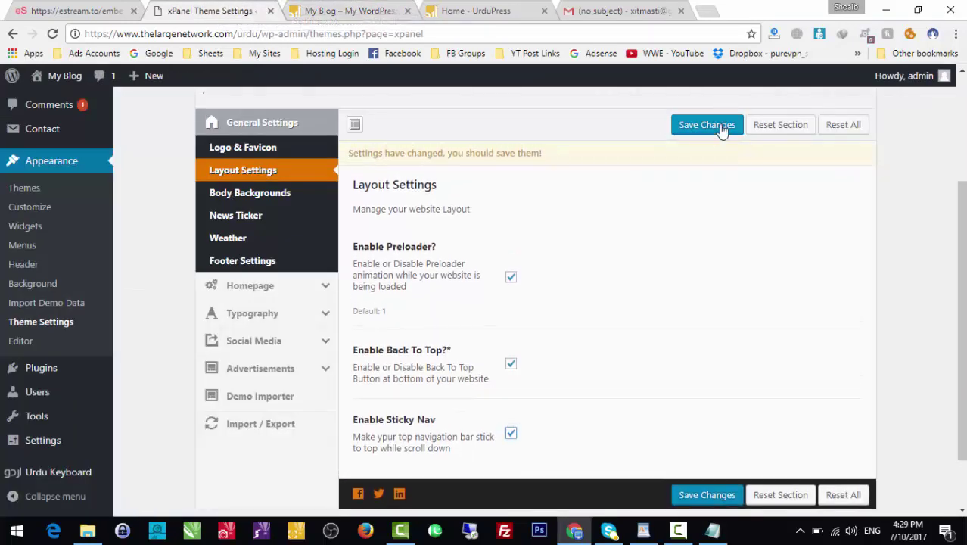
{"action": "left_click", "coordinate": [705, 125]}
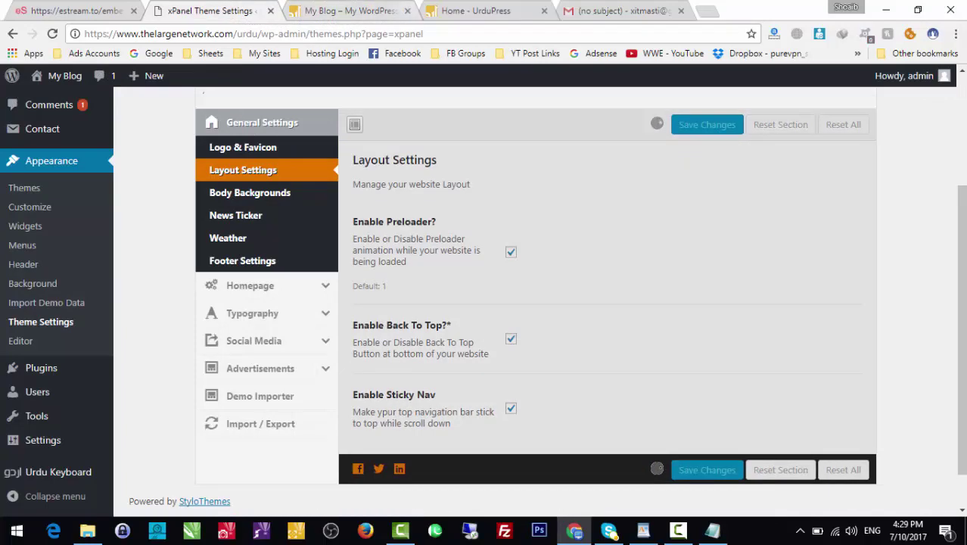
Reload the blog's front page and check how the navigation bar behaves while moving through the page.
{"action": "left_click", "coordinate": [348, 10]}
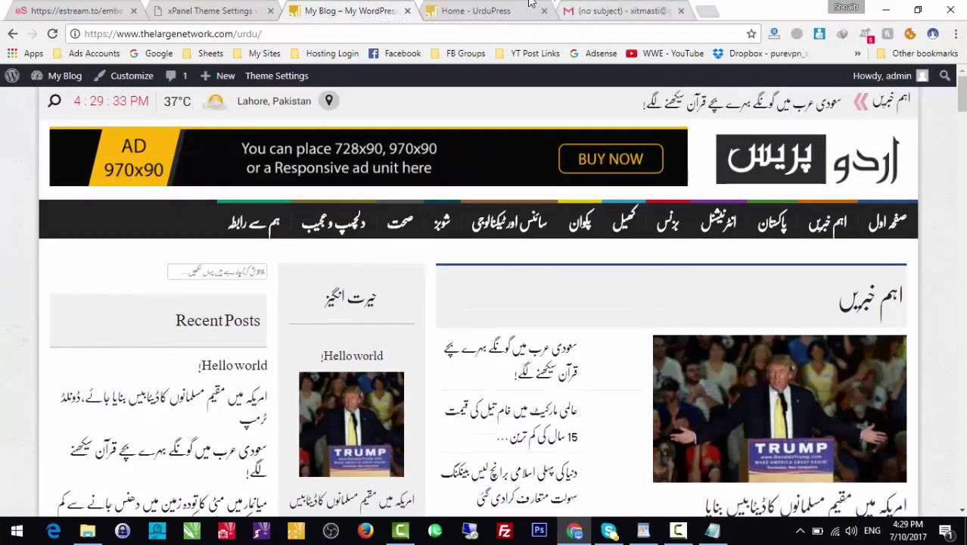
{"action": "left_click", "coordinate": [521, 7]}
{"action": "key", "text": "ctrl+shift+Tab"}
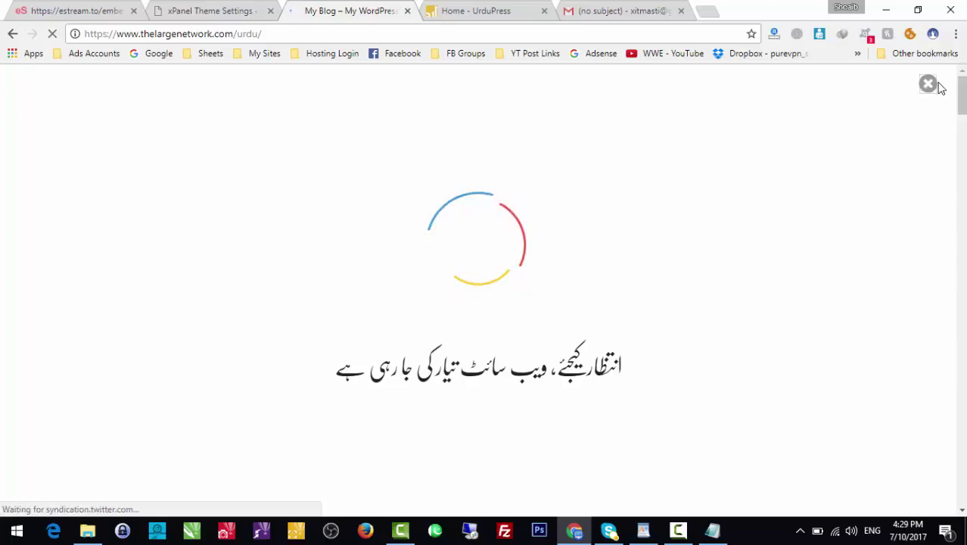
{"action": "left_click", "coordinate": [939, 87]}
{"action": "scroll", "coordinate": [934, 91], "scroll_direction": "down", "scroll_amount": 8}
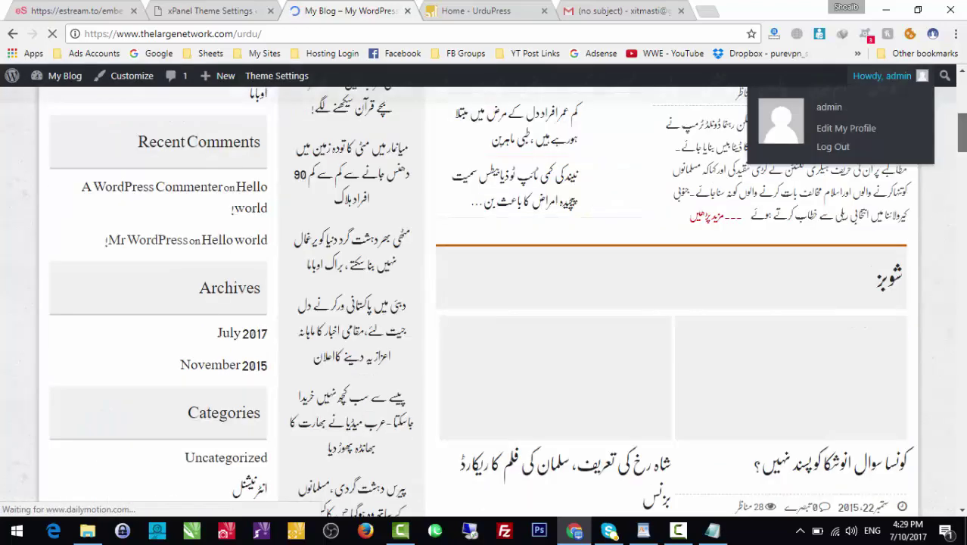
{"action": "scroll", "coordinate": [963, 154], "scroll_direction": "down", "scroll_amount": 3}
{"action": "scroll", "coordinate": [963, 154], "scroll_direction": "up", "scroll_amount": 6}
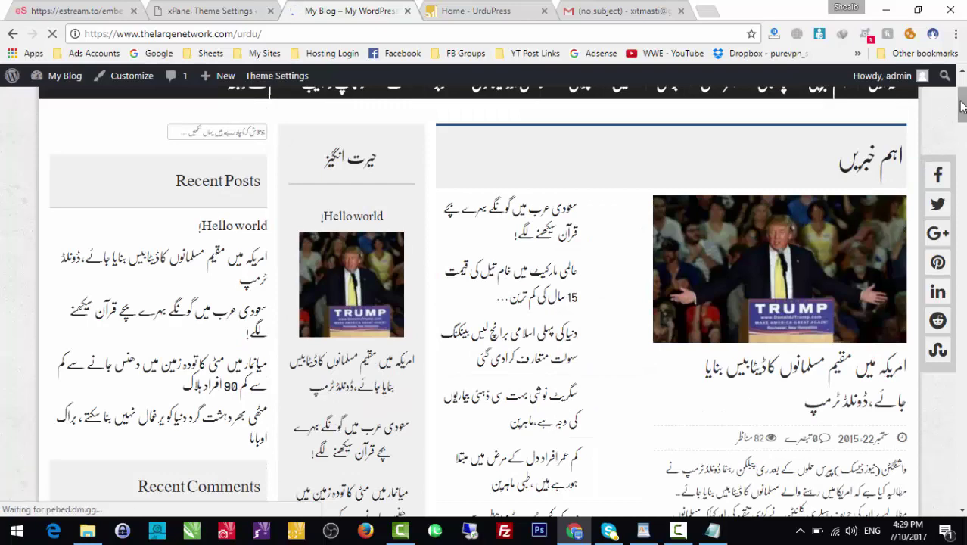
{"action": "scroll", "coordinate": [485, 287], "scroll_direction": "up", "scroll_amount": 4}
Disable the sticky navigation bar in the theme's Layout Settings.
{"action": "left_click", "coordinate": [231, 9]}
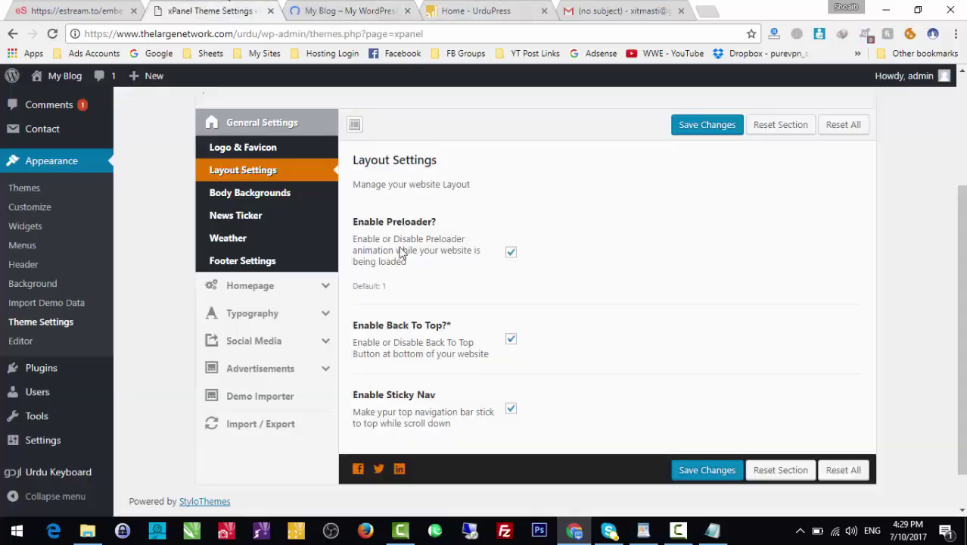
{"action": "left_click", "coordinate": [512, 410]}
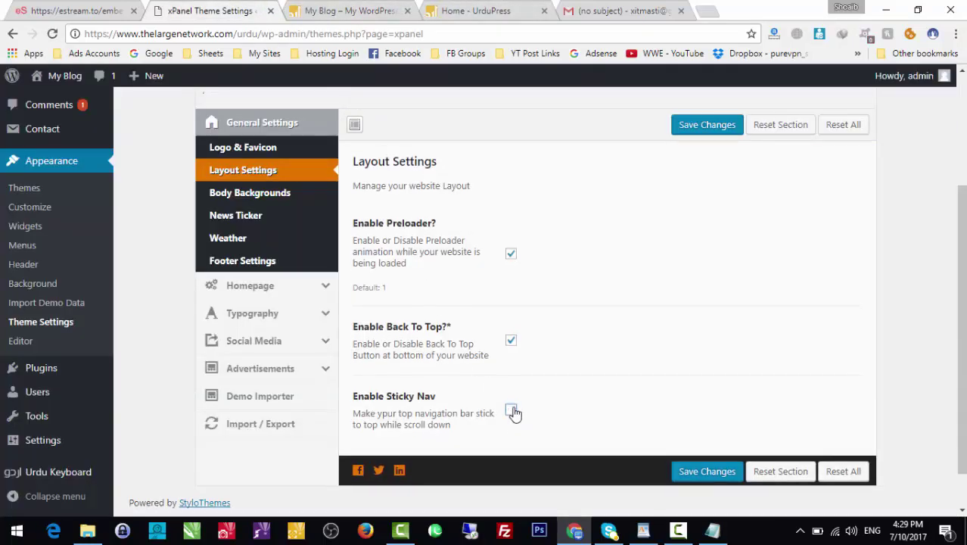
Review the Body Backgrounds, News Ticker and Weather settings, checking the ticker against the blog's front page.
{"action": "left_click", "coordinate": [242, 195]}
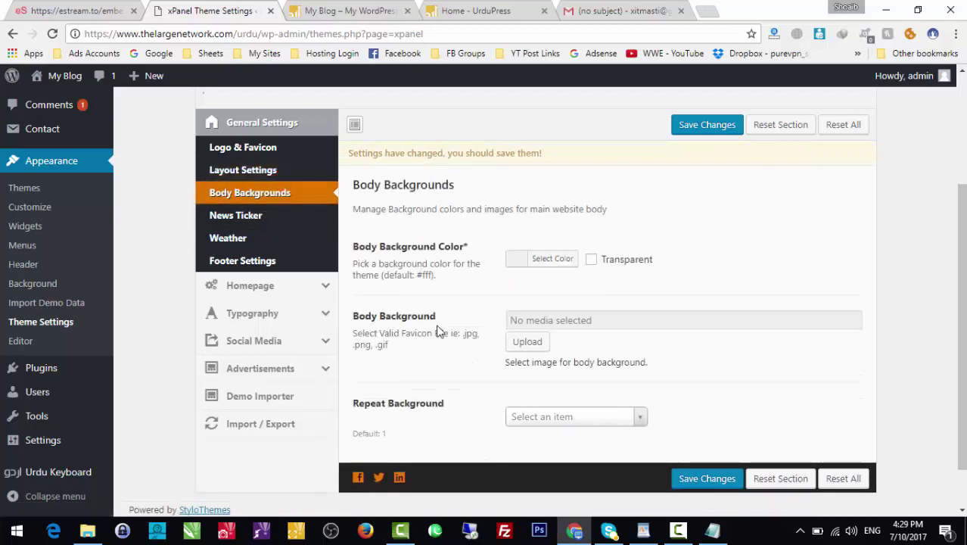
{"action": "left_click", "coordinate": [271, 217]}
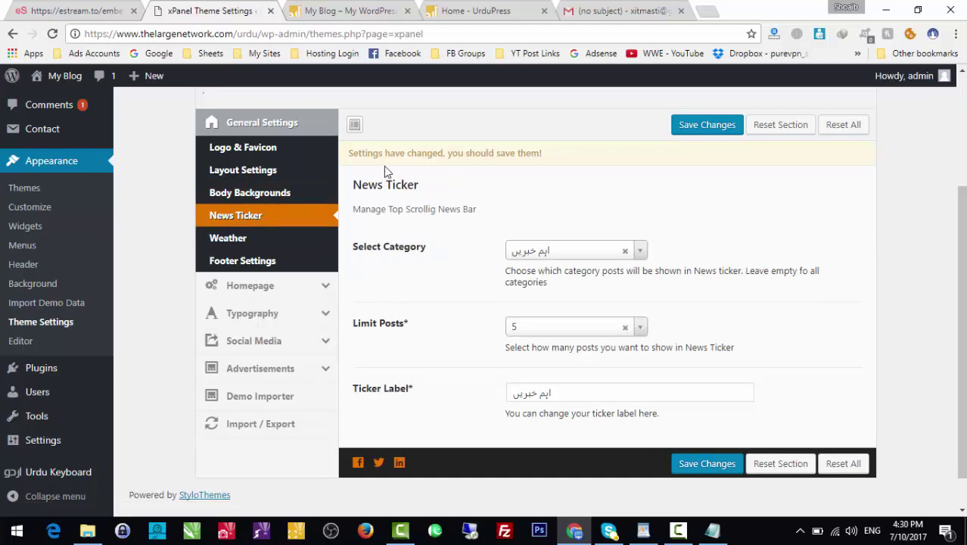
{"action": "left_click", "coordinate": [349, 10]}
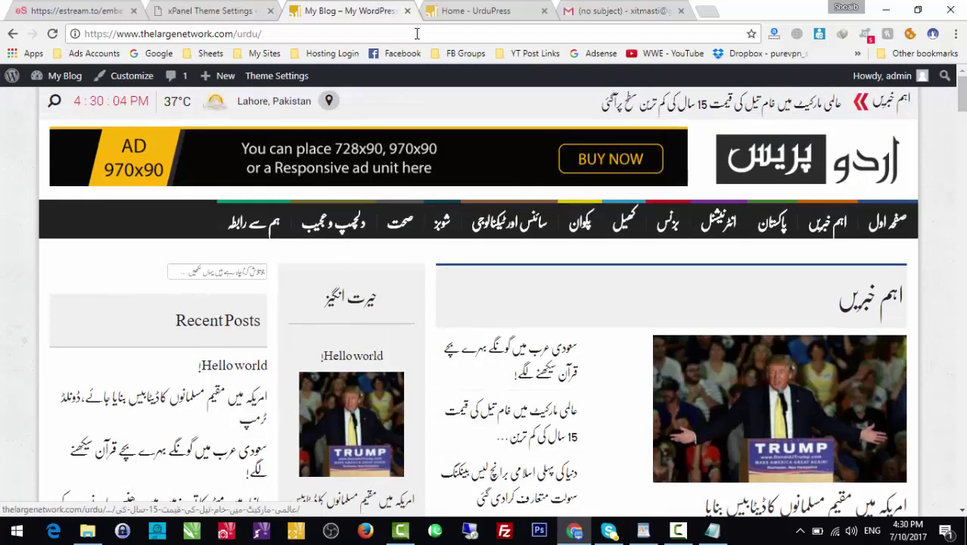
{"action": "left_click", "coordinate": [209, 10]}
{"action": "left_click", "coordinate": [250, 241]}
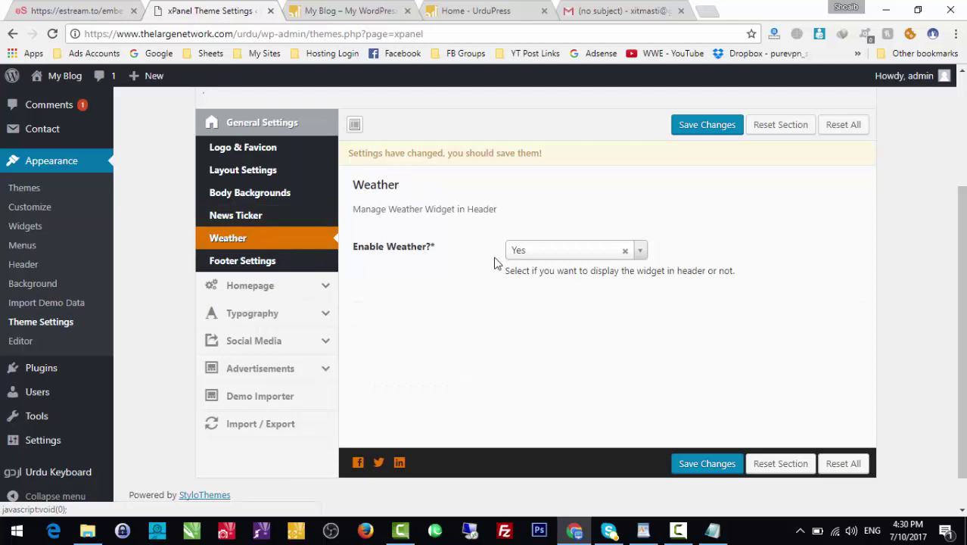
Review the theme's Footer Settings and compare the blog's footer with the footer of the UrduPress demo site.
{"action": "left_click", "coordinate": [288, 263]}
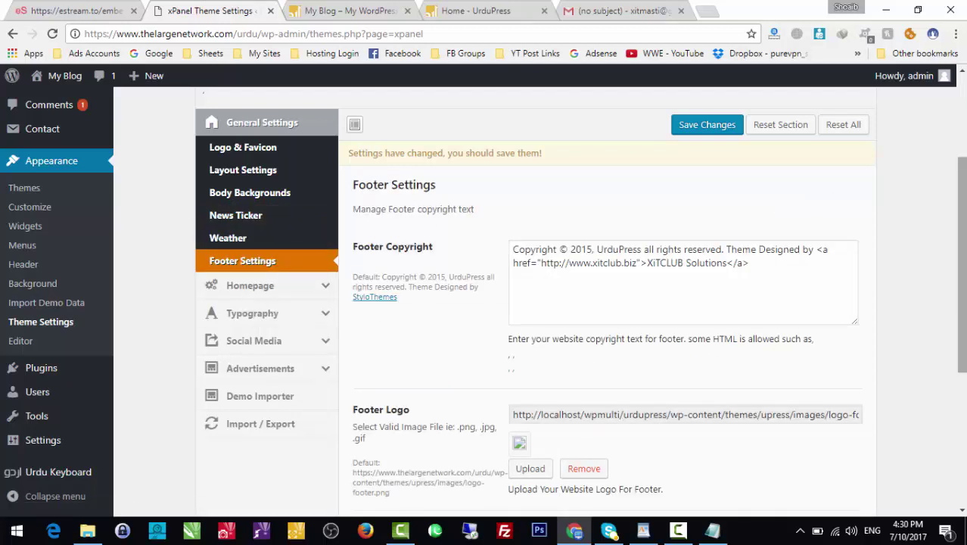
{"action": "left_click_drag", "start_coordinate": [962, 203], "coordinate": [958, 230]}
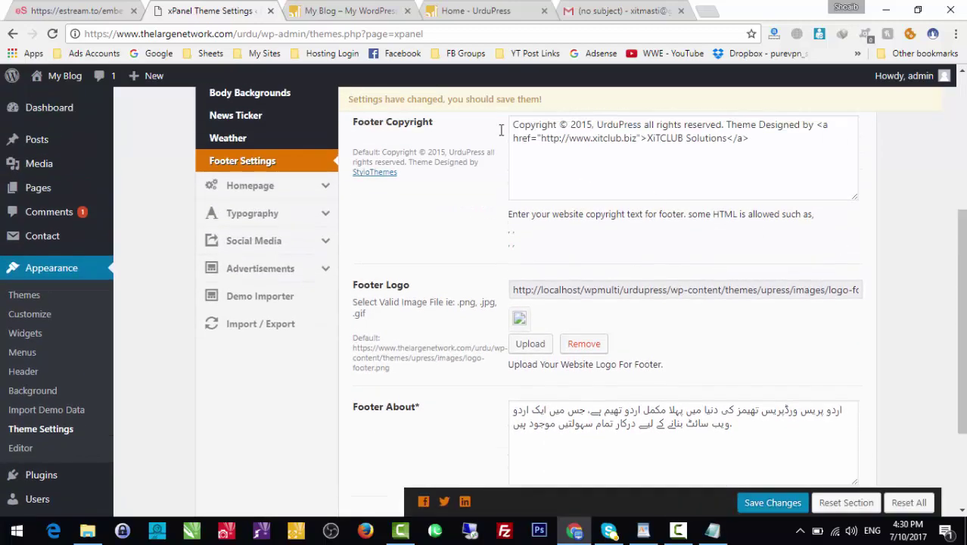
{"action": "left_click", "coordinate": [306, 6]}
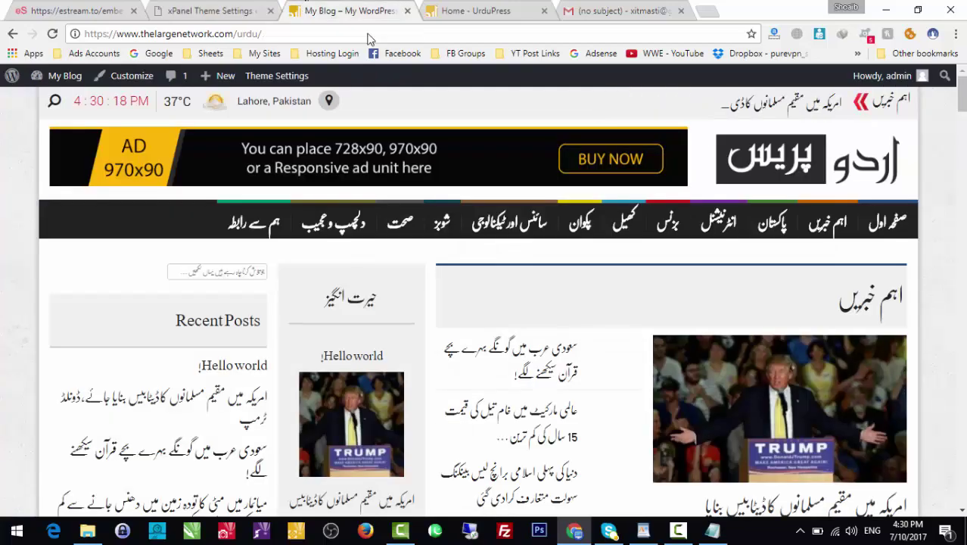
{"action": "scroll", "coordinate": [485, 303], "scroll_direction": "down", "scroll_amount": 10}
{"action": "scroll", "coordinate": [484, 303], "scroll_direction": "down", "scroll_amount": 10}
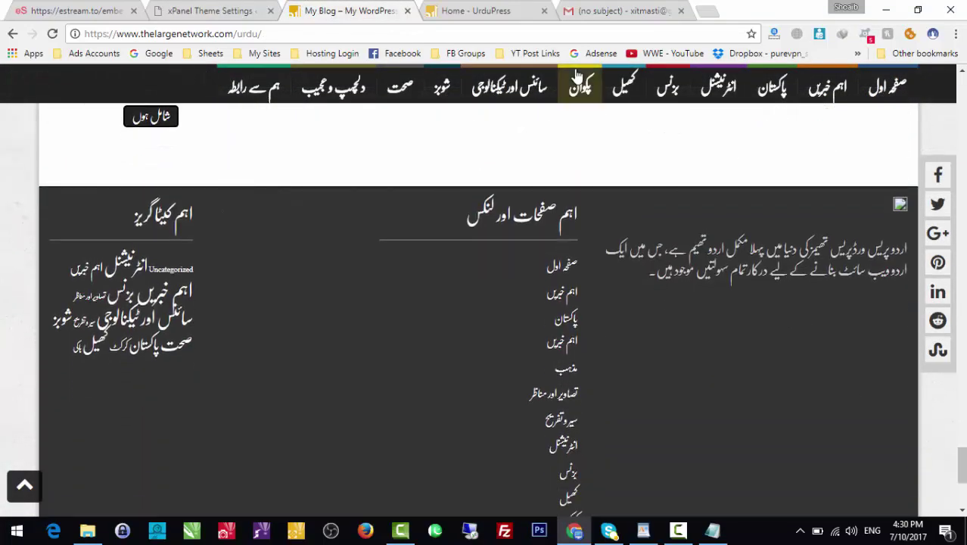
{"action": "left_click", "coordinate": [505, 9]}
{"action": "scroll", "coordinate": [484, 303], "scroll_direction": "down", "scroll_amount": 10}
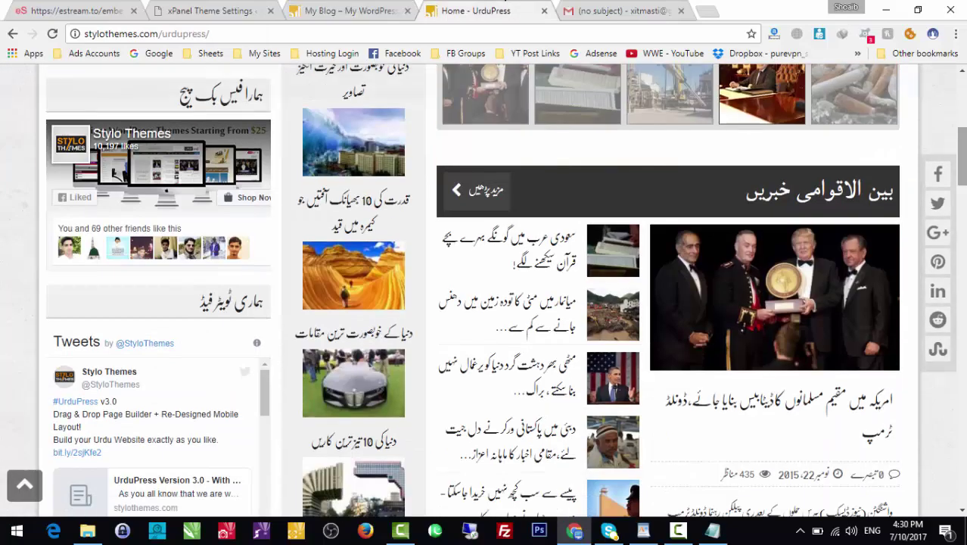
{"action": "scroll", "coordinate": [840, 408], "scroll_direction": "down", "scroll_amount": 4}
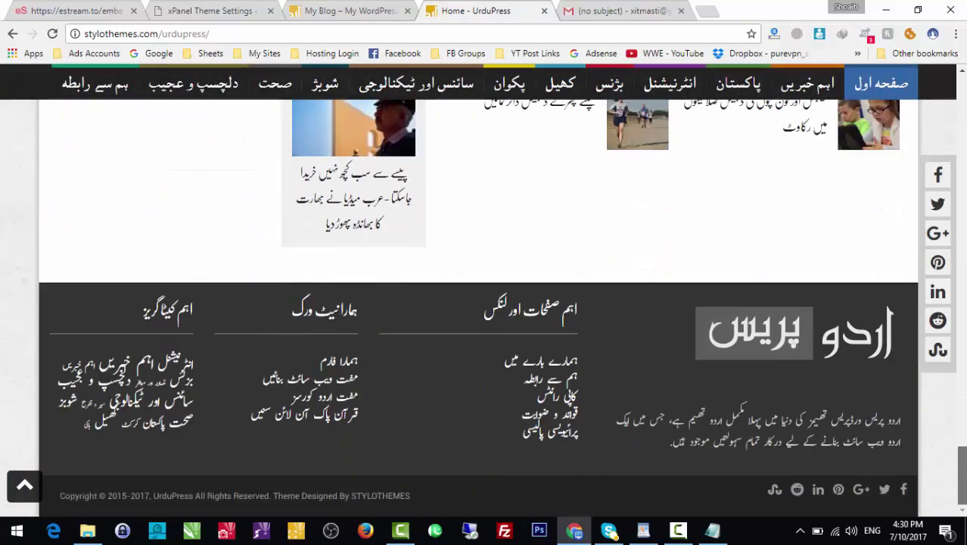
Open the footer logo image from the UrduPress demo site in a new browser tab.
{"action": "right_click", "coordinate": [774, 348]}
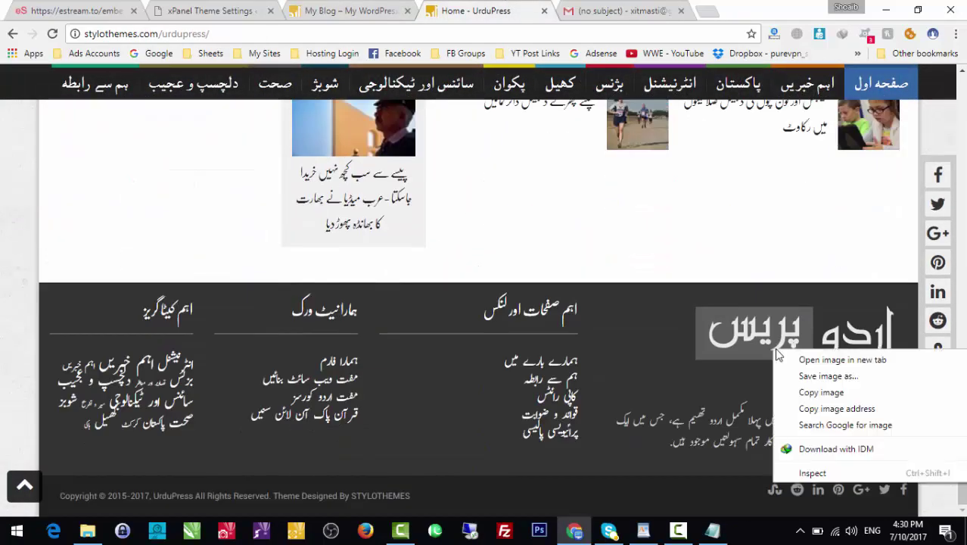
{"action": "left_click", "coordinate": [793, 357]}
{"action": "left_click", "coordinate": [576, 8]}
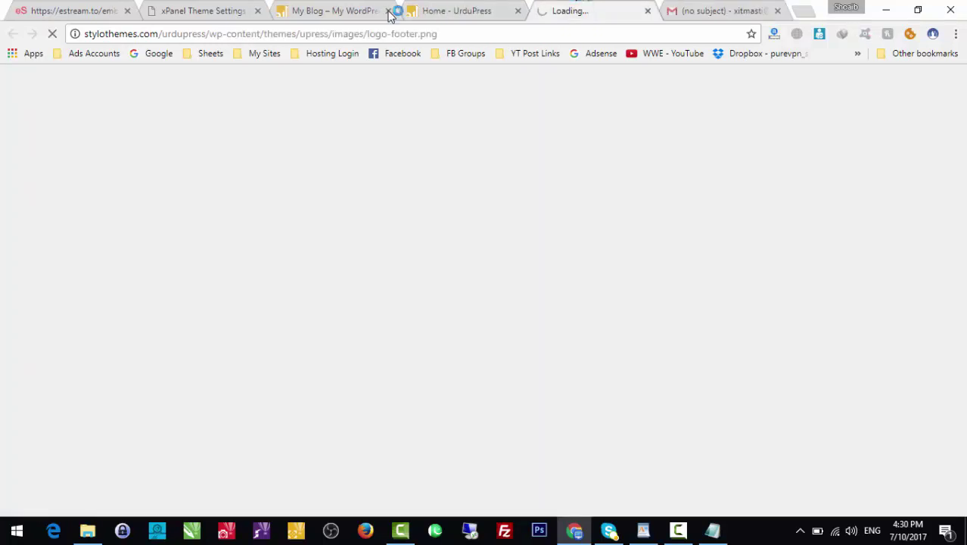
{"action": "left_click", "coordinate": [202, 35]}
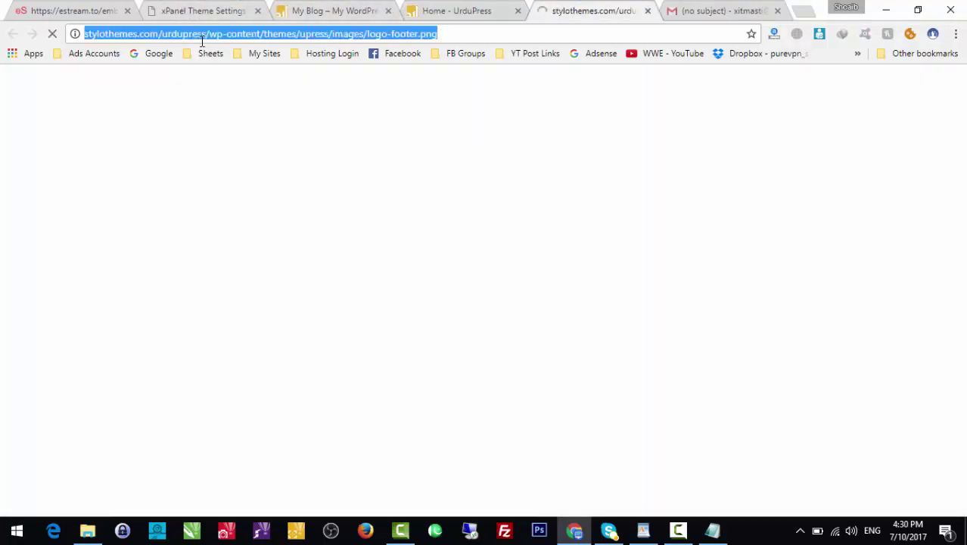
{"action": "key", "text": "BackSpace"}
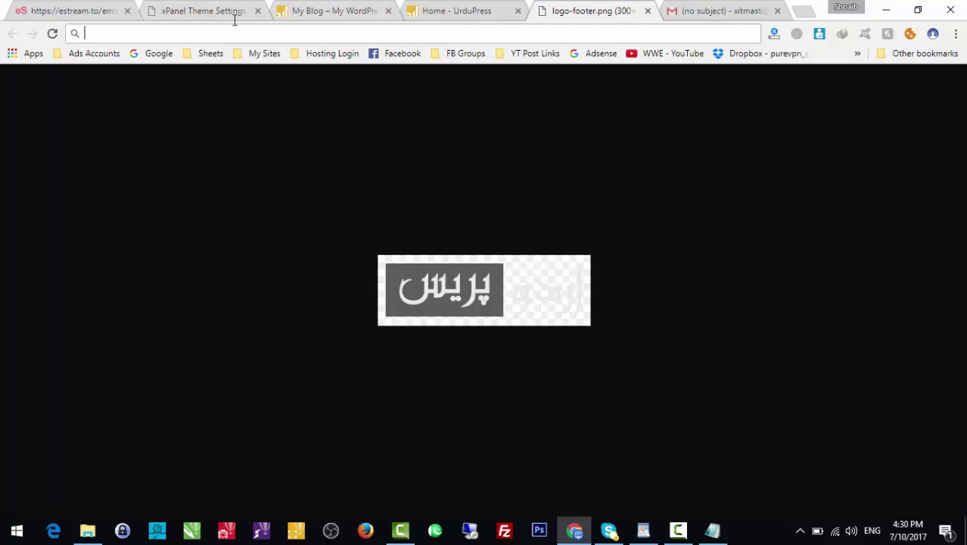
Compare the footer logo on the blog and in the Footer Settings with the one on the demo site.
{"action": "left_click", "coordinate": [414, 8]}
{"action": "left_click", "coordinate": [354, 8]}
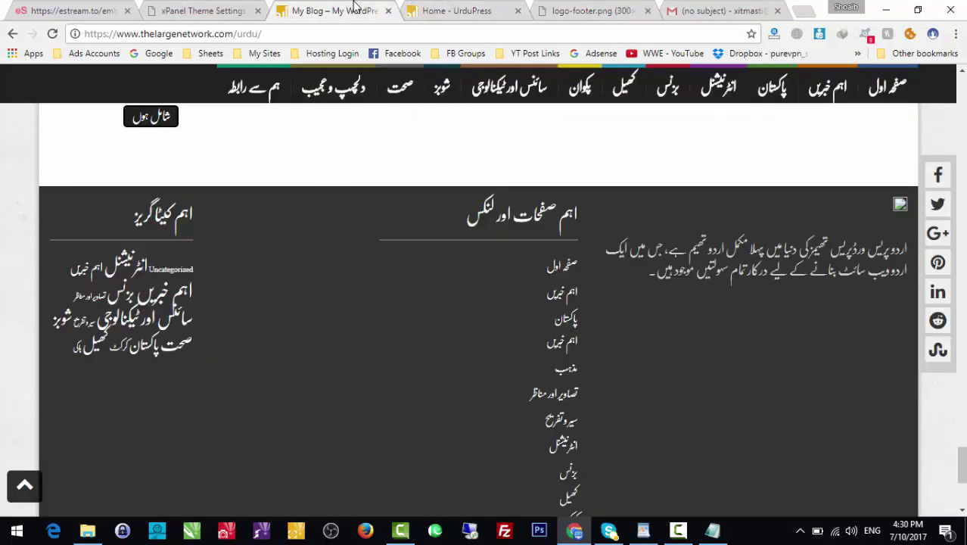
{"action": "left_click", "coordinate": [219, 9]}
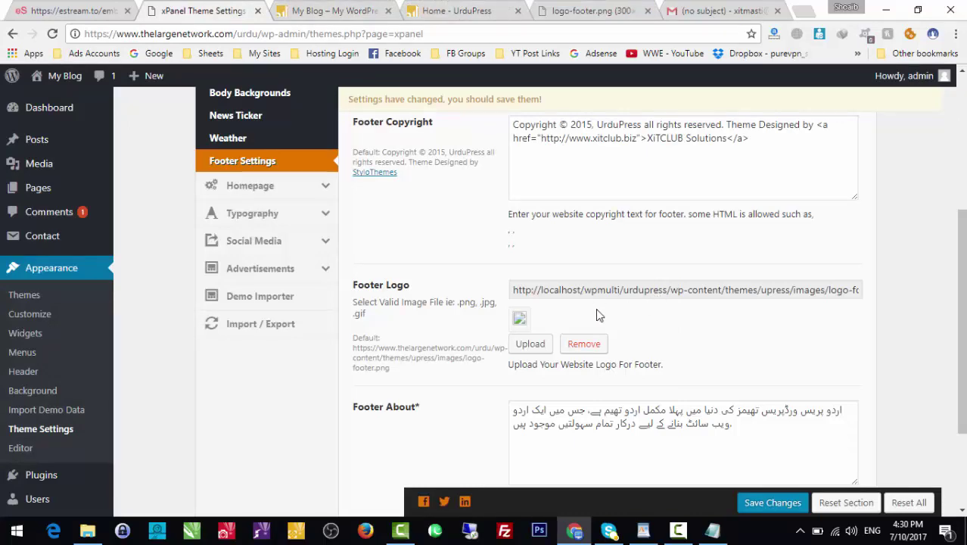
{"action": "left_click", "coordinate": [437, 7]}
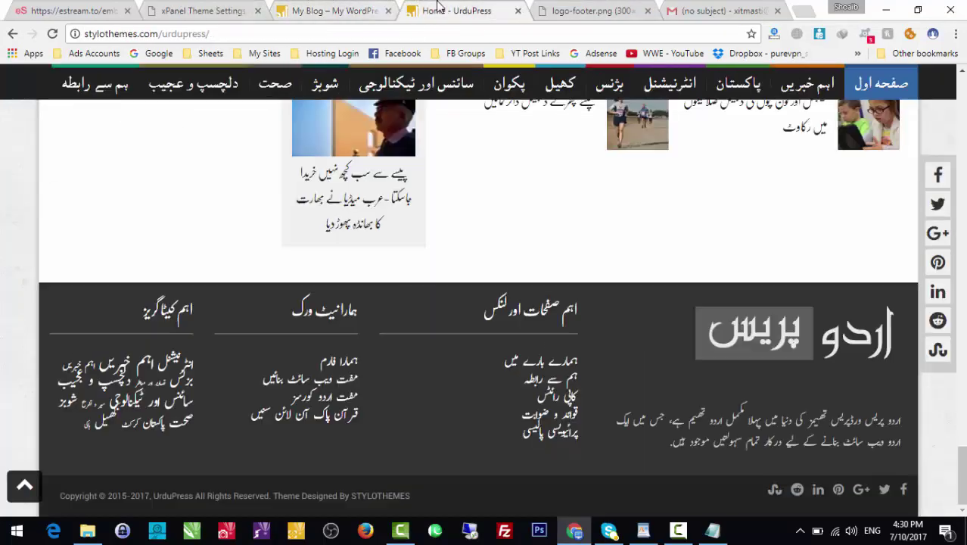
{"action": "left_click", "coordinate": [367, 7]}
{"action": "left_click", "coordinate": [424, 9]}
Save the demo site's footer logo image to the Desktop as the PNG file logo-footer.
{"action": "left_click", "coordinate": [609, 8]}
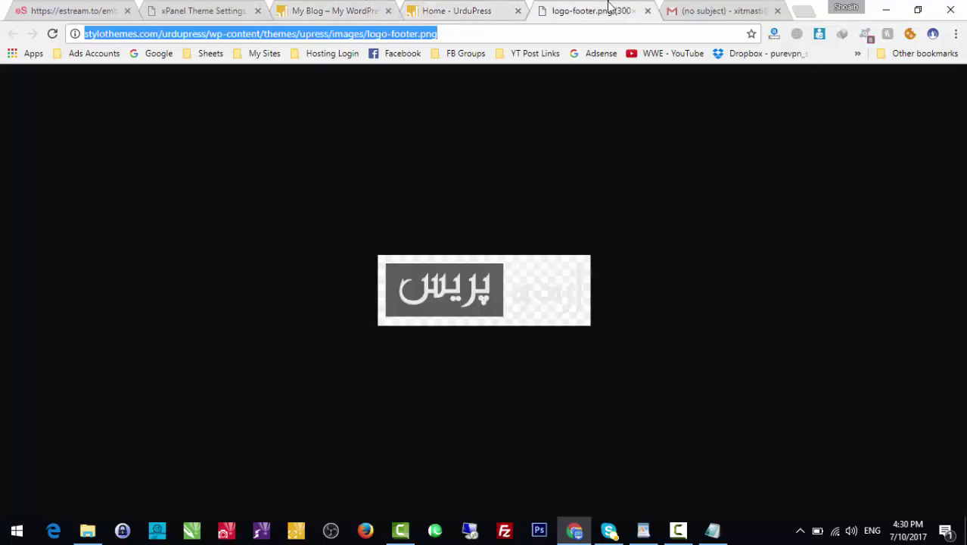
{"action": "right_click", "coordinate": [498, 308]}
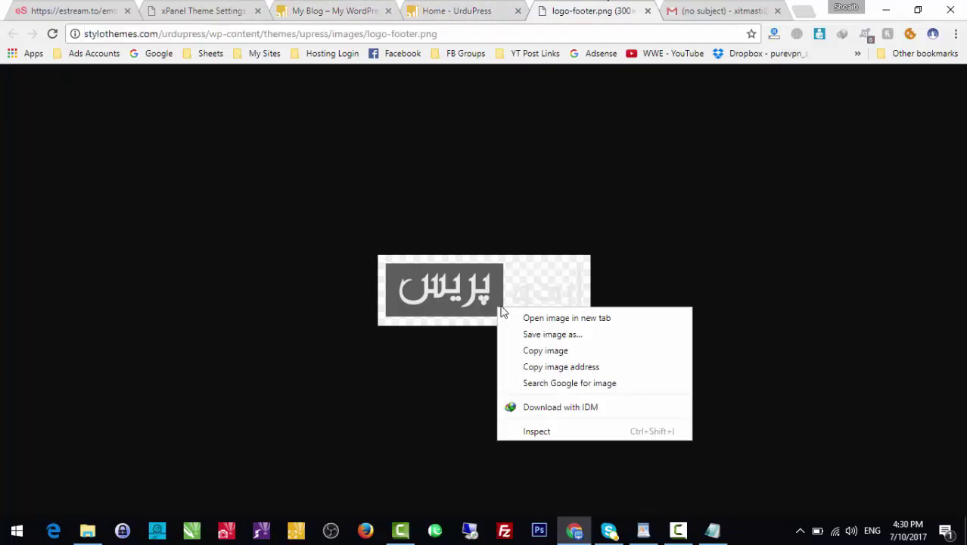
{"action": "left_click", "coordinate": [543, 327]}
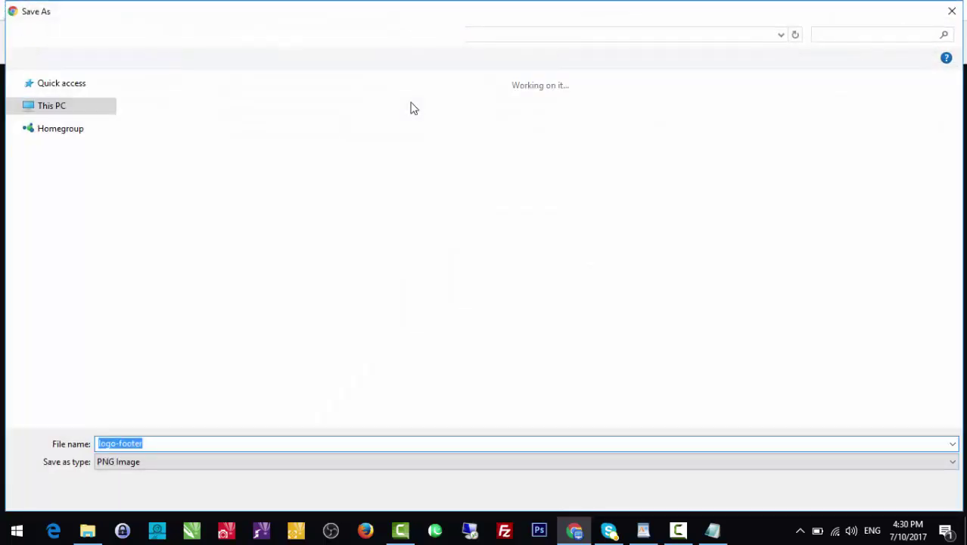
{"action": "left_click", "coordinate": [853, 498]}
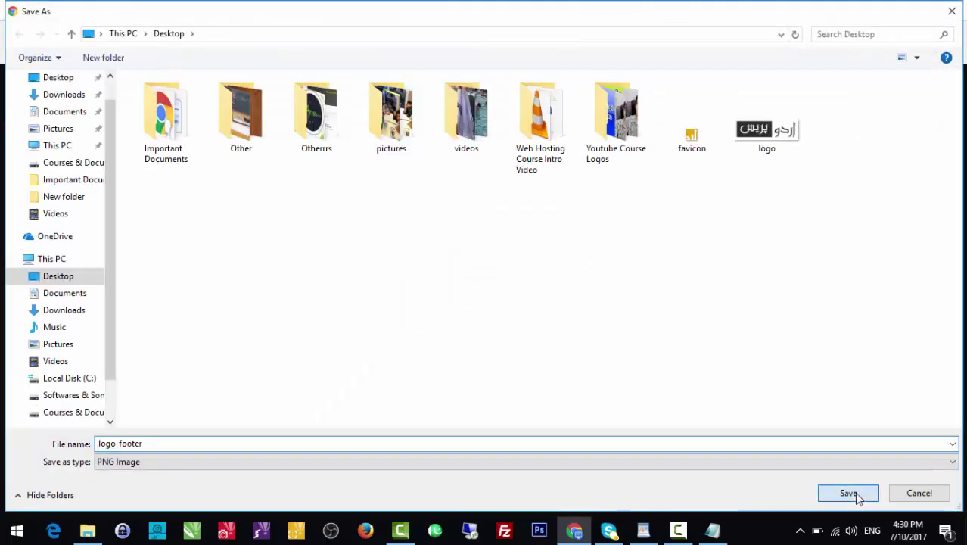
Replace the footer logo in the Footer Settings with the uploaded logo-footer.png and save the changes.
{"action": "left_click", "coordinate": [459, 9]}
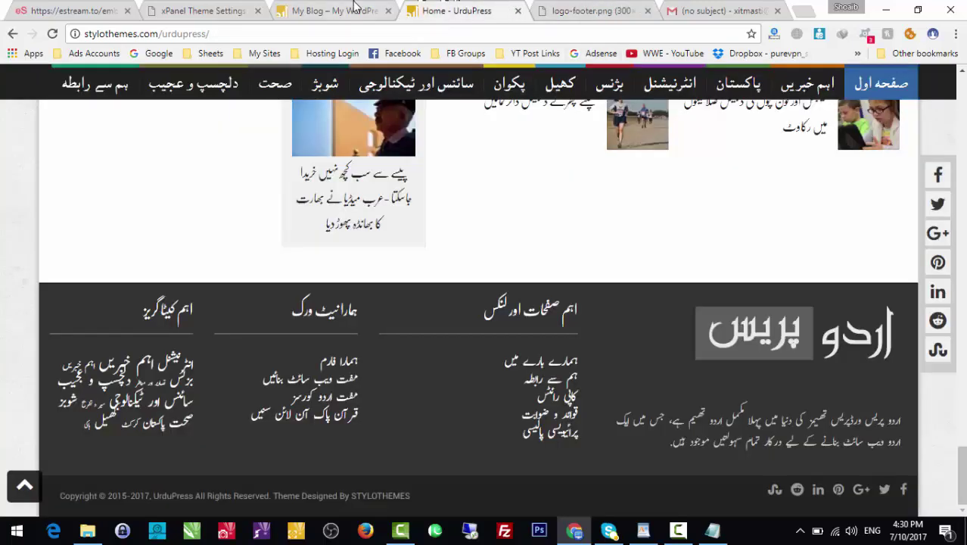
{"action": "left_click", "coordinate": [354, 6]}
{"action": "left_click", "coordinate": [264, 6]}
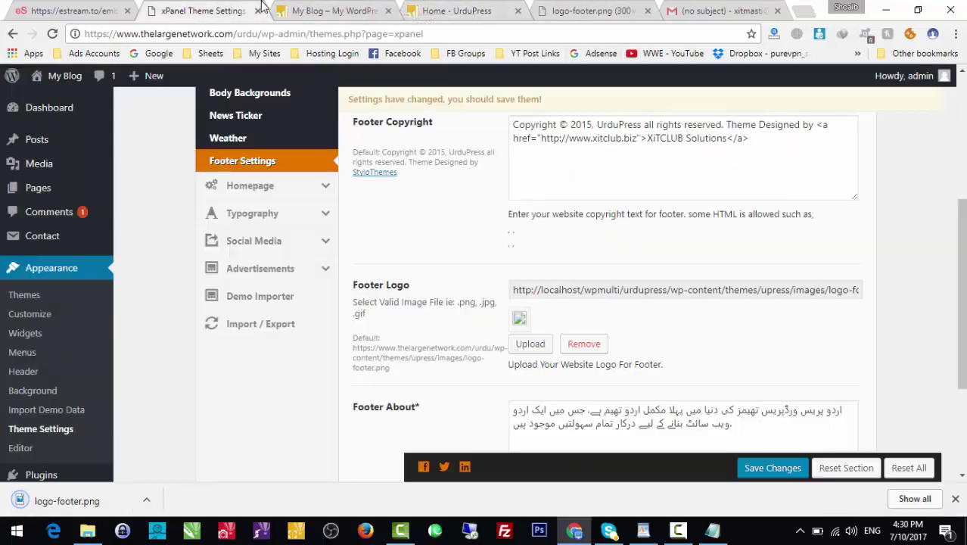
{"action": "left_click", "coordinate": [584, 344]}
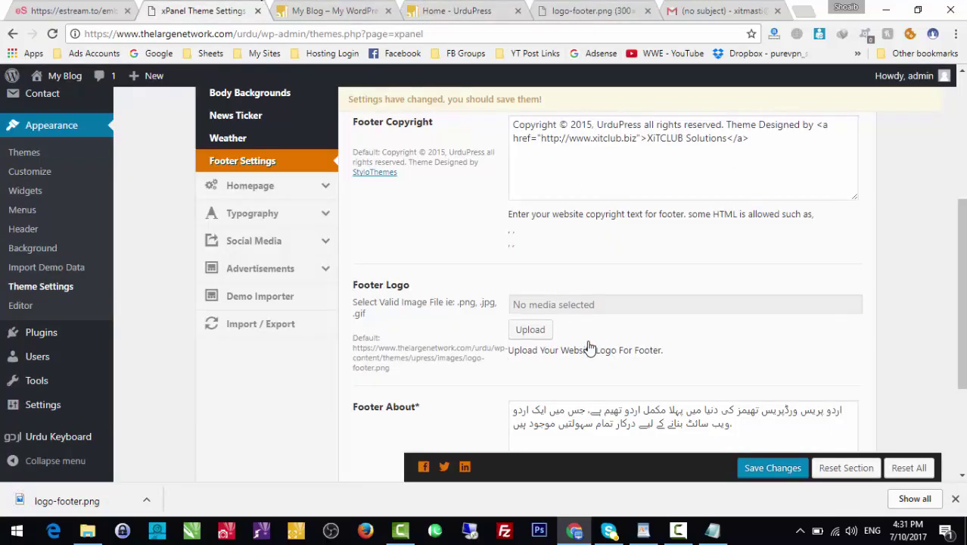
{"action": "left_click", "coordinate": [530, 329]}
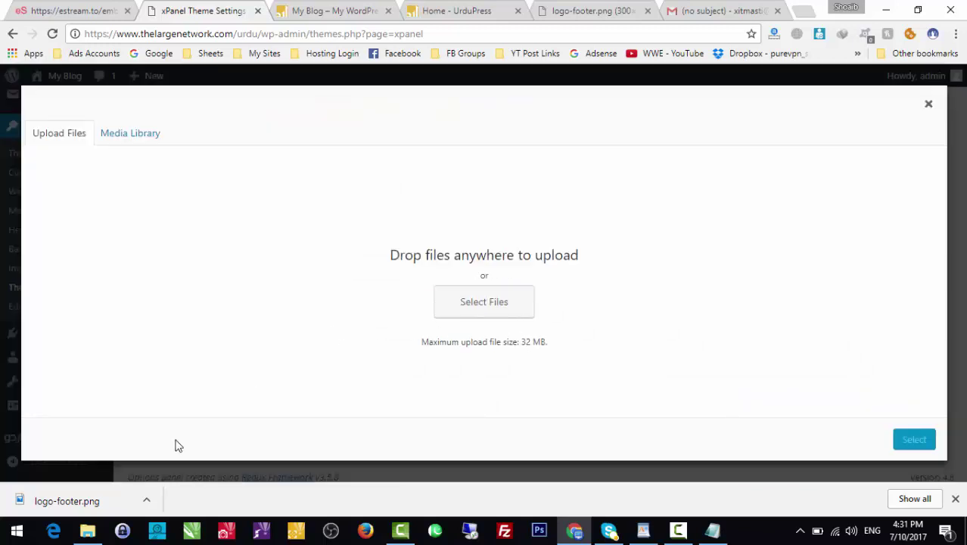
{"action": "left_click_drag", "start_coordinate": [108, 501], "coordinate": [314, 344]}
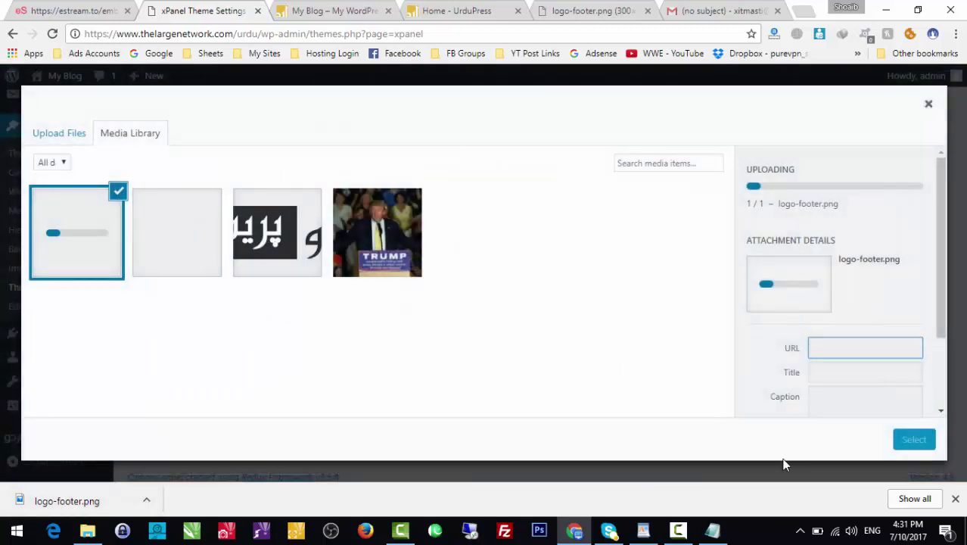
{"action": "left_click", "coordinate": [901, 443]}
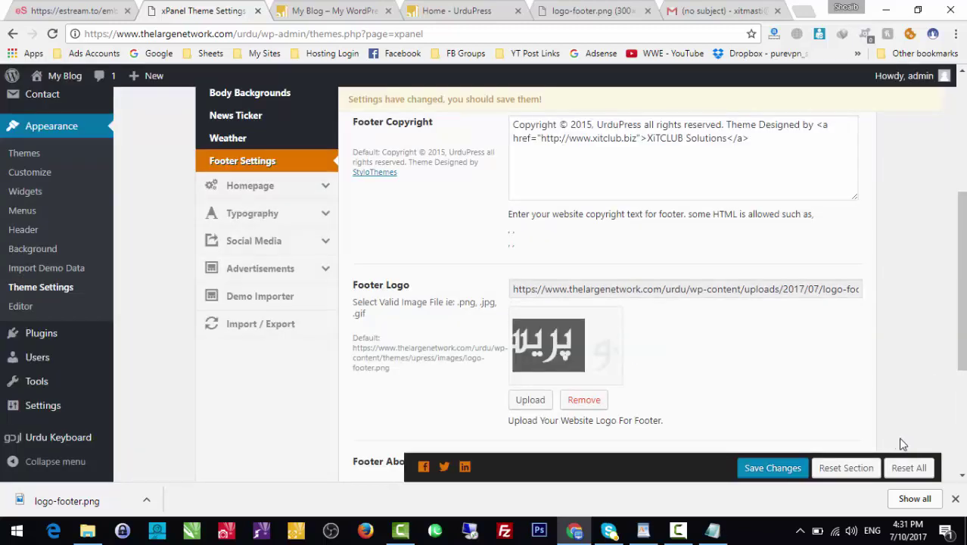
{"action": "left_click", "coordinate": [760, 469]}
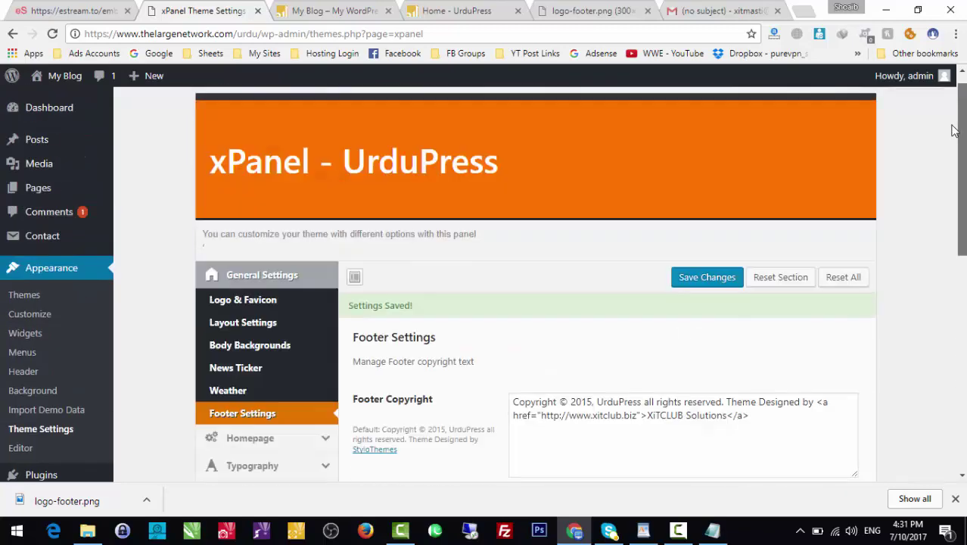
Reload the blog's front page and review the Footer Copyright text in the Footer Settings while it loads.
{"action": "left_click", "coordinate": [333, 10]}
{"action": "left_click", "coordinate": [334, 33]}
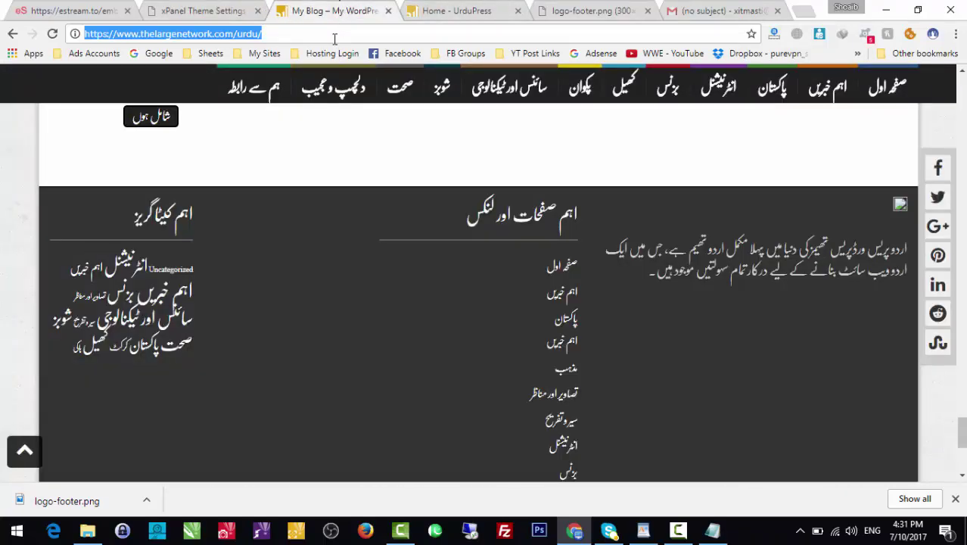
{"action": "key", "text": "Return"}
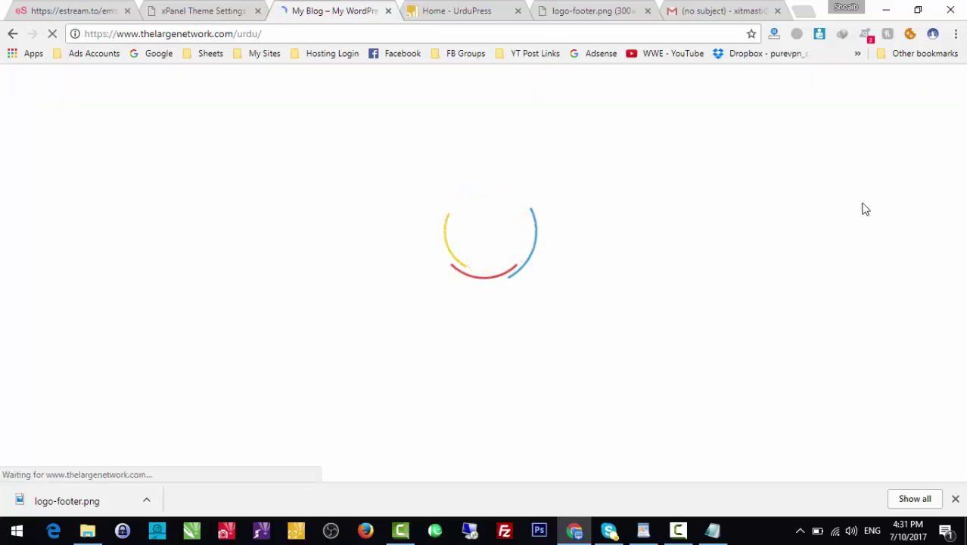
{"action": "left_click", "coordinate": [244, 10]}
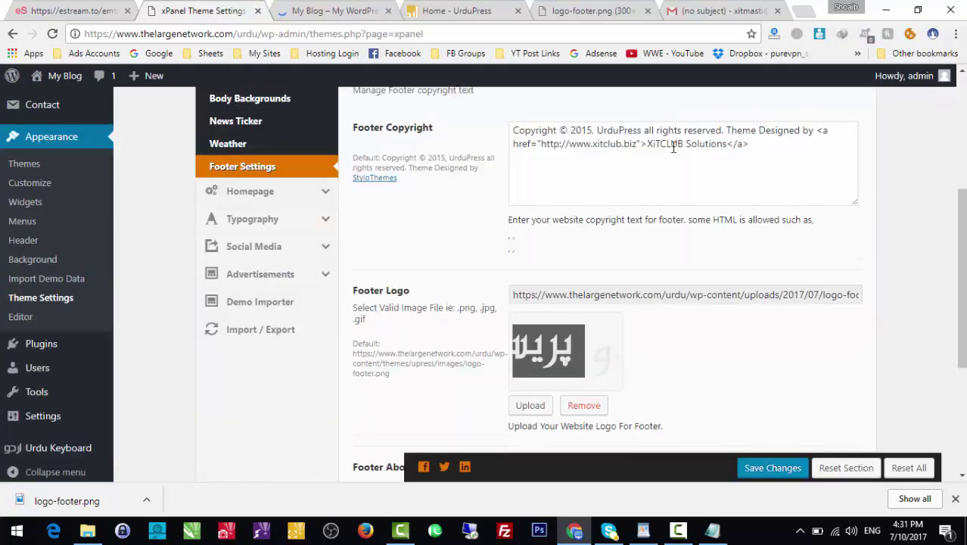
{"action": "double_click", "coordinate": [672, 145]}
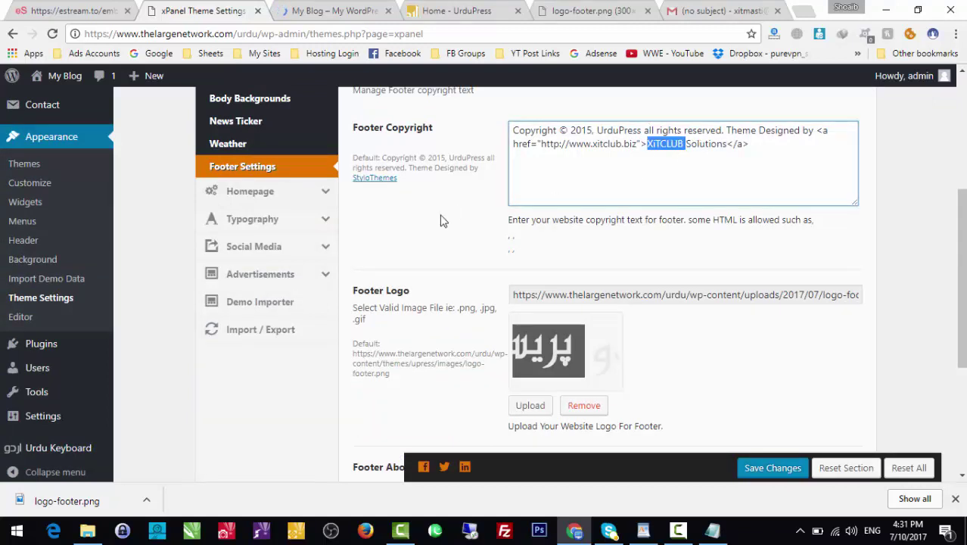
{"action": "left_click", "coordinate": [349, 9]}
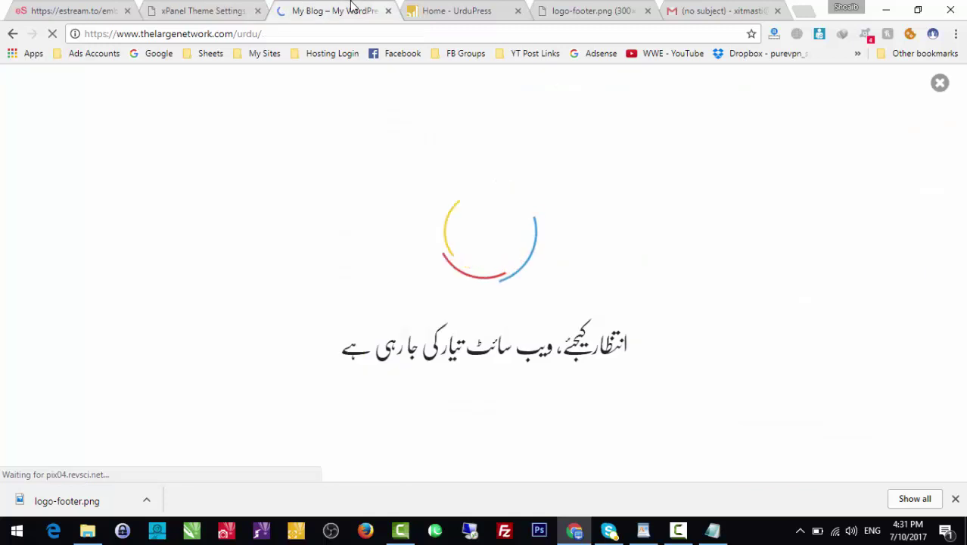
{"action": "left_click", "coordinate": [193, 9]}
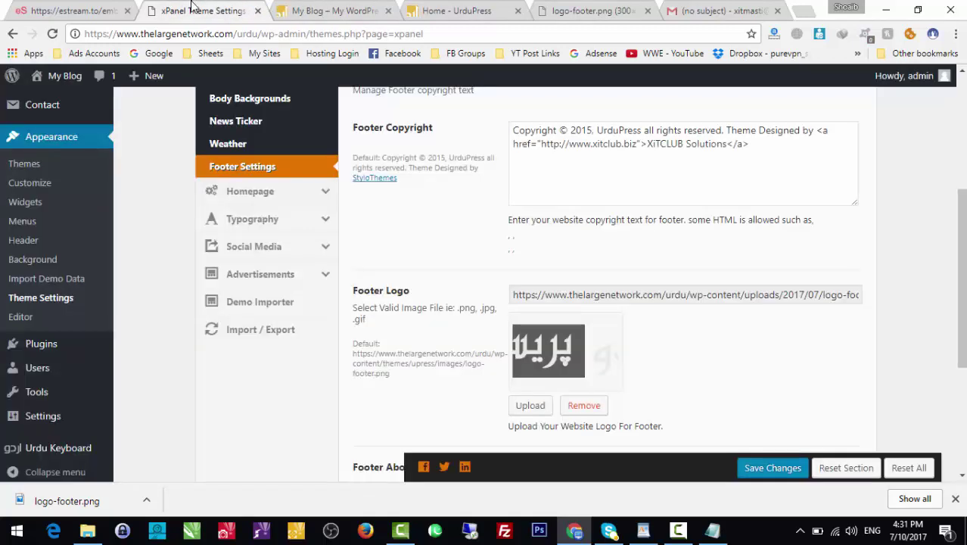
Review the homepage Post Blocks category settings and check the footer logo and header on the reloaded blog.
{"action": "left_click", "coordinate": [257, 198]}
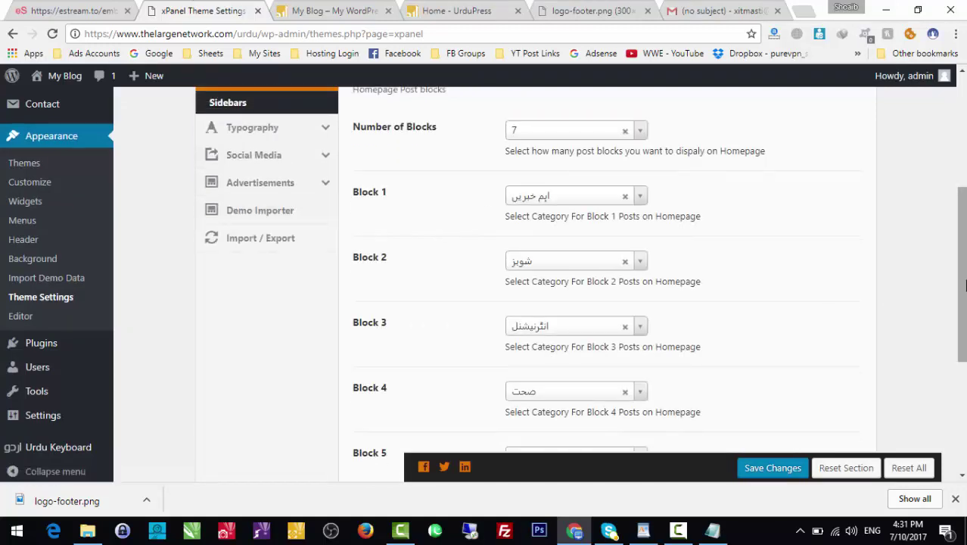
{"action": "left_click_drag", "start_coordinate": [964, 287], "coordinate": [963, 372]}
{"action": "left_click", "coordinate": [378, 9]}
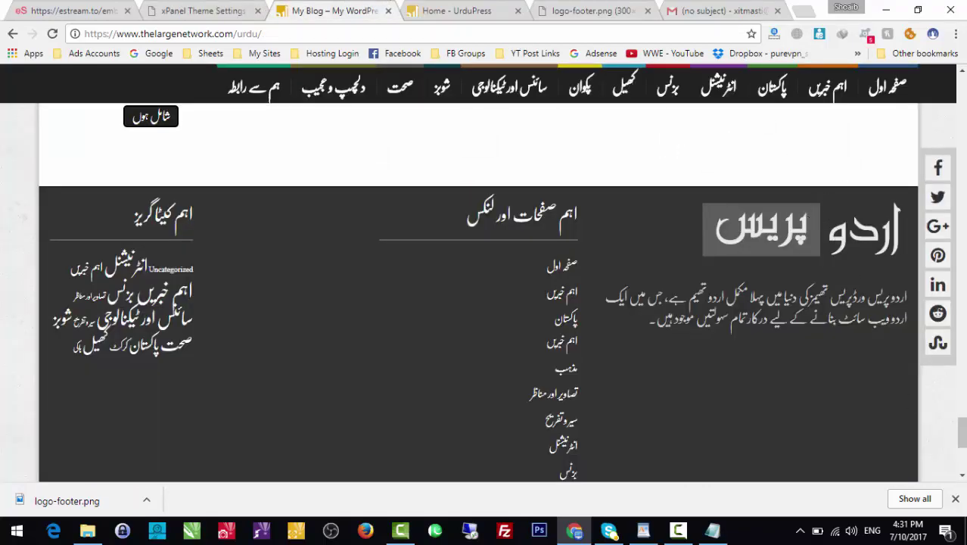
{"action": "left_click_drag", "start_coordinate": [962, 432], "coordinate": [962, 76]}
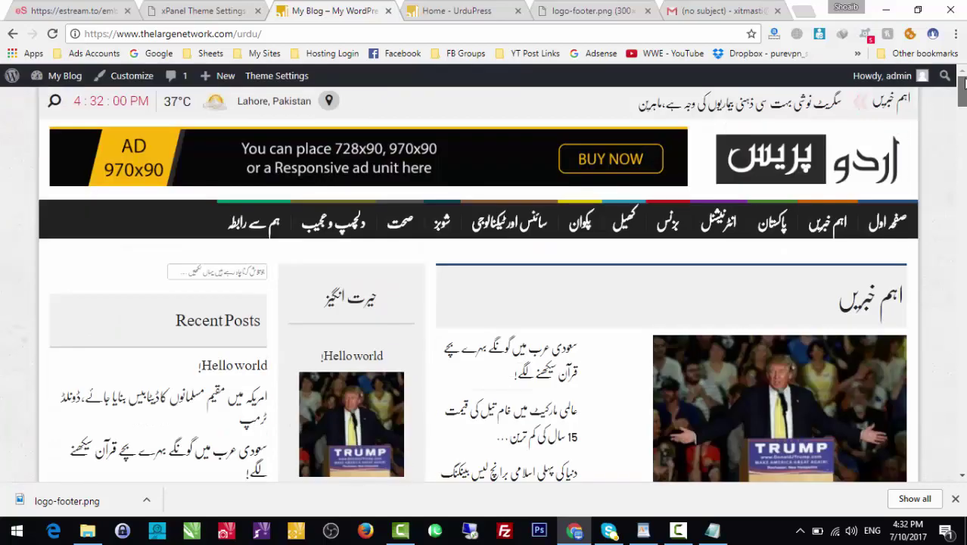
{"action": "left_click", "coordinate": [231, 7]}
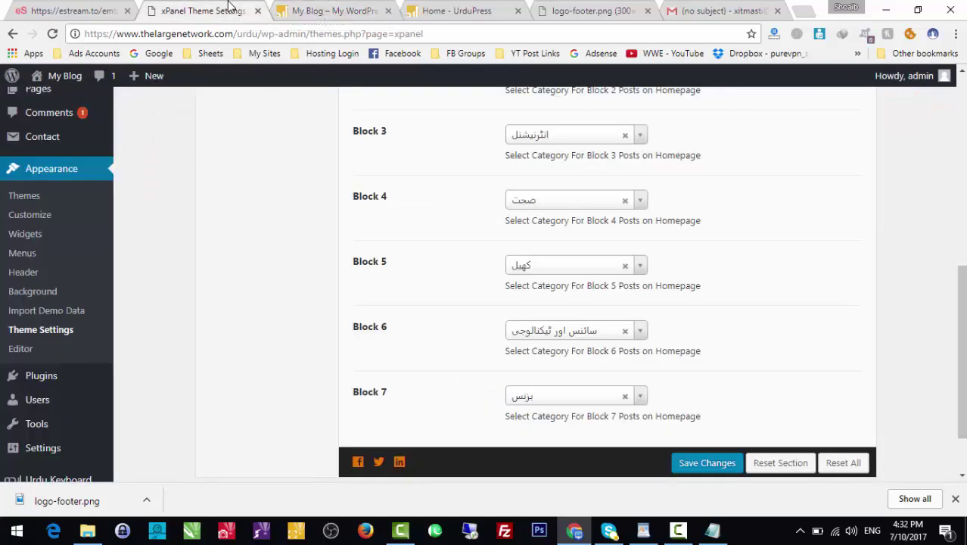
{"action": "scroll", "coordinate": [685, 265], "scroll_direction": "up", "scroll_amount": 5}
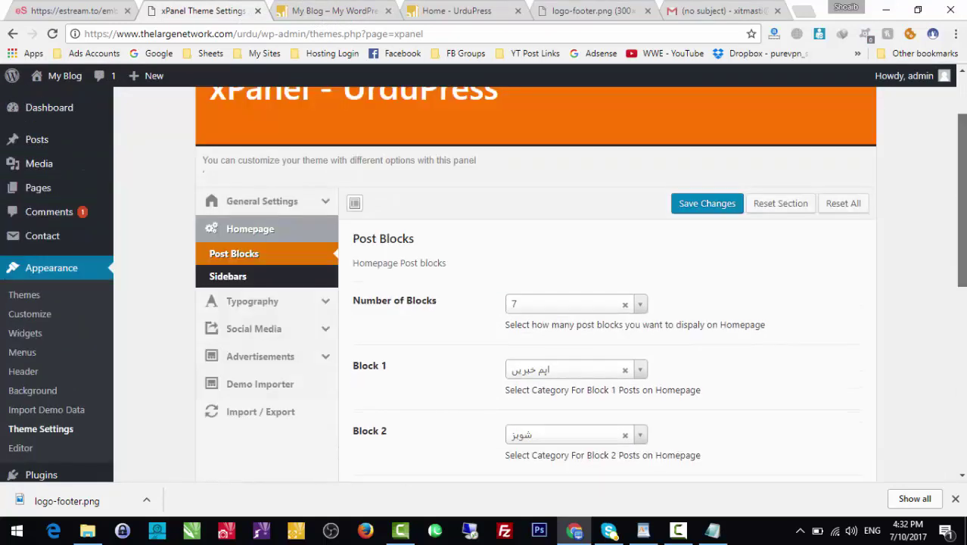
Review the Typography settings for Headings, Footer Widgets, Paragraphs, Menu and News Ticker.
{"action": "left_click", "coordinate": [244, 310]}
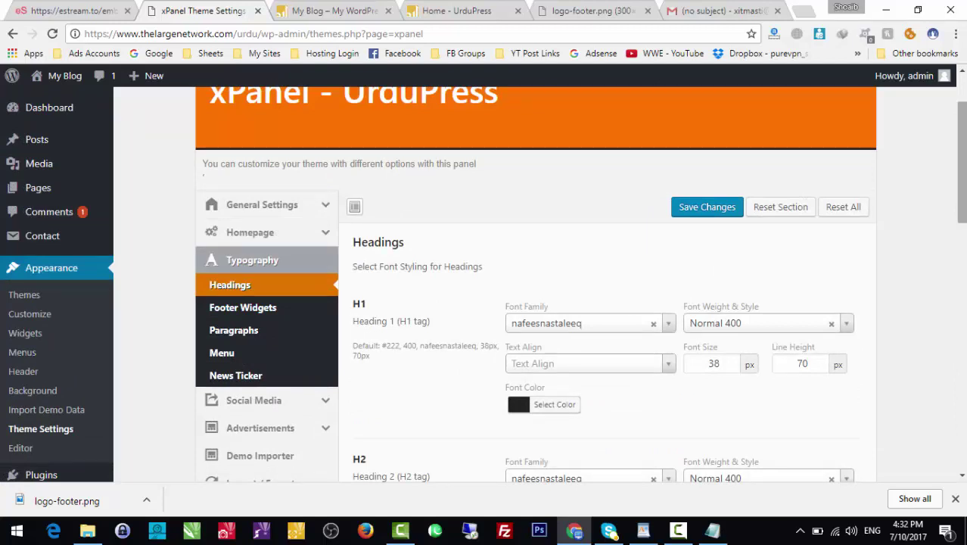
{"action": "scroll", "coordinate": [516, 380], "scroll_direction": "down", "scroll_amount": 2}
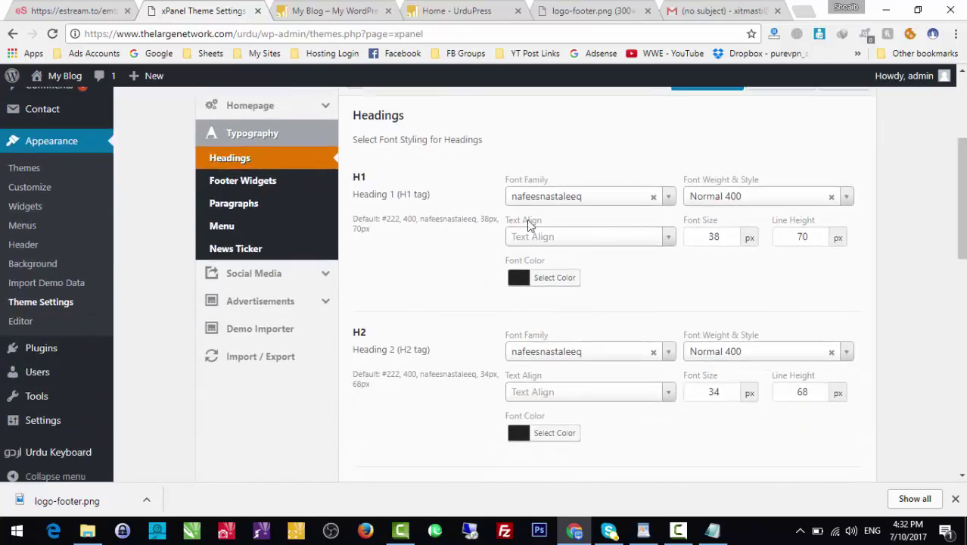
{"action": "left_click", "coordinate": [242, 181]}
{"action": "left_click", "coordinate": [250, 204]}
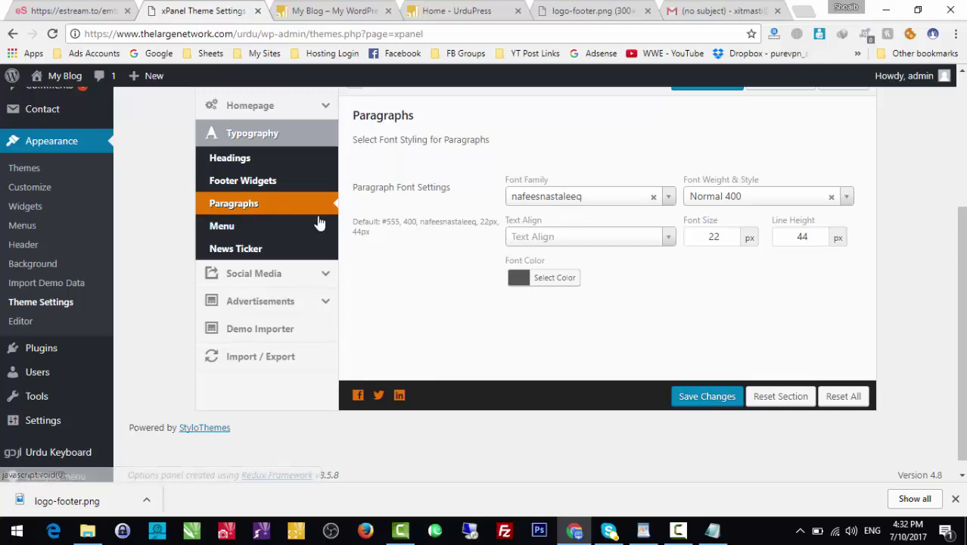
{"action": "left_click", "coordinate": [297, 223]}
{"action": "left_click", "coordinate": [295, 249]}
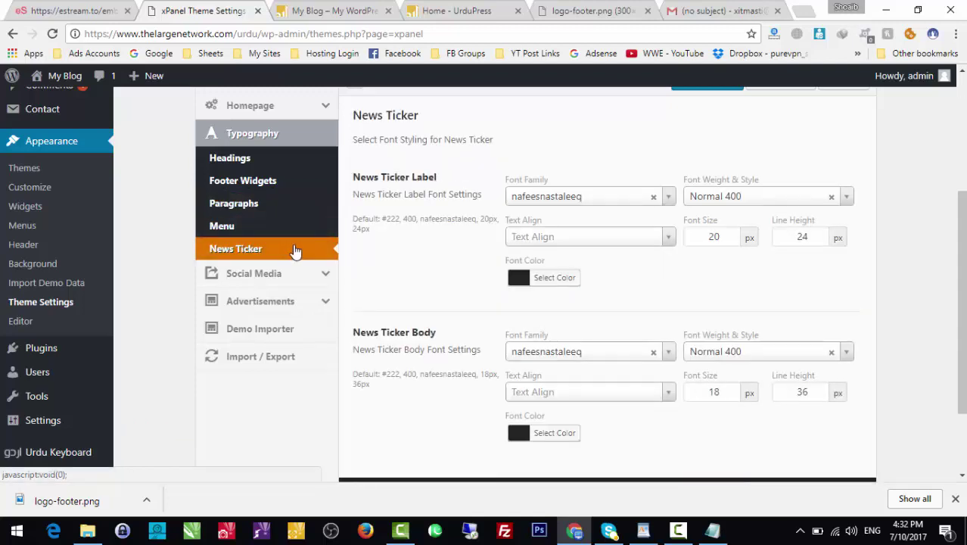
Review the Social Media profile URL settings and the header and below-post ad codes under Manage Ads.
{"action": "left_click", "coordinate": [242, 275]}
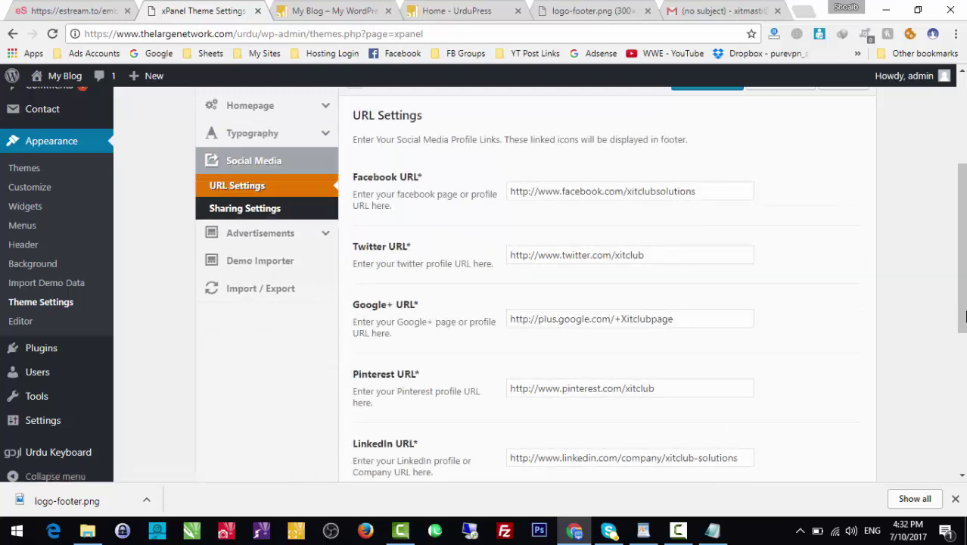
{"action": "left_click_drag", "start_coordinate": [963, 318], "coordinate": [962, 280]}
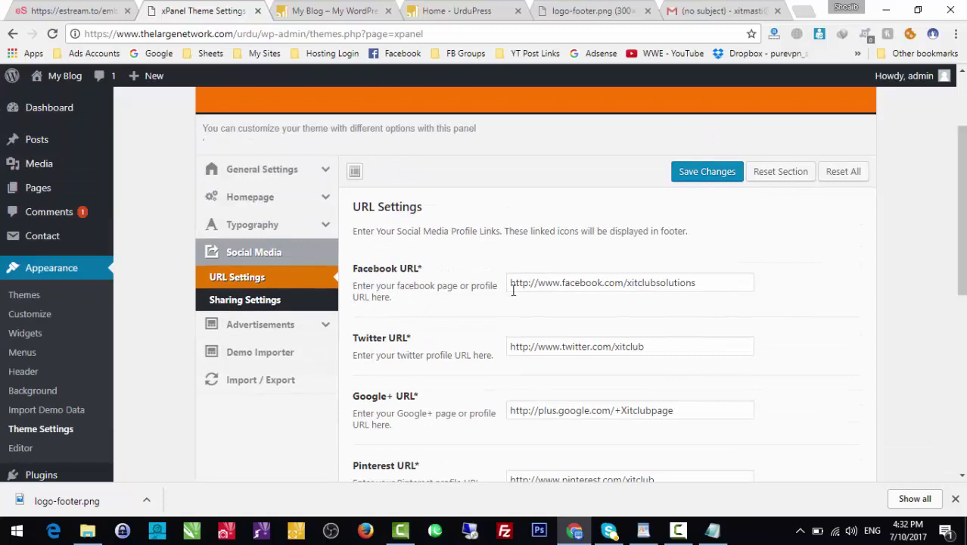
{"action": "left_click", "coordinate": [266, 329]}
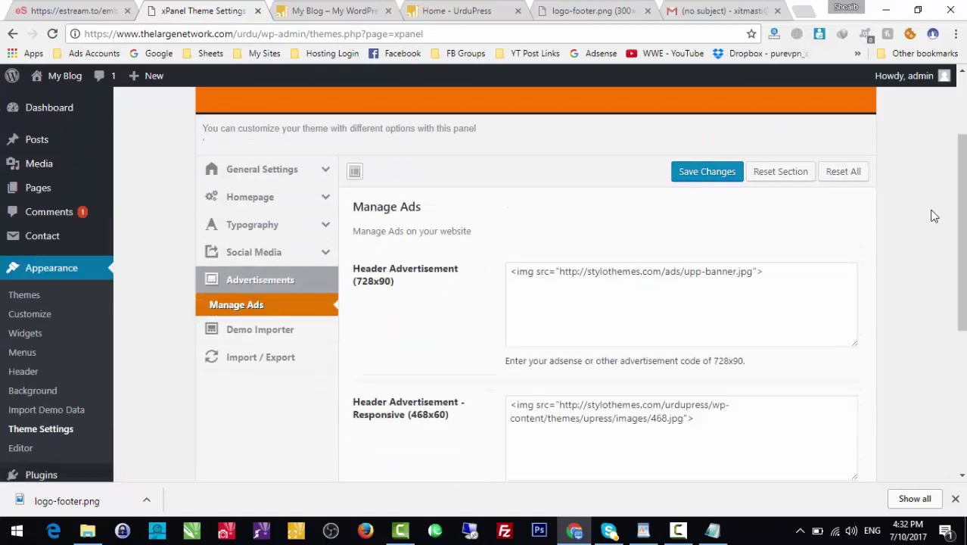
{"action": "scroll", "coordinate": [933, 217], "scroll_direction": "down", "scroll_amount": 2}
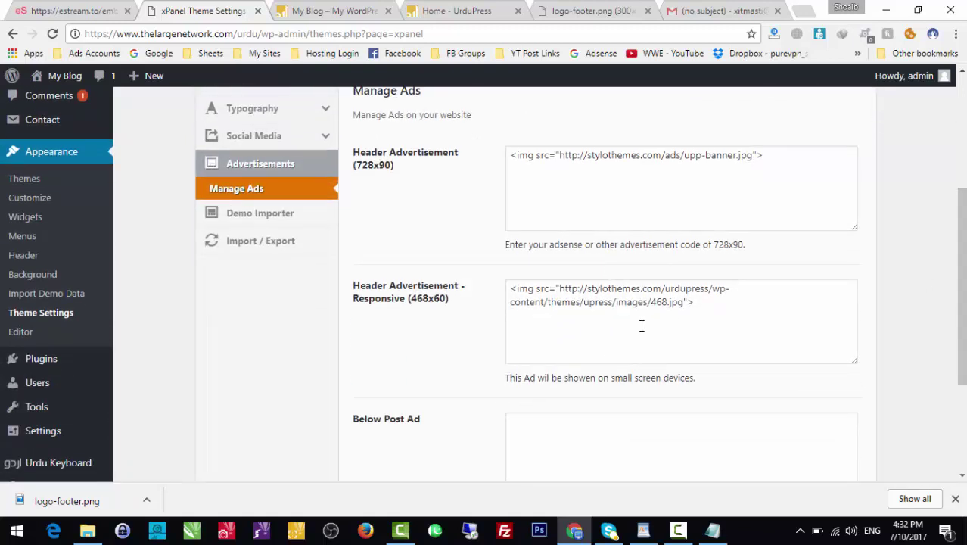
{"action": "scroll", "coordinate": [851, 193], "scroll_direction": "down", "scroll_amount": 2}
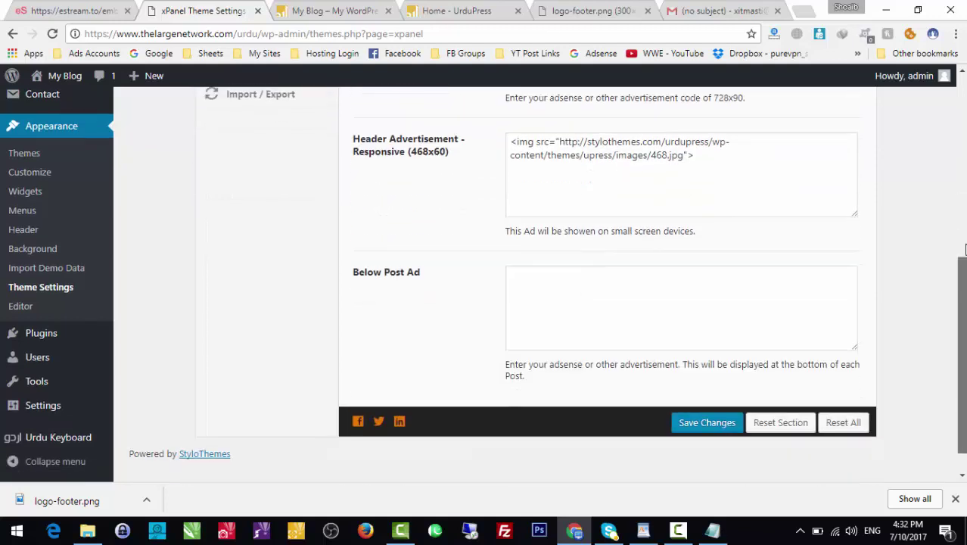
{"action": "scroll", "coordinate": [846, 189], "scroll_direction": "up", "scroll_amount": 4}
Examine the Demo Importer, the import options from file and from URL, and the settings export URL.
{"action": "left_click", "coordinate": [309, 303]}
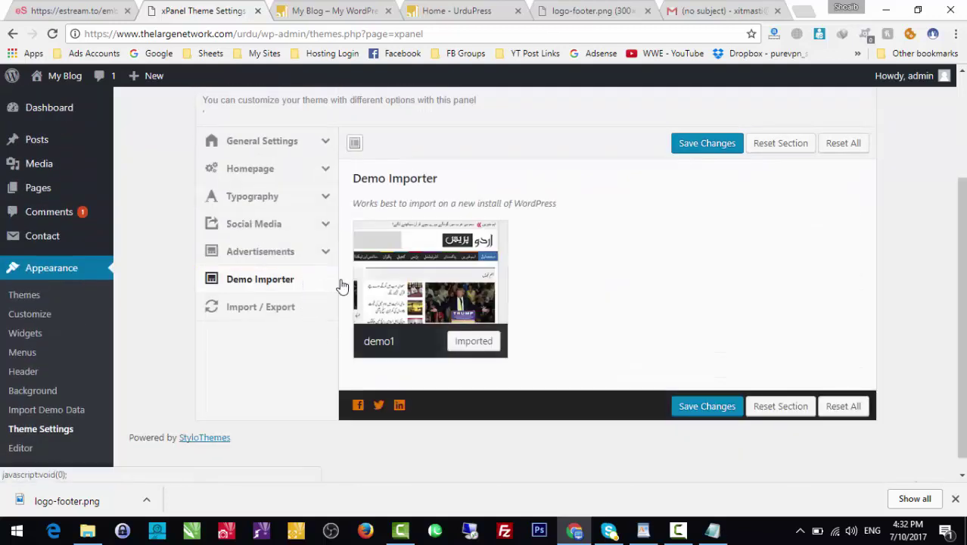
{"action": "left_click", "coordinate": [282, 309]}
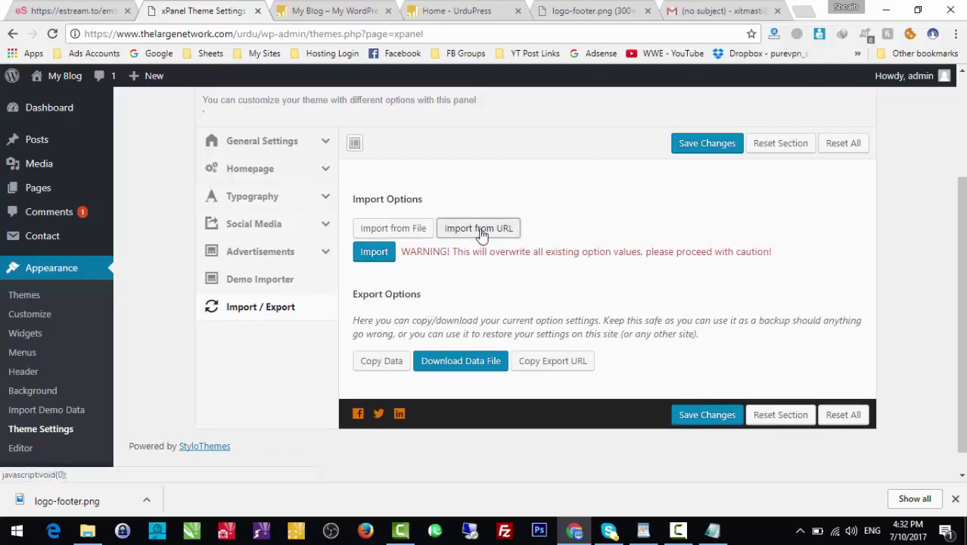
{"action": "left_click", "coordinate": [461, 226]}
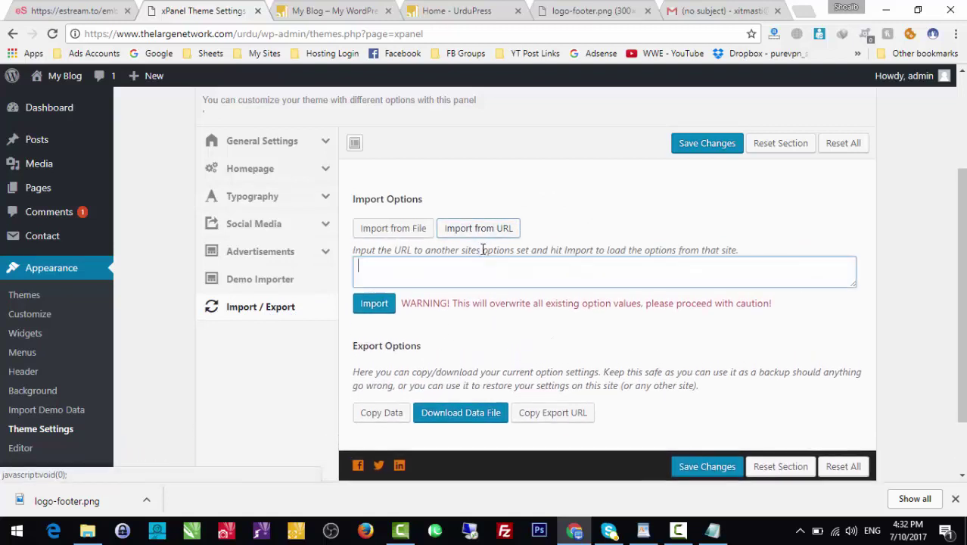
{"action": "left_click", "coordinate": [401, 228]}
{"action": "left_click", "coordinate": [429, 277]}
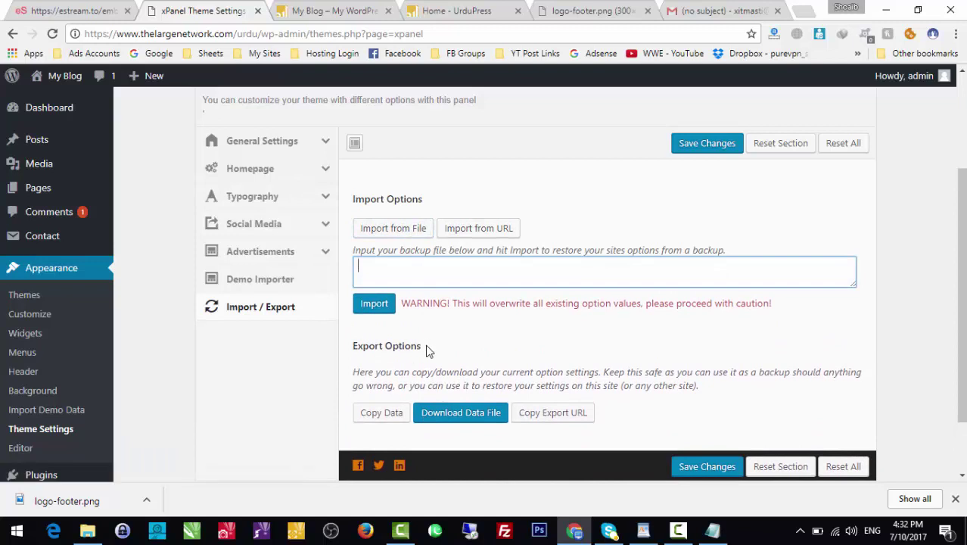
{"action": "left_click", "coordinate": [530, 421]}
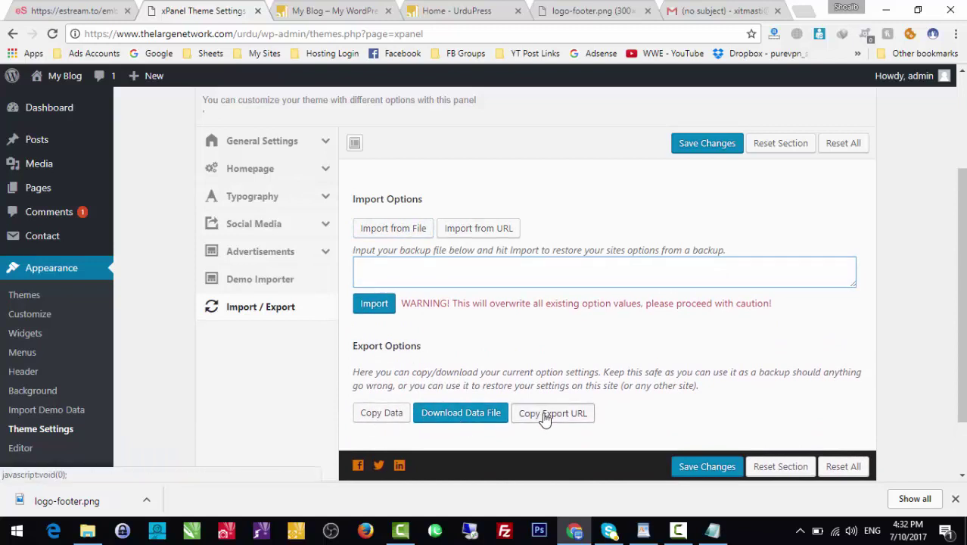
{"action": "left_click", "coordinate": [500, 392]}
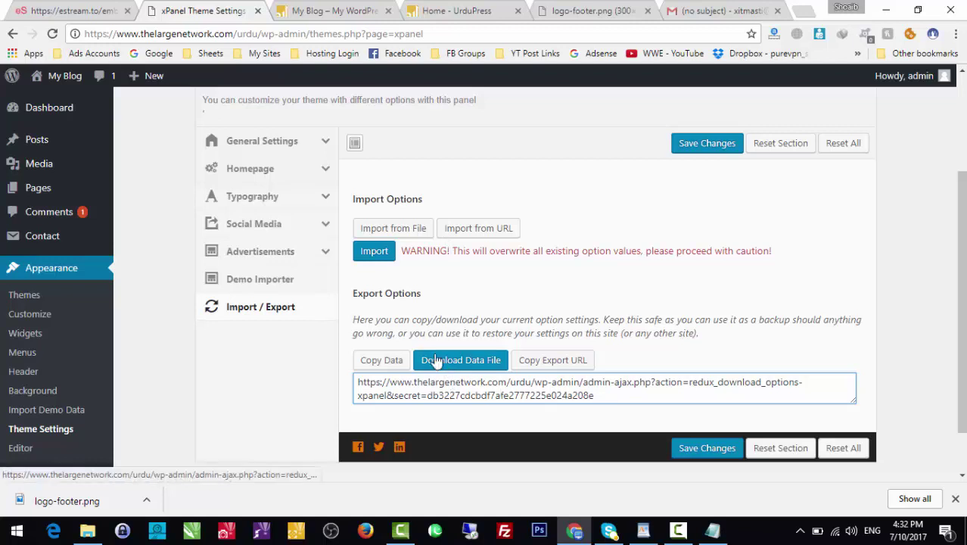
Look over the blog's front page, from the header through the post blocks and sidebars.
{"action": "left_click", "coordinate": [339, 9]}
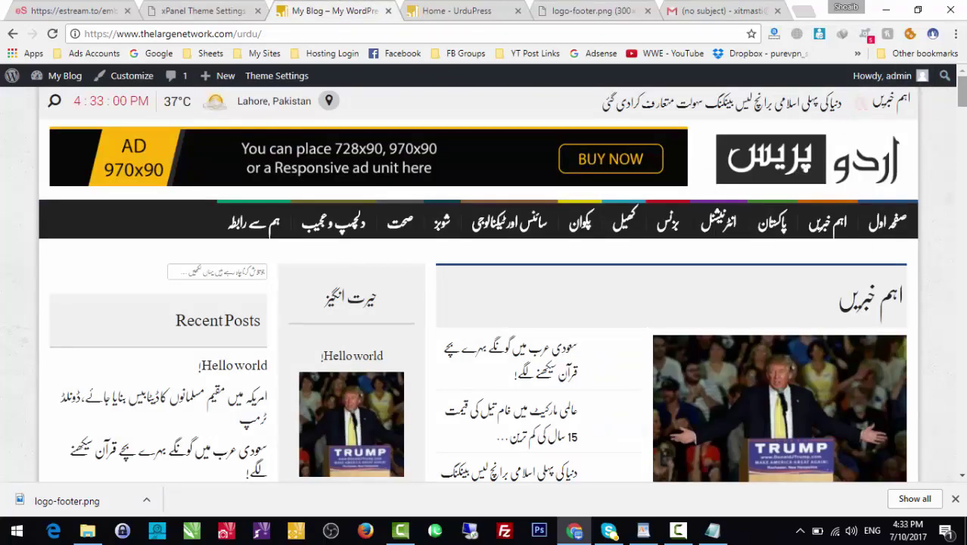
{"action": "scroll", "coordinate": [623, 112], "scroll_direction": "down", "scroll_amount": 3}
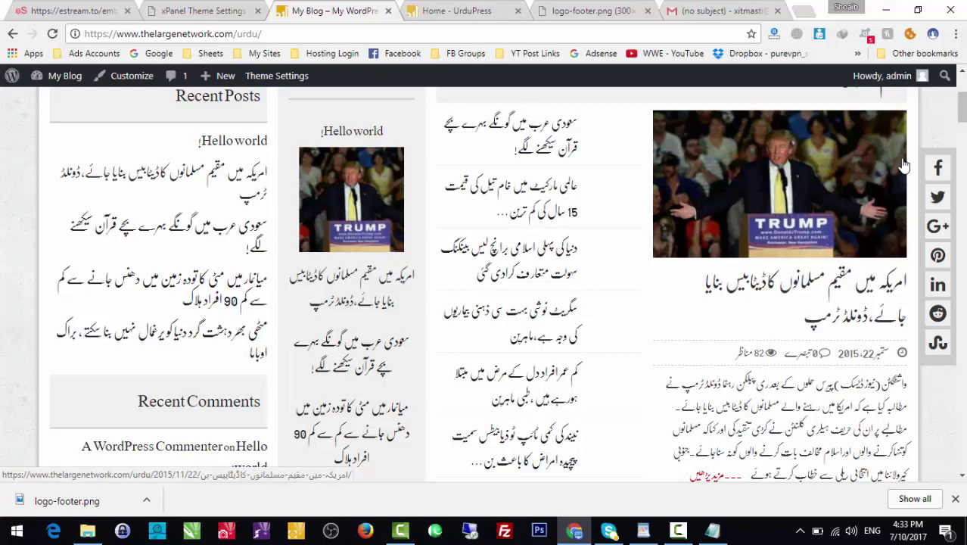
{"action": "scroll", "coordinate": [533, 127], "scroll_direction": "down", "scroll_amount": 5}
{"action": "scroll", "coordinate": [484, 287], "scroll_direction": "down", "scroll_amount": 5}
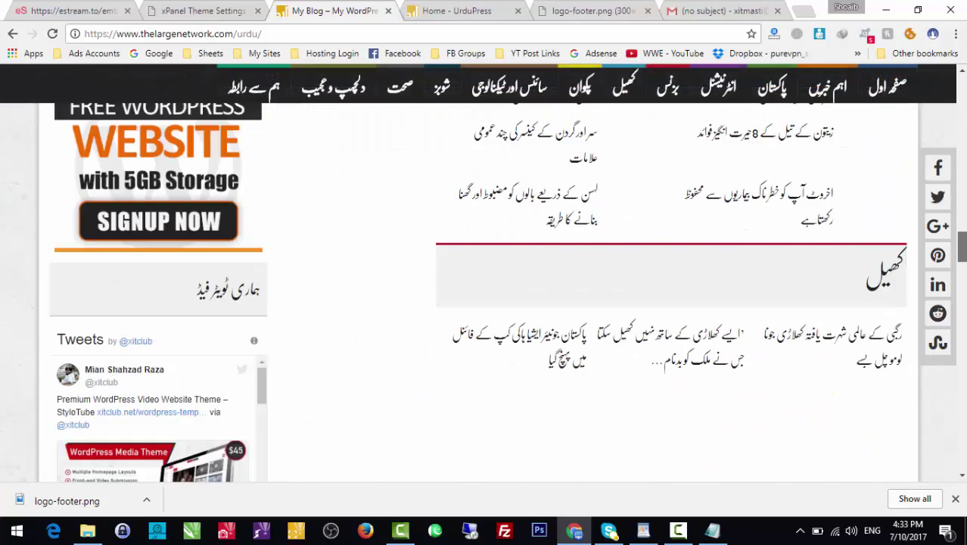
{"action": "scroll", "coordinate": [958, 354], "scroll_direction": "down", "scroll_amount": 10}
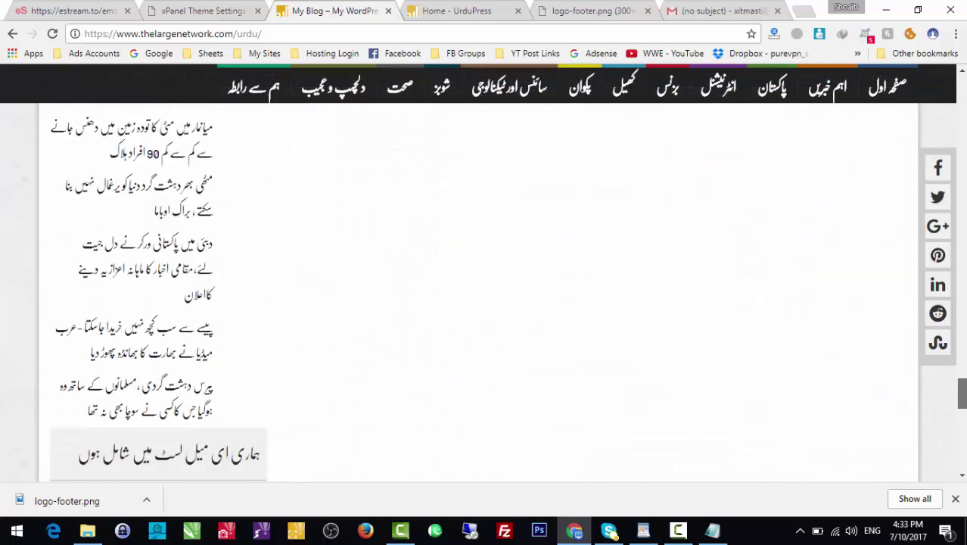
{"action": "scroll", "coordinate": [938, 227], "scroll_direction": "up", "scroll_amount": 10}
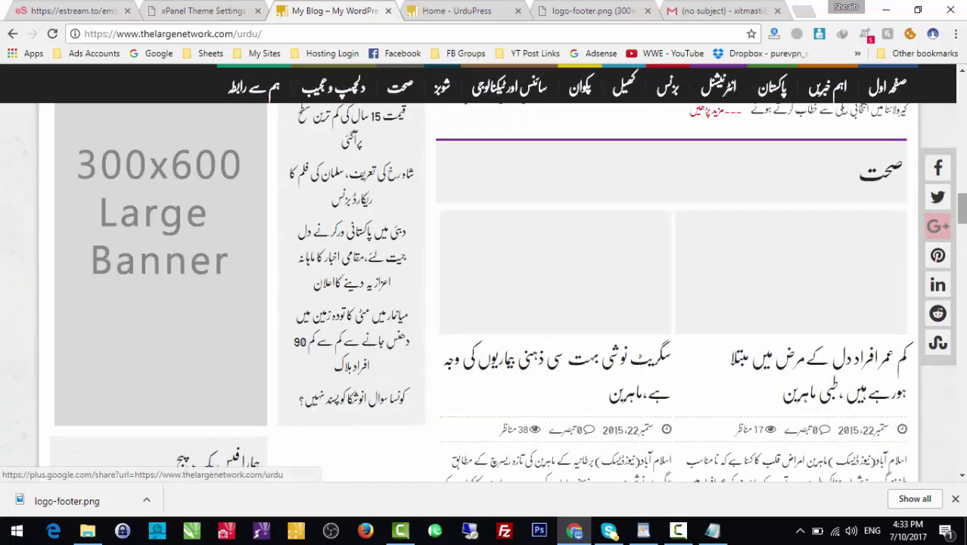
{"action": "scroll", "coordinate": [963, 174], "scroll_direction": "up", "scroll_amount": 5}
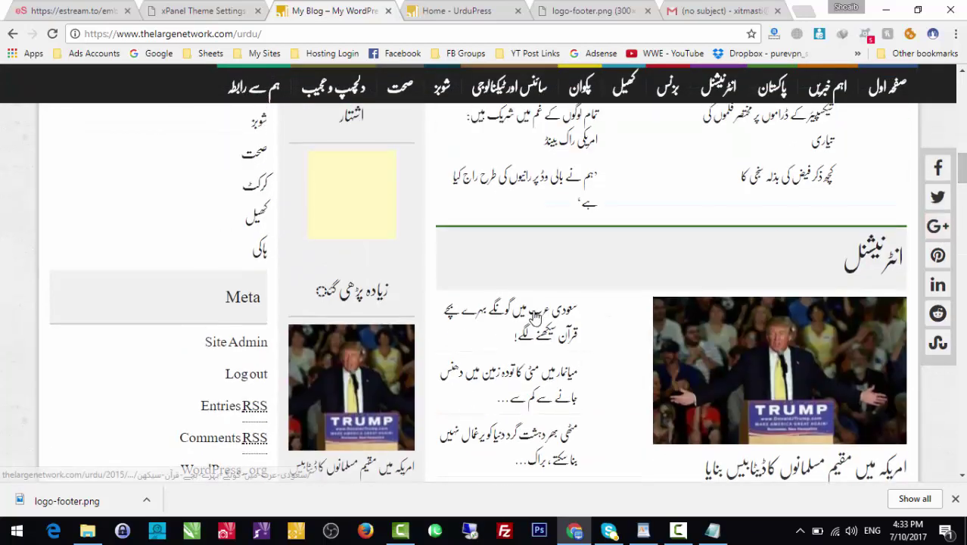
Open the post with the featured image in the blog's most-read sidebar widget, dismiss the downloads bar and look through the article.
{"action": "left_click", "coordinate": [368, 357]}
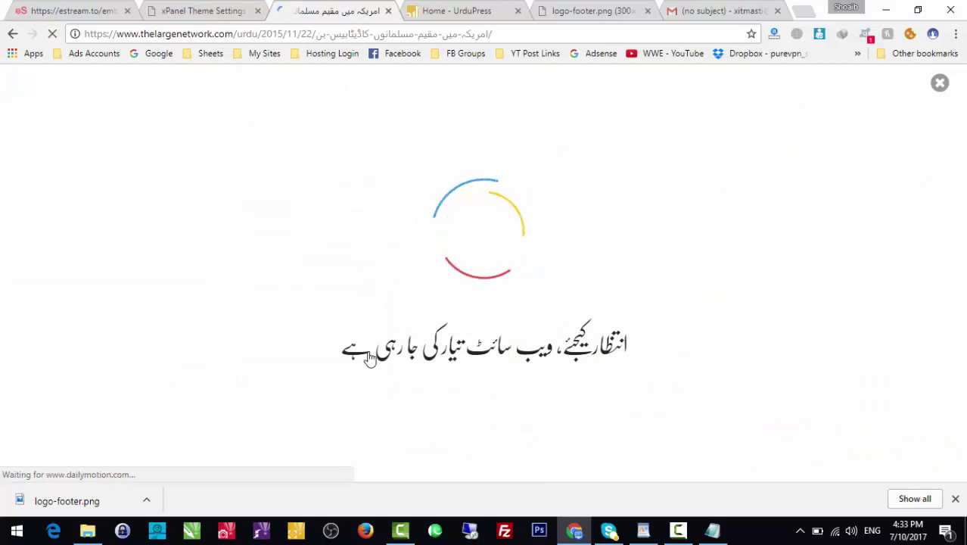
{"action": "left_click", "coordinate": [956, 499]}
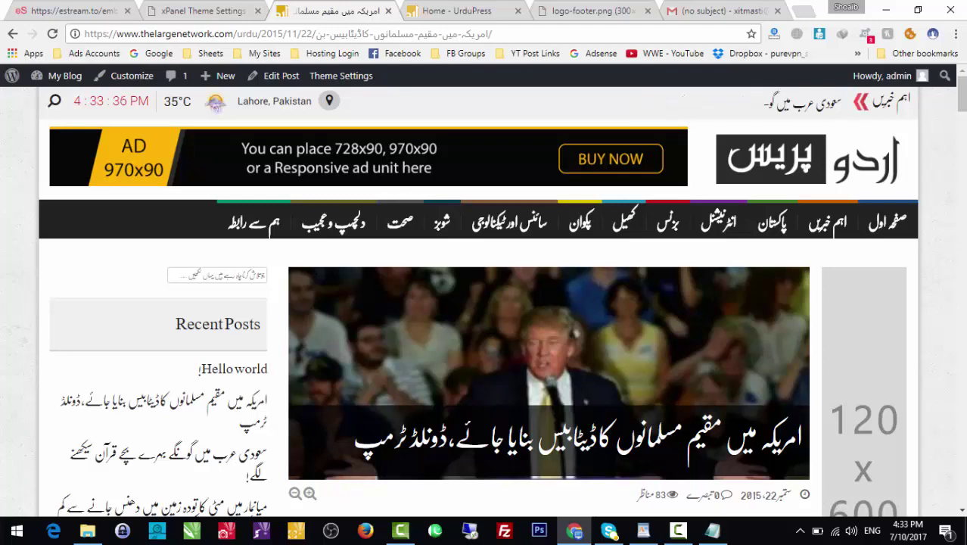
{"action": "scroll", "coordinate": [484, 303], "scroll_direction": "down", "scroll_amount": 10}
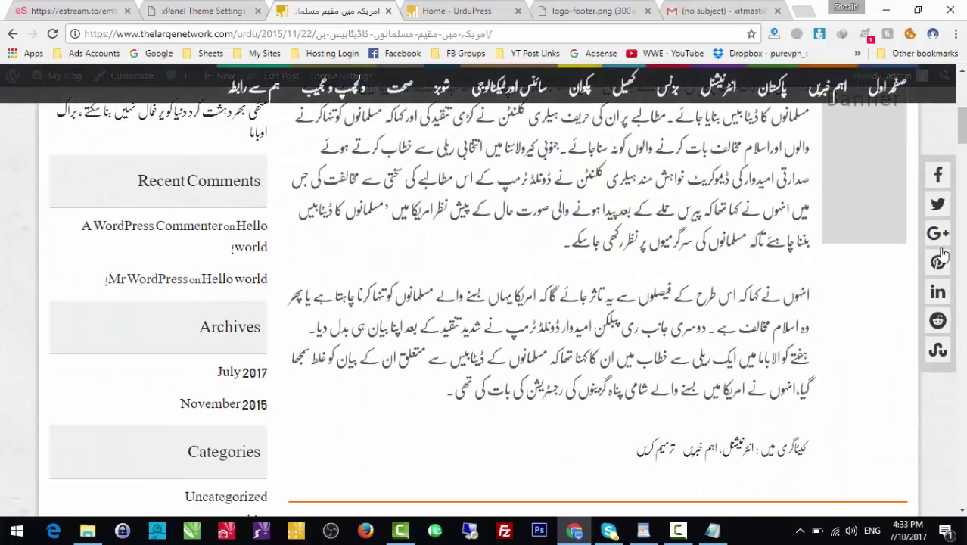
Look through the open article from its header and featured image down to the related posts and sidebar banners.
{"action": "left_click_drag", "start_coordinate": [962, 125], "coordinate": [963, 81]}
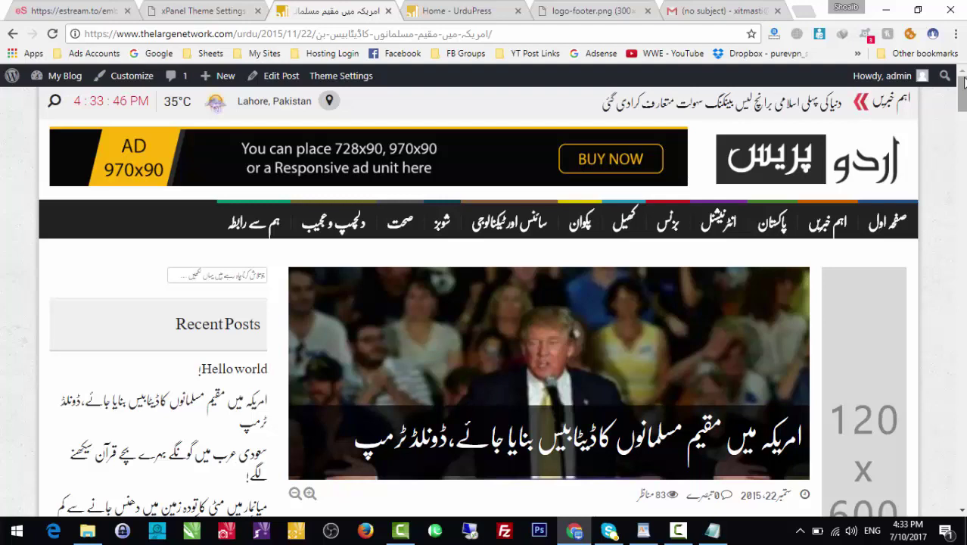
{"action": "scroll", "coordinate": [964, 81], "scroll_direction": "down", "scroll_amount": 9}
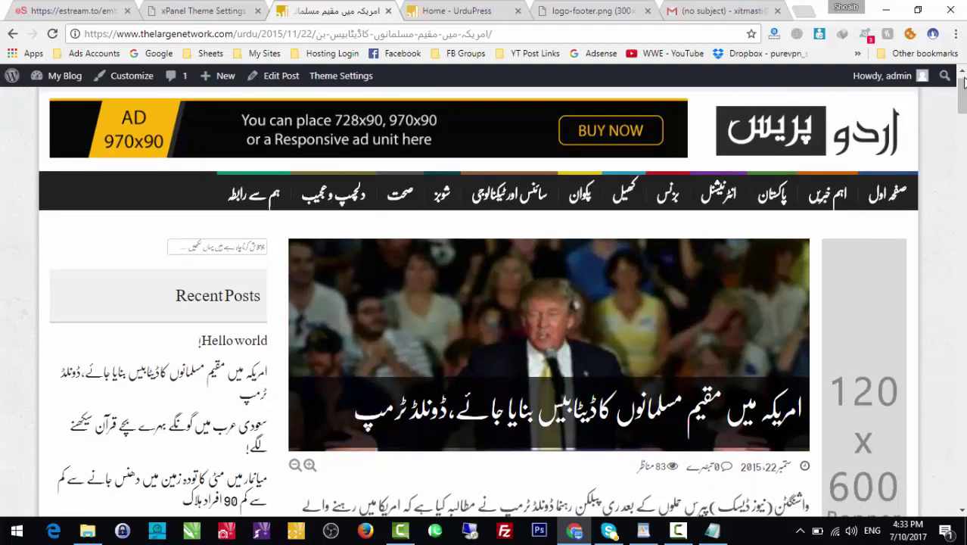
{"action": "scroll", "coordinate": [963, 81], "scroll_direction": "down", "scroll_amount": 8}
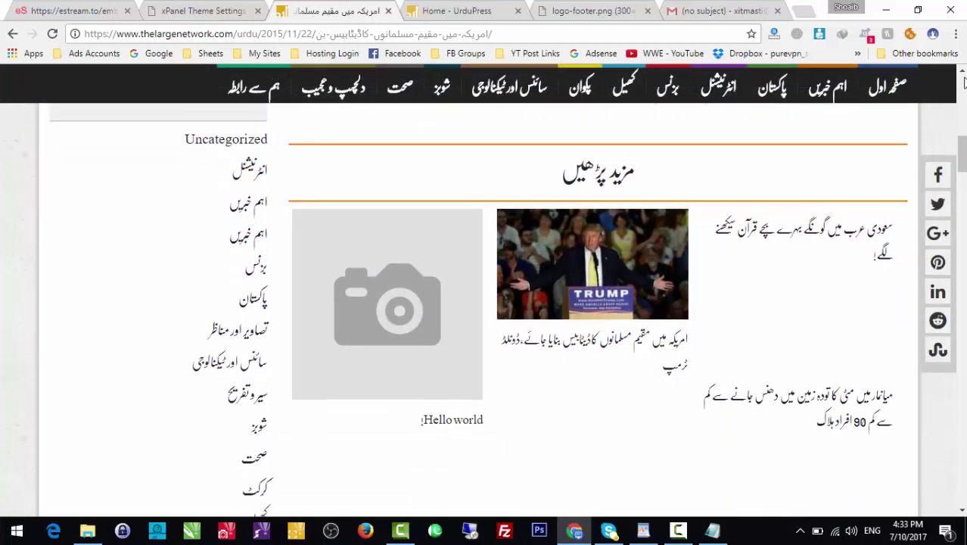
{"action": "scroll", "coordinate": [963, 81], "scroll_direction": "down", "scroll_amount": 8}
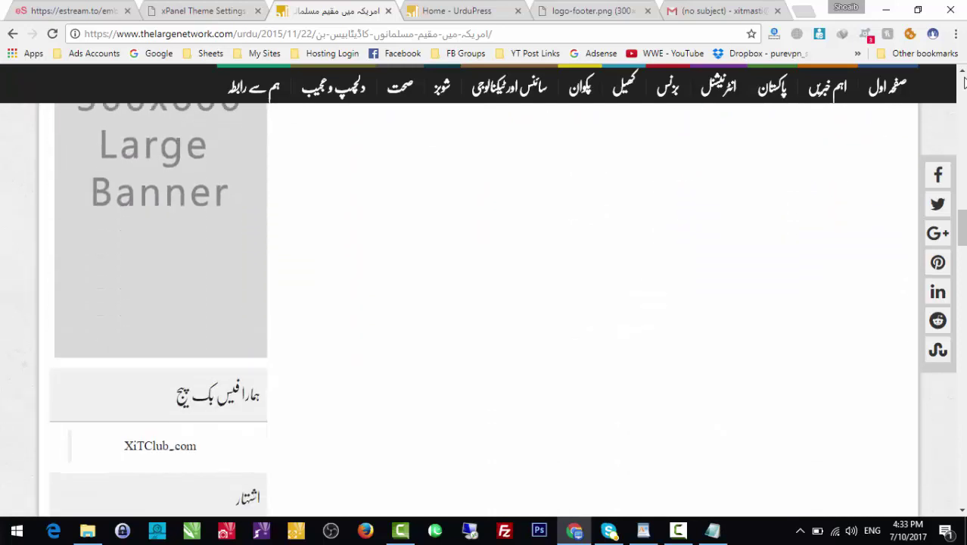
{"action": "scroll", "coordinate": [964, 81], "scroll_direction": "down", "scroll_amount": 4}
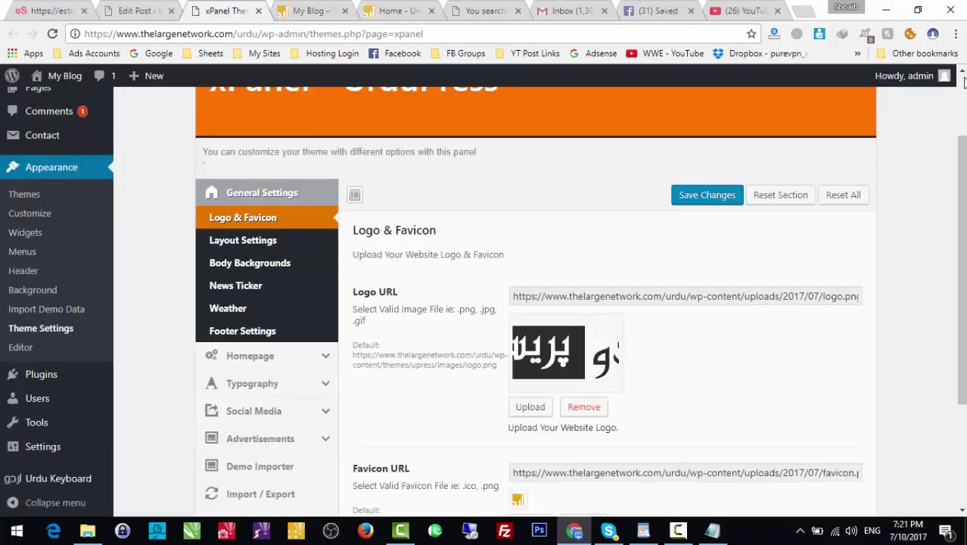
Return to the blog's front page and look over its post blocks and sidebars from the header down to the lower section.
{"action": "scroll", "coordinate": [963, 81], "scroll_direction": "up", "scroll_amount": 2}
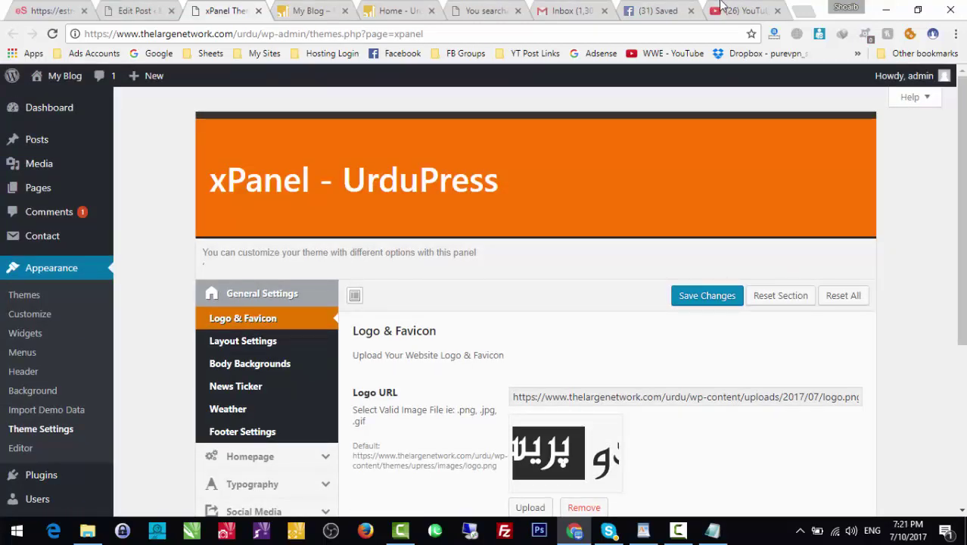
{"action": "left_click", "coordinate": [343, 6]}
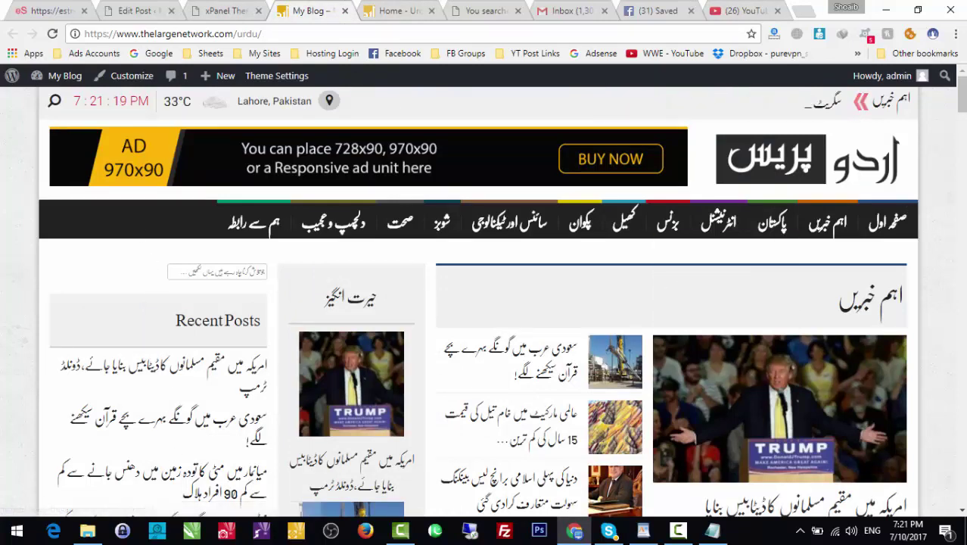
{"action": "scroll", "coordinate": [655, 278], "scroll_direction": "down", "scroll_amount": 5}
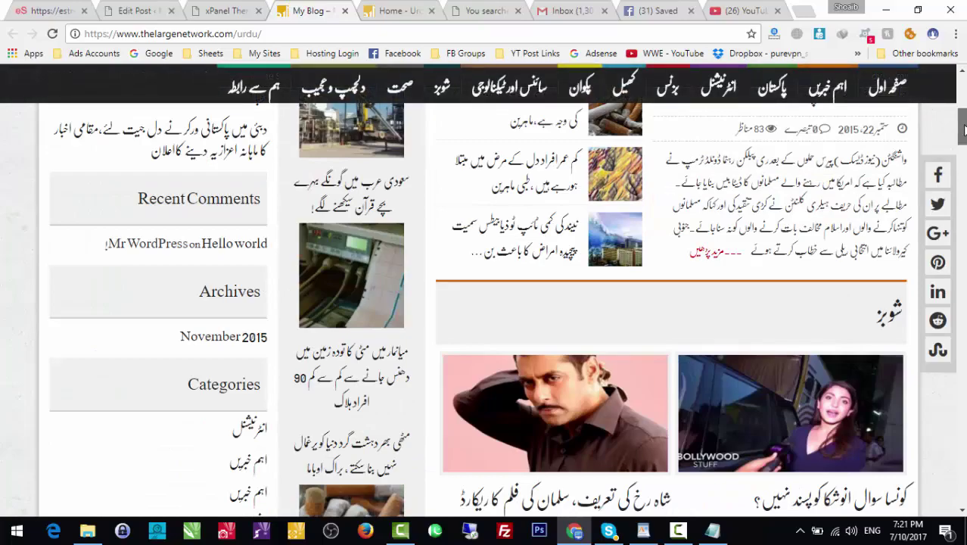
{"action": "left_click_drag", "start_coordinate": [962, 128], "coordinate": [963, 79]}
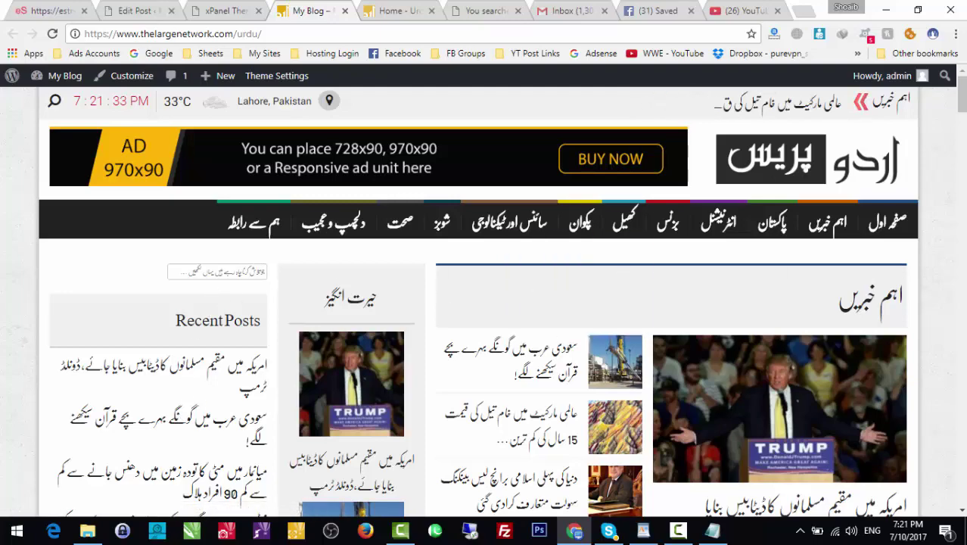
{"action": "scroll", "coordinate": [932, 264], "scroll_direction": "down", "scroll_amount": 3}
{"action": "scroll", "coordinate": [483, 309], "scroll_direction": "down", "scroll_amount": 15}
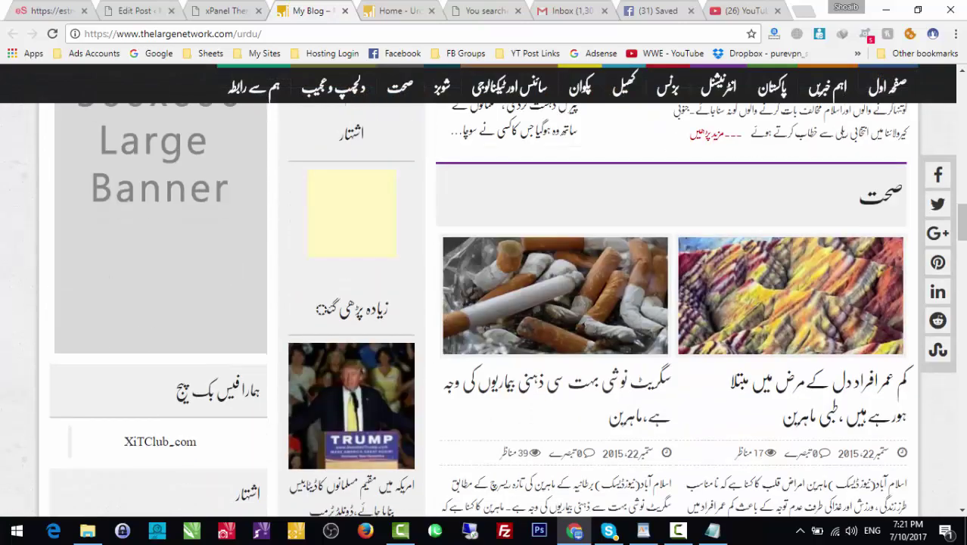
{"action": "mouse_move", "coordinate": [964, 216]}
{"action": "left_mouse_down"}
{"action": "mouse_move", "coordinate": [964, 452]}
{"action": "mouse_move", "coordinate": [964, 412]}
{"action": "left_mouse_up"}
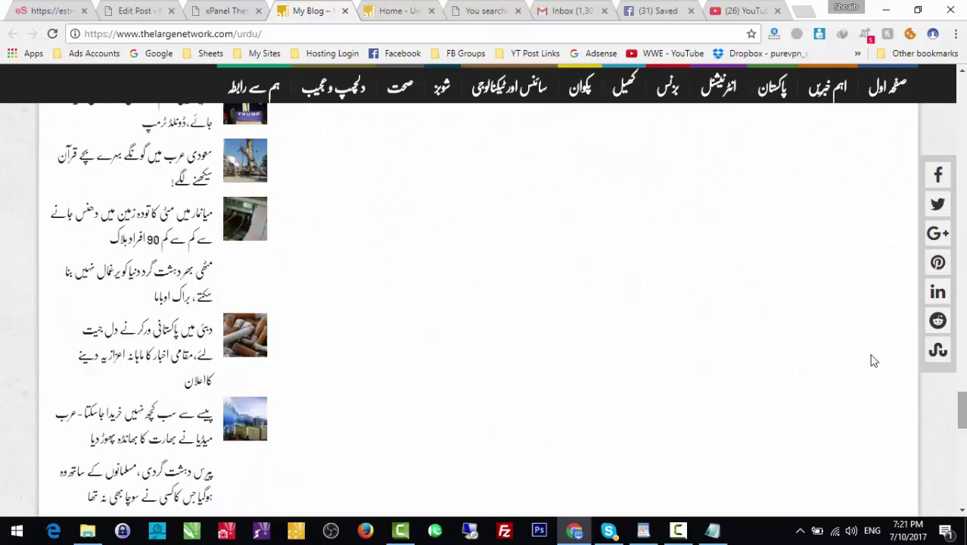
In the theme settings, set the homepage's Number of Blocks to 5 and save the changes.
{"action": "left_click", "coordinate": [204, 7]}
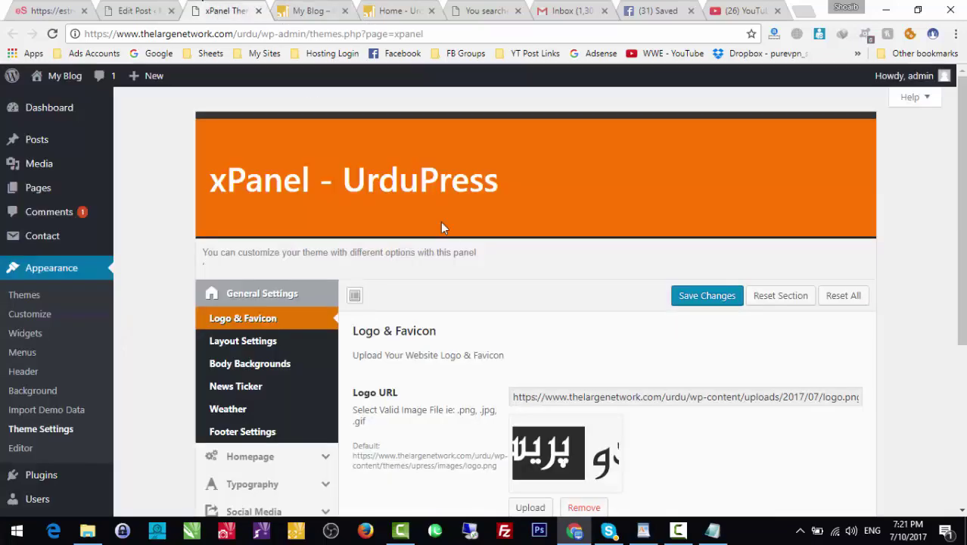
{"action": "left_click", "coordinate": [269, 459]}
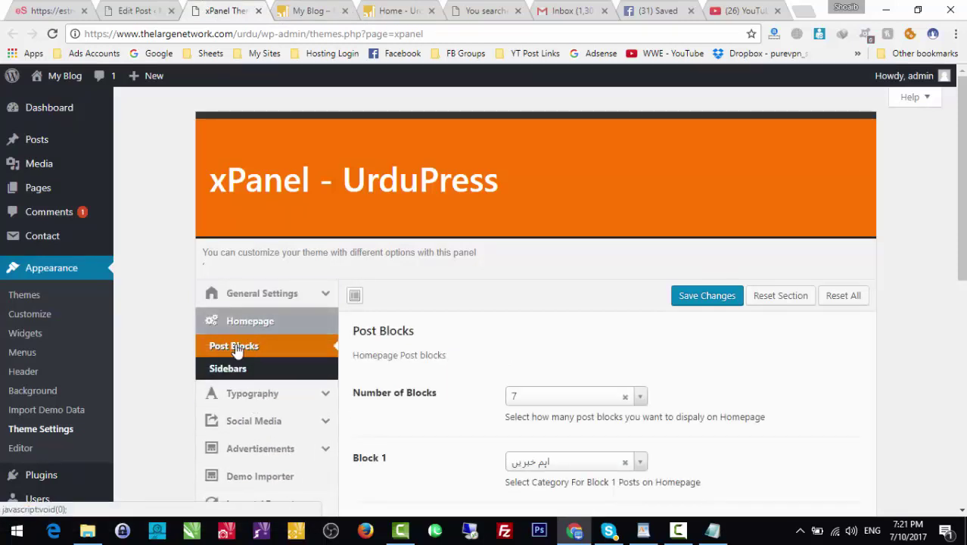
{"action": "scroll", "coordinate": [541, 220], "scroll_direction": "down", "scroll_amount": 3}
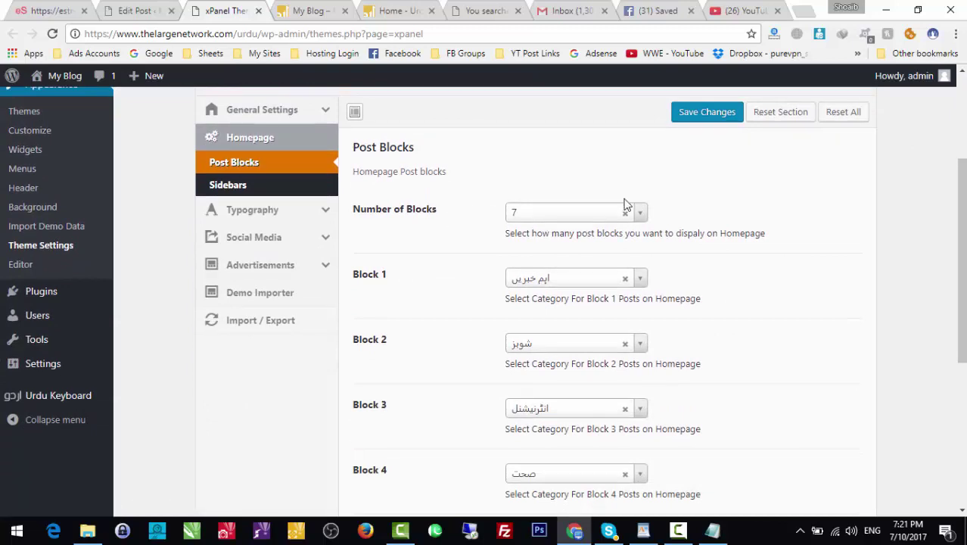
{"action": "left_click", "coordinate": [640, 214]}
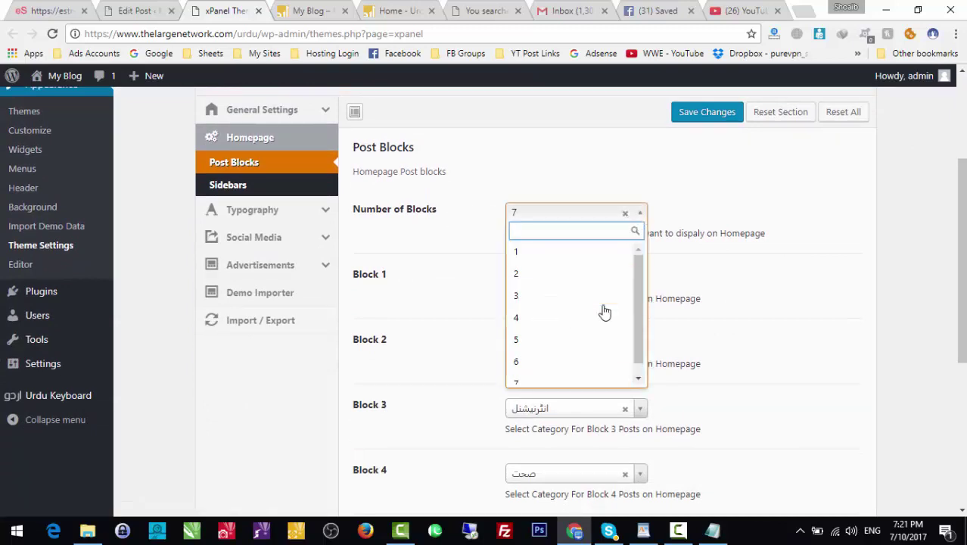
{"action": "left_click", "coordinate": [598, 339]}
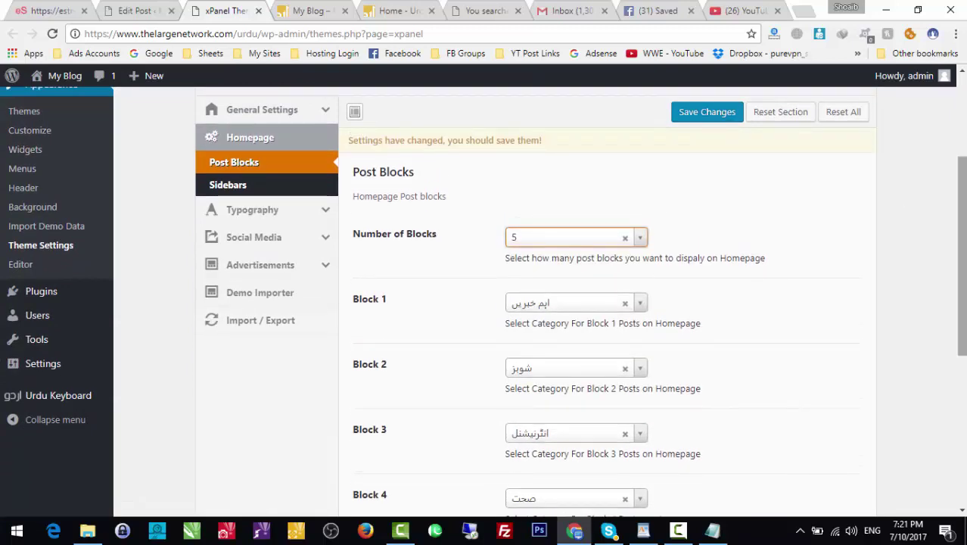
{"action": "scroll", "coordinate": [529, 303], "scroll_direction": "down", "scroll_amount": 5}
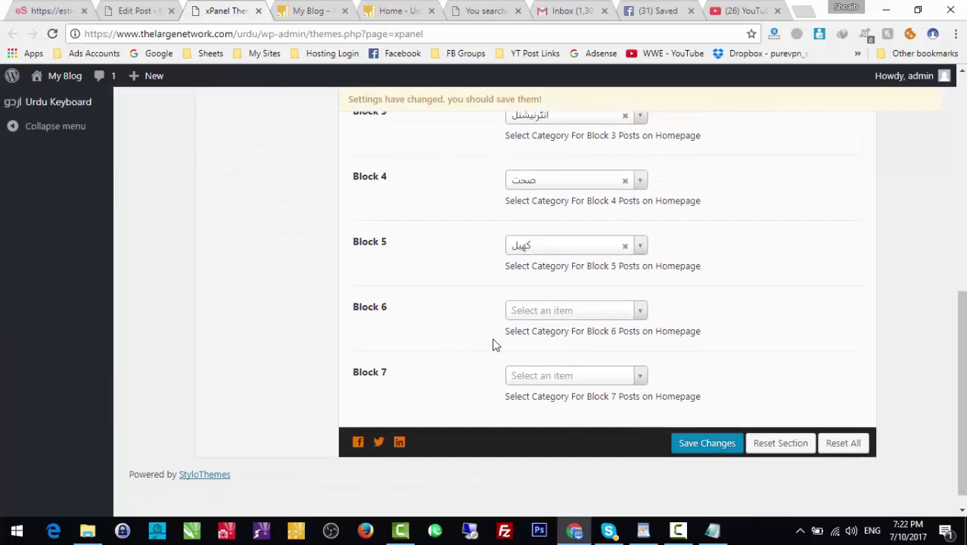
{"action": "left_click", "coordinate": [702, 444]}
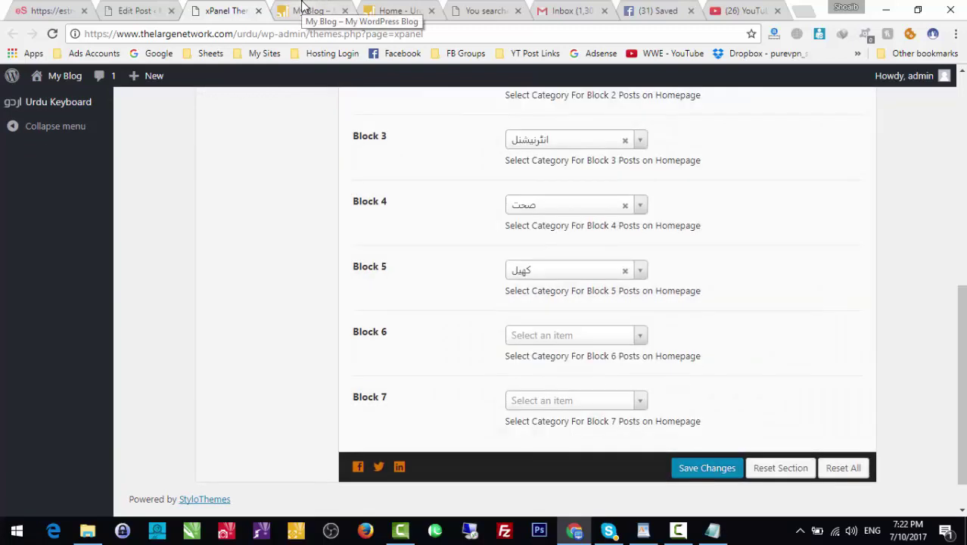
Reload the blog's front page and review the homepage Post Blocks settings while it loads.
{"action": "left_click", "coordinate": [302, 9]}
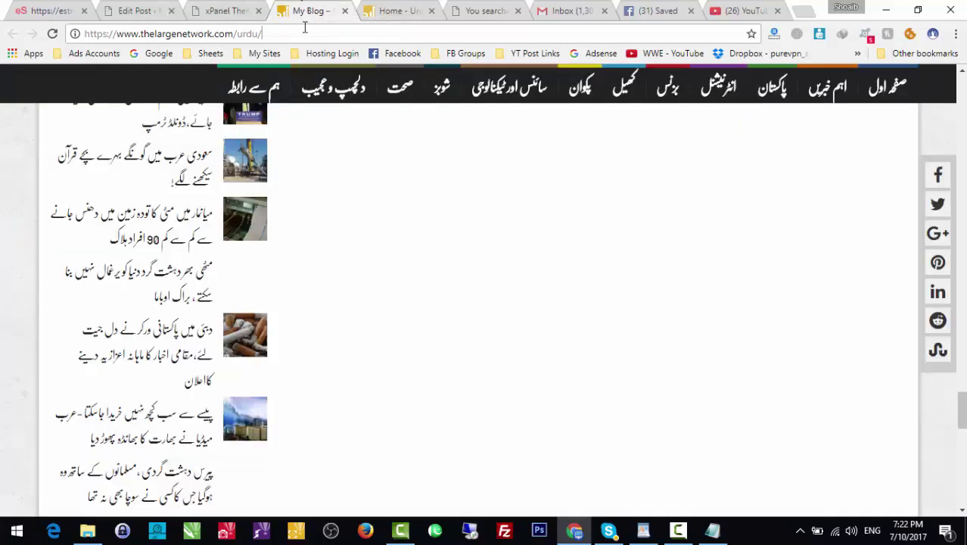
{"action": "key", "text": "Return"}
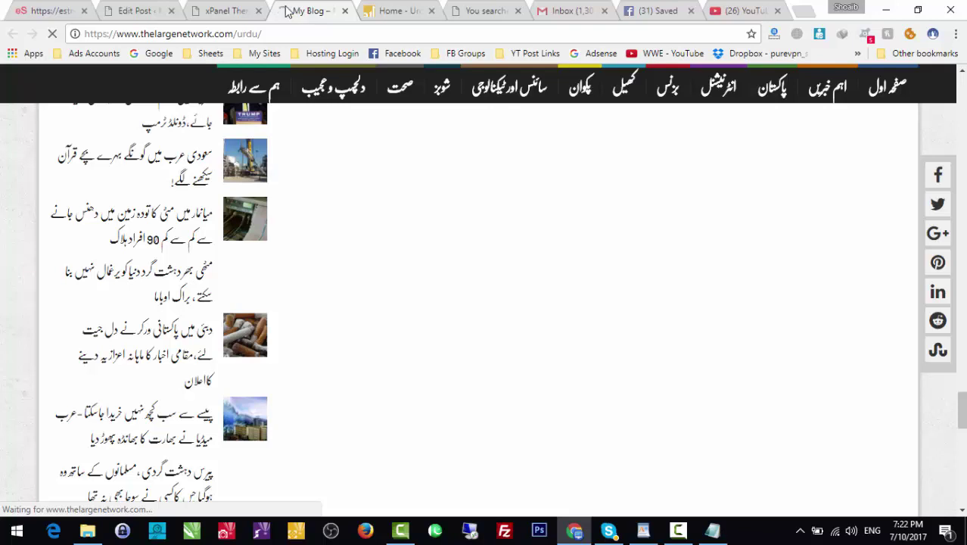
{"action": "left_click", "coordinate": [226, 11]}
{"action": "scroll", "coordinate": [734, 186], "scroll_direction": "up", "scroll_amount": 5}
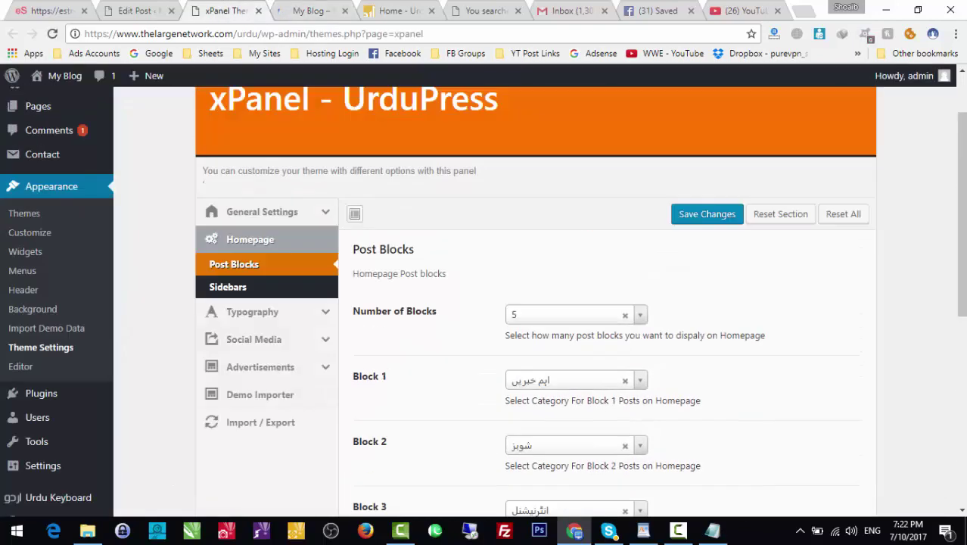
{"action": "left_click", "coordinate": [322, 4]}
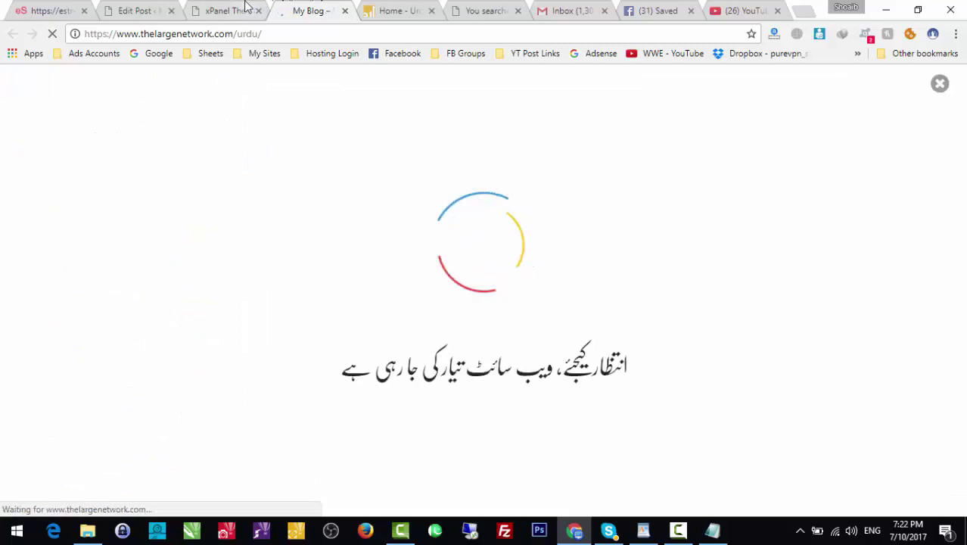
Open the Widgets page in the WordPress admin and look through the Main Sidebar, available and inactive widgets.
{"action": "left_click", "coordinate": [125, 6]}
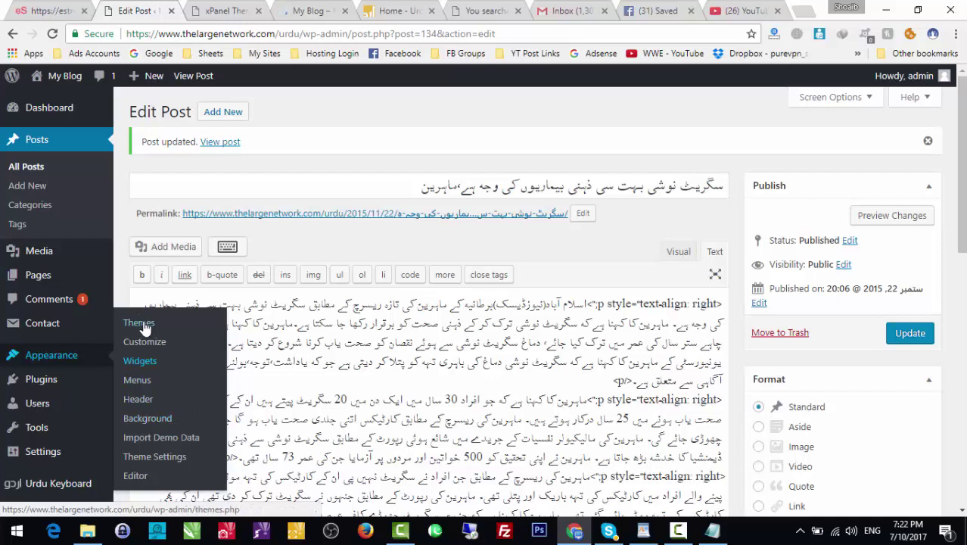
{"action": "left_click", "coordinate": [155, 366]}
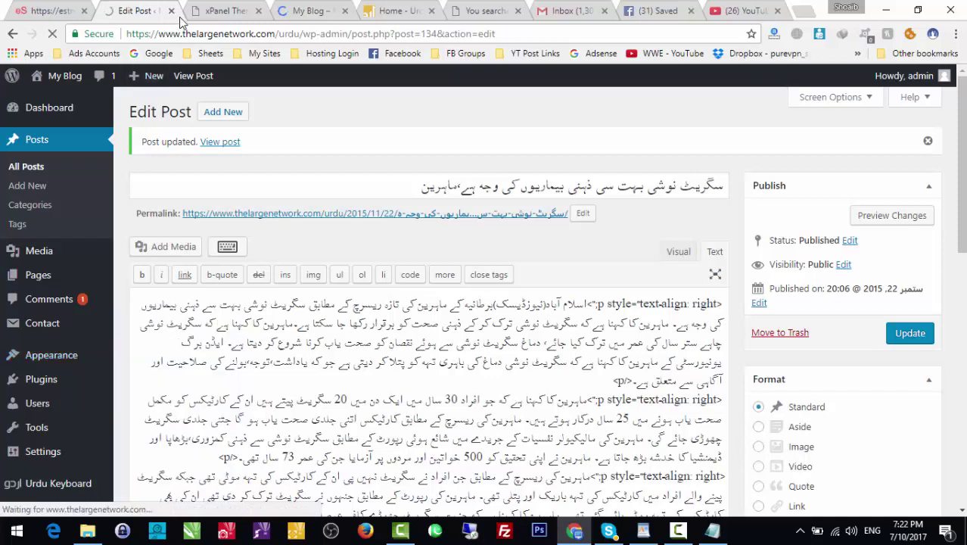
{"action": "left_click", "coordinate": [227, 11]}
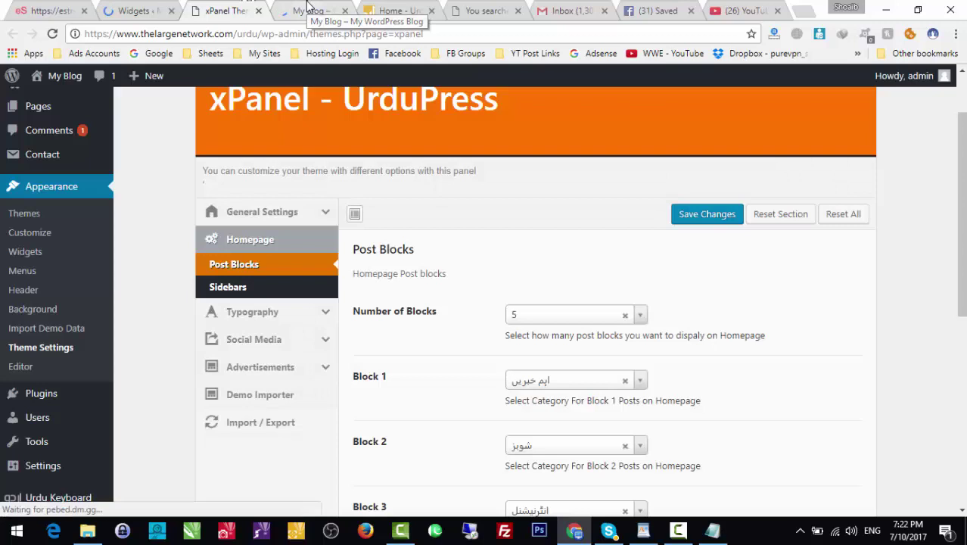
{"action": "left_click", "coordinate": [308, 9]}
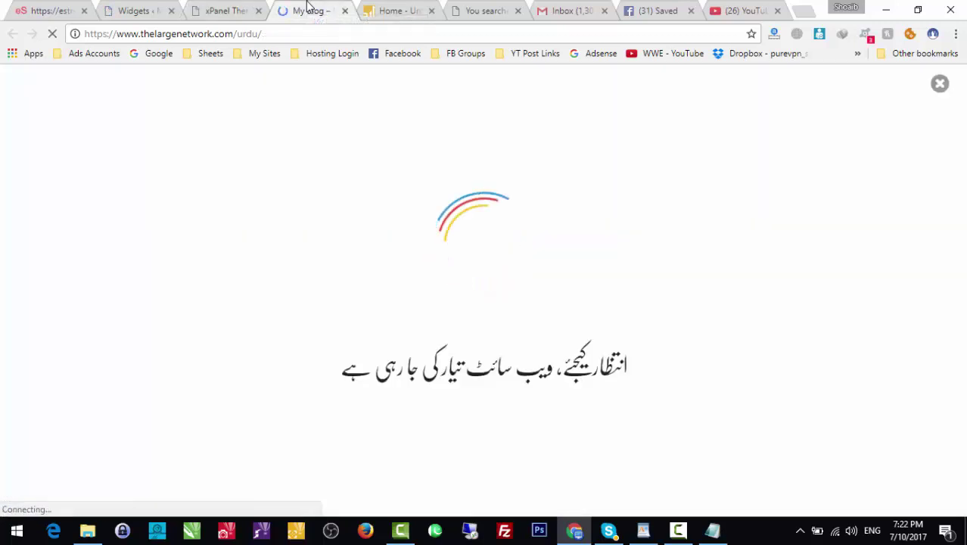
{"action": "left_click", "coordinate": [142, 8]}
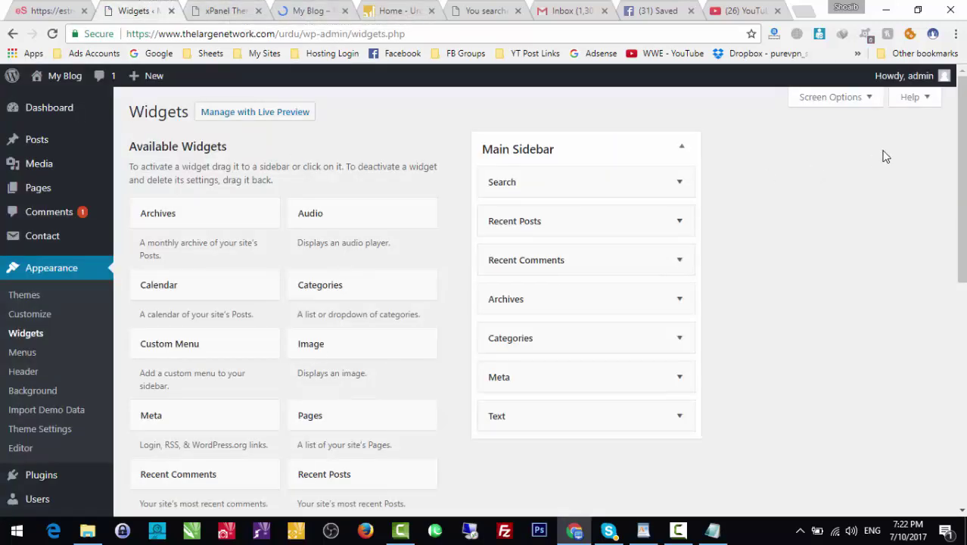
{"action": "left_click_drag", "start_coordinate": [961, 174], "coordinate": [960, 393]}
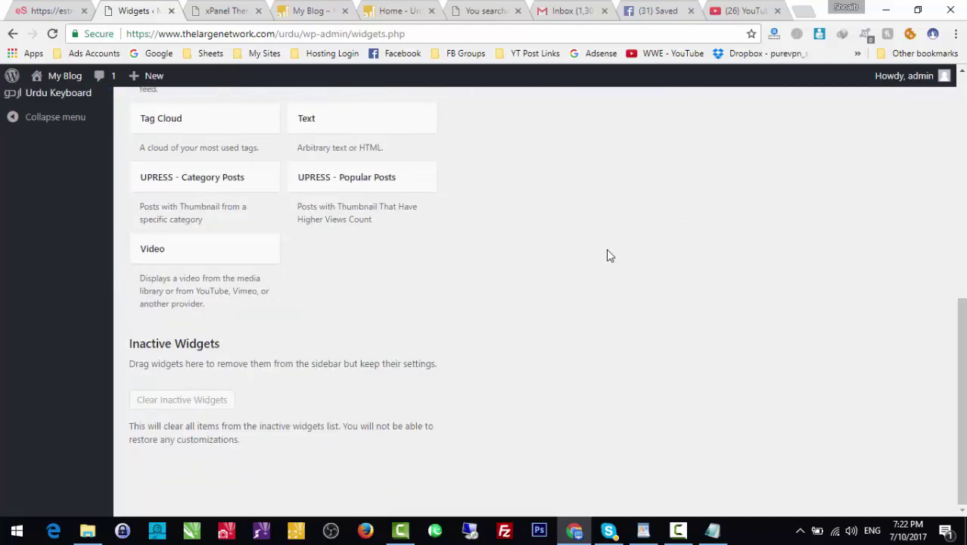
Check the reloaded front page's post blocks and the sidebar's Twitter feed and video widgets.
{"action": "left_click", "coordinate": [260, 7]}
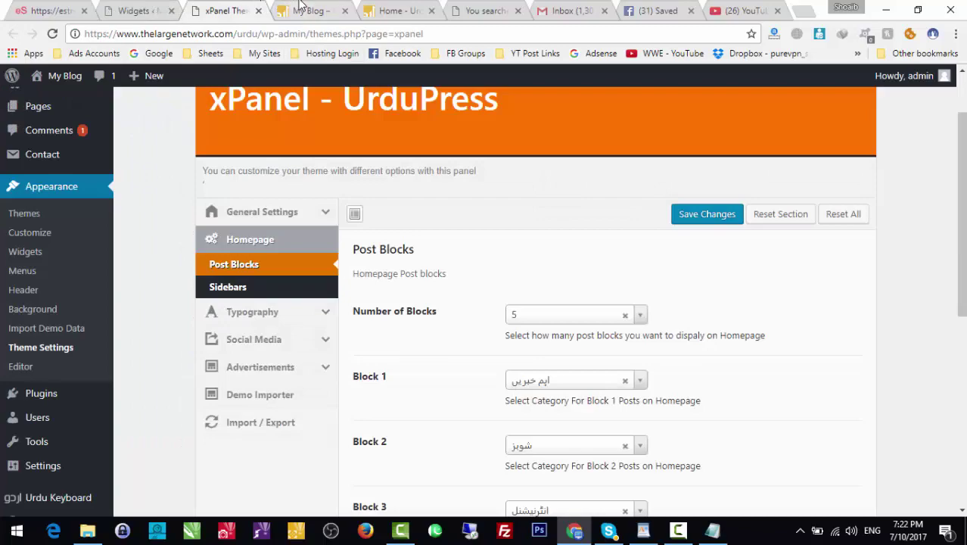
{"action": "left_click", "coordinate": [301, 7]}
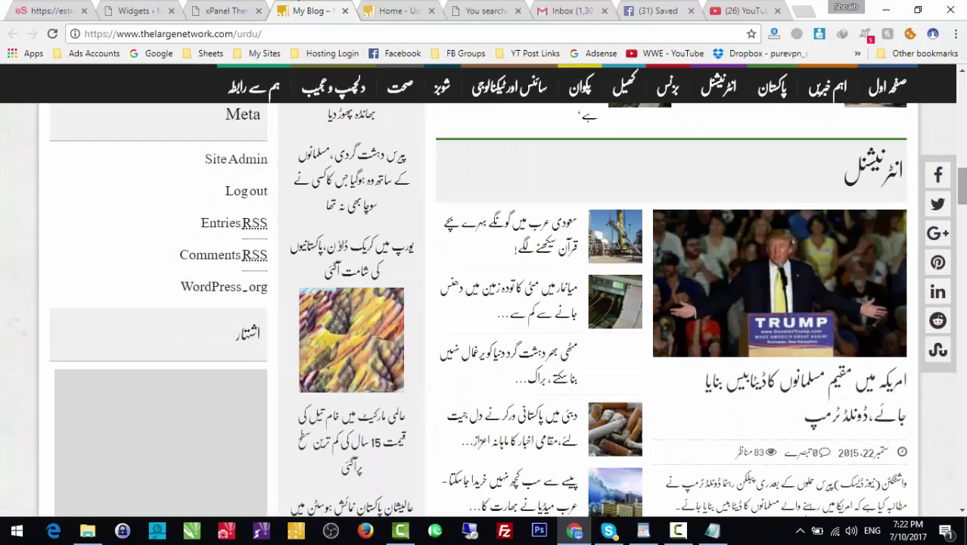
{"action": "scroll", "coordinate": [484, 303], "scroll_direction": "down", "scroll_amount": 10}
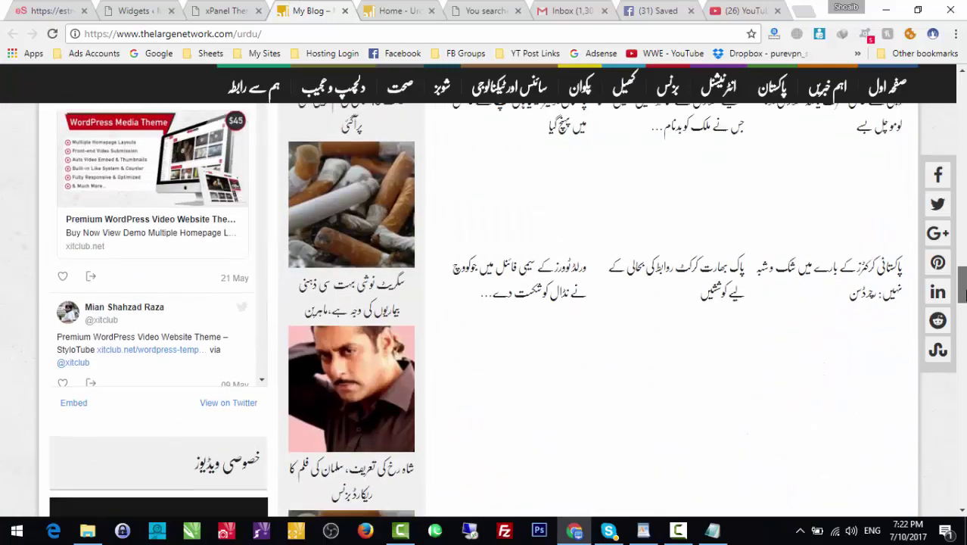
{"action": "scroll", "coordinate": [388, 361], "scroll_direction": "down", "scroll_amount": 4}
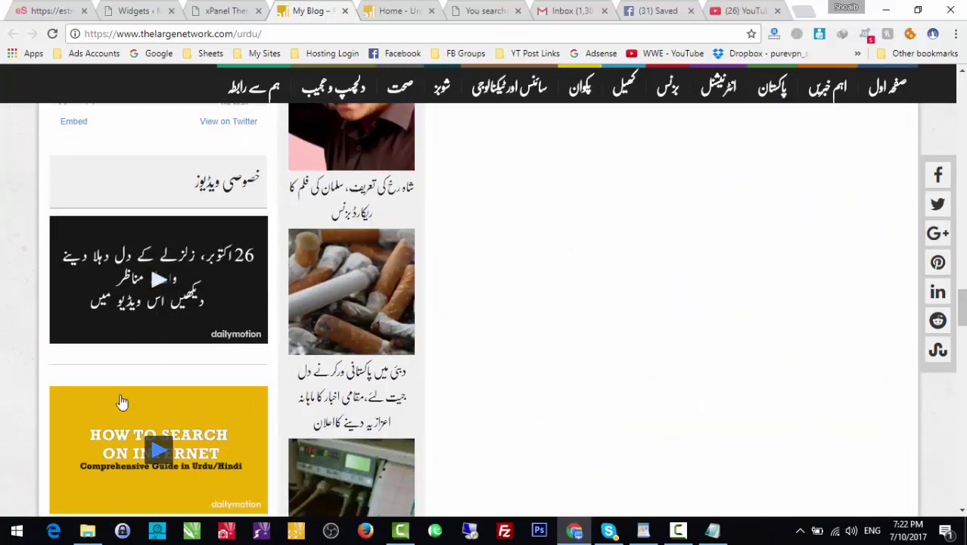
{"action": "scroll", "coordinate": [479, 303], "scroll_direction": "up", "scroll_amount": 15}
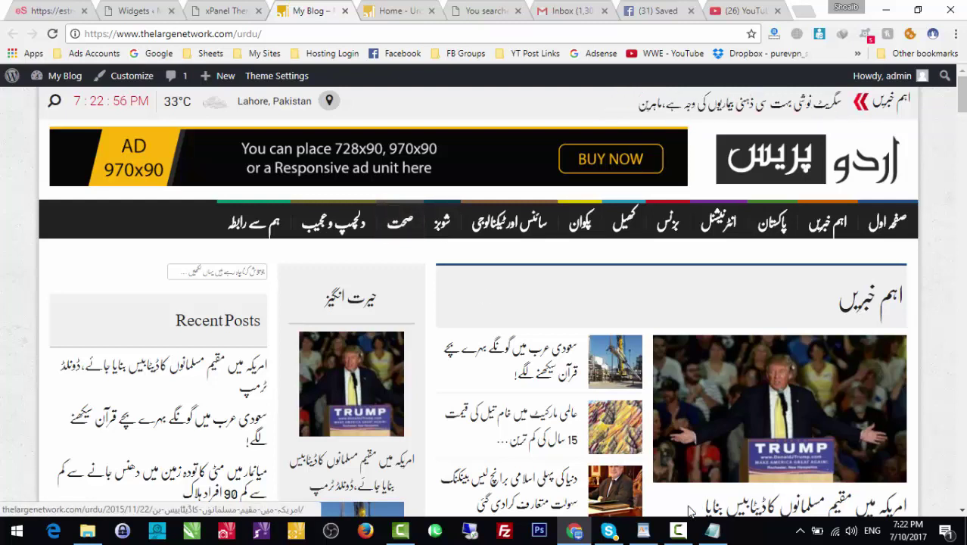
Switch to the Document Website Course file in WordPad and review the lesson list around item 54 on making an Urdu website.
{"action": "left_click", "coordinate": [643, 532]}
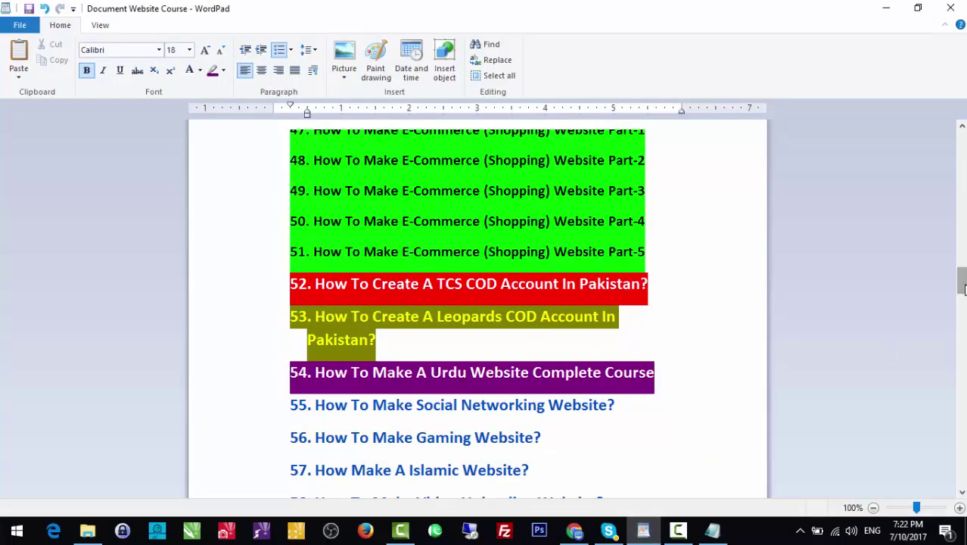
{"action": "scroll", "coordinate": [964, 289], "scroll_direction": "down", "scroll_amount": 2}
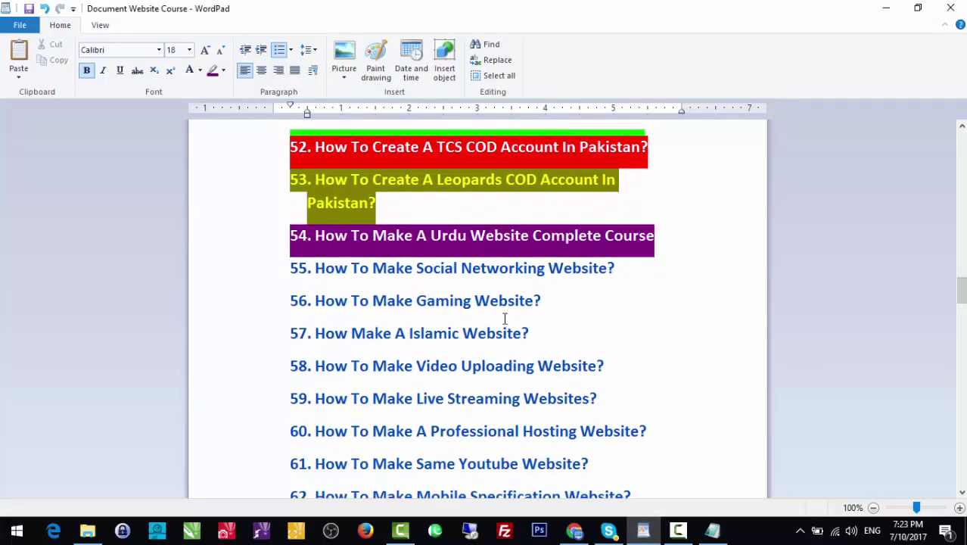
{"action": "left_click_drag", "start_coordinate": [539, 464], "coordinate": [378, 418]}
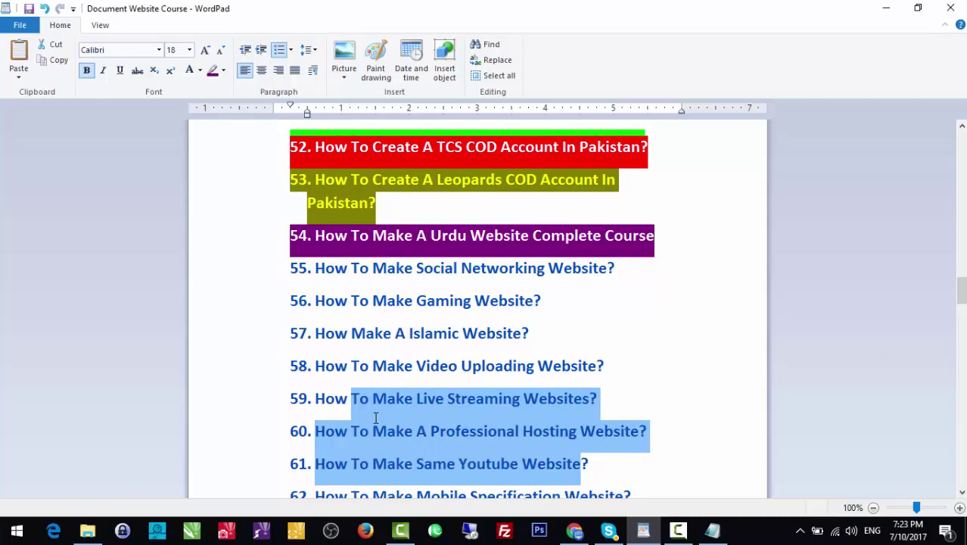
{"action": "left_click", "coordinate": [369, 402]}
{"action": "left_click_drag", "start_coordinate": [320, 274], "coordinate": [543, 241]}
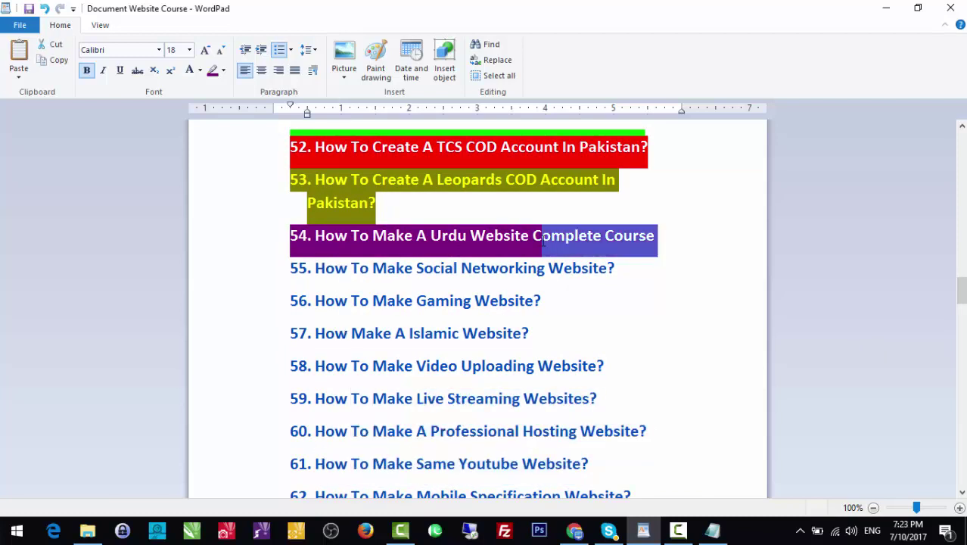
{"action": "left_click", "coordinate": [543, 254]}
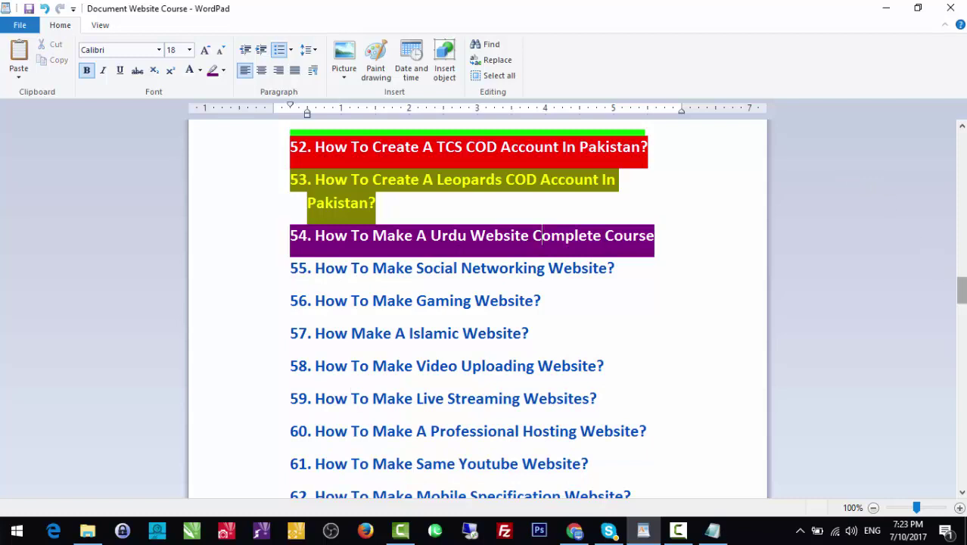
{"action": "scroll", "coordinate": [477, 314], "scroll_direction": "down", "scroll_amount": 1}
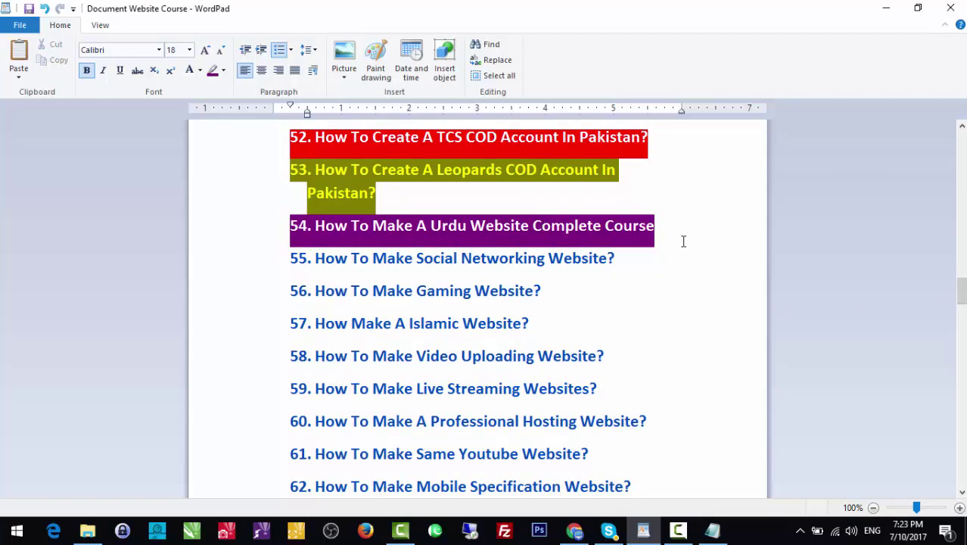